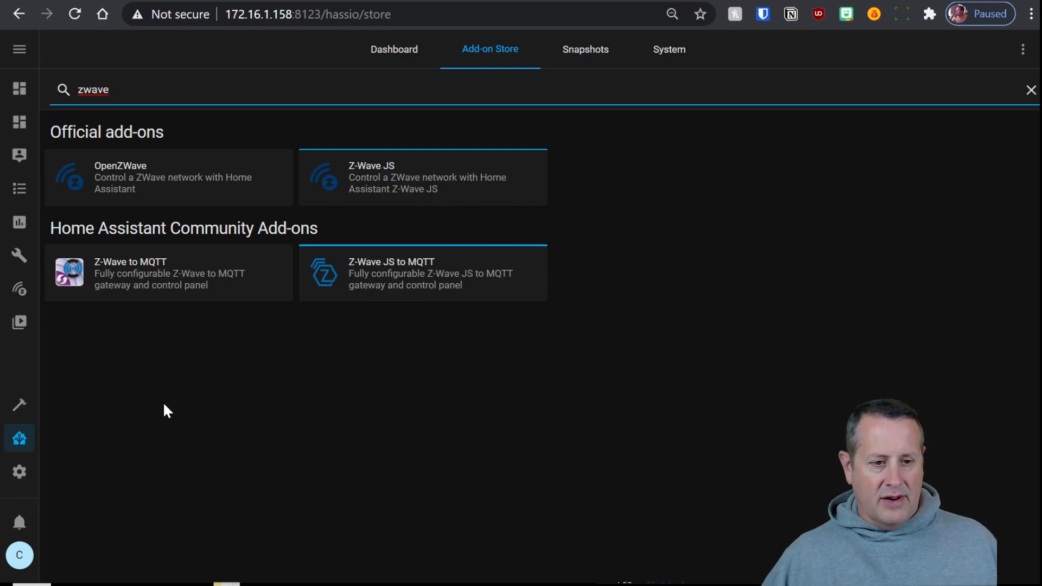
# Go through Configuration > Integrations to the Z-Wave JS network page showing 2 of 2 nodes ready
pyautogui.click(20, 471)
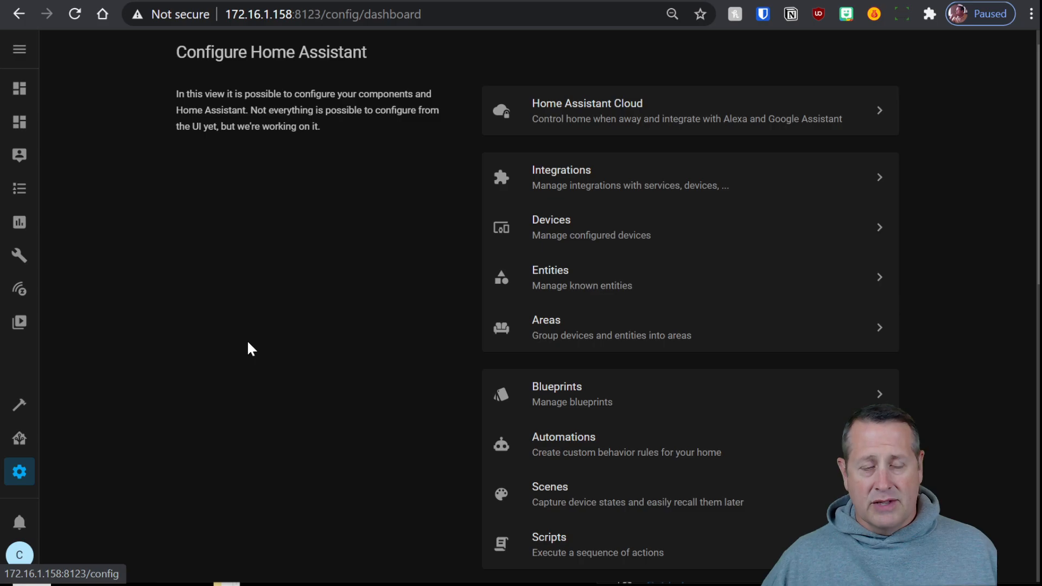
pyautogui.click(634, 189)
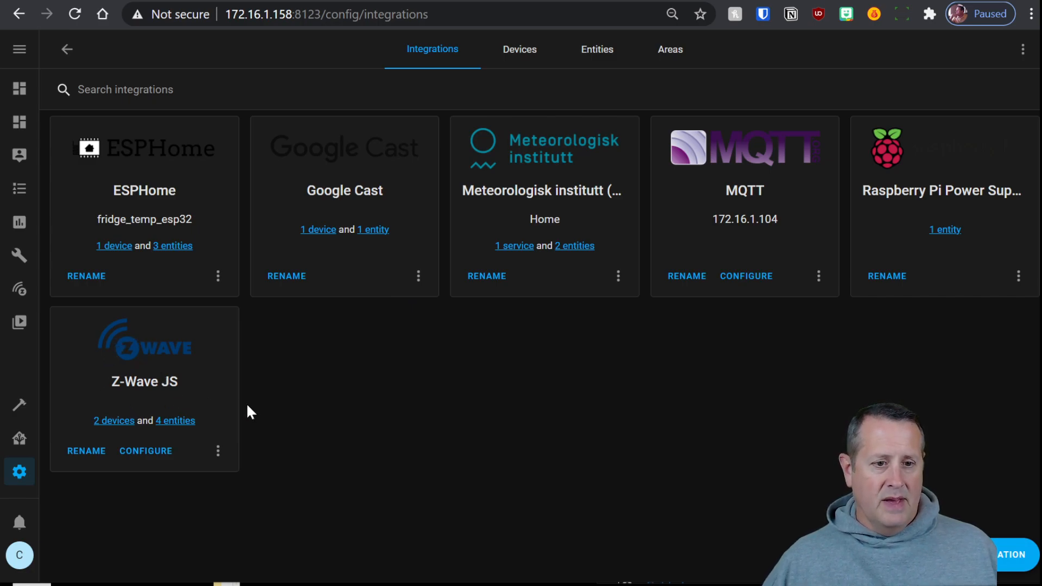
pyautogui.click(153, 451)
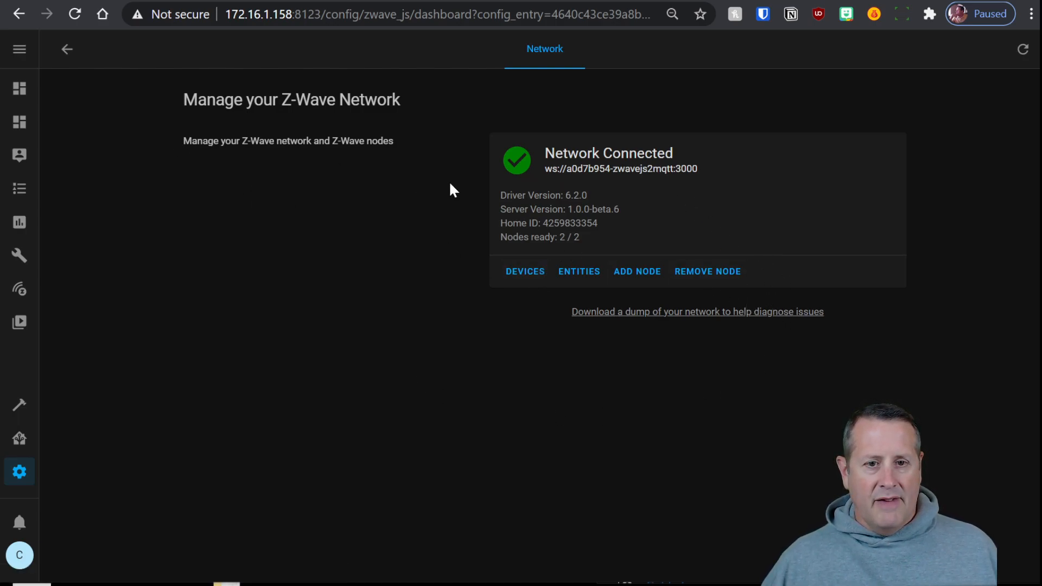
# Delete the existing Z-Wave JS integration from the Integrations list
pyautogui.click(67, 50)
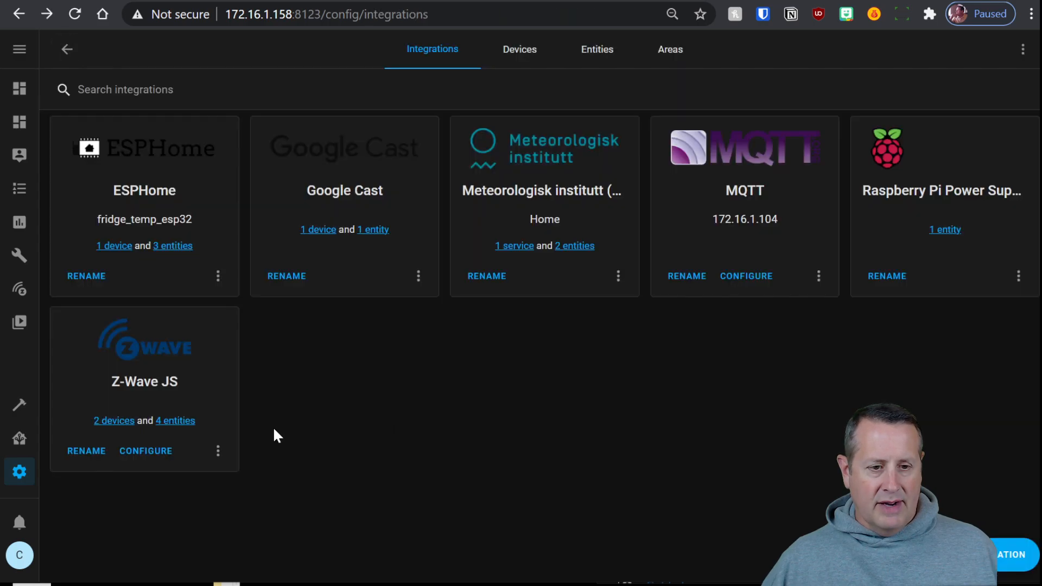
pyautogui.click(224, 453)
pyautogui.click(232, 415)
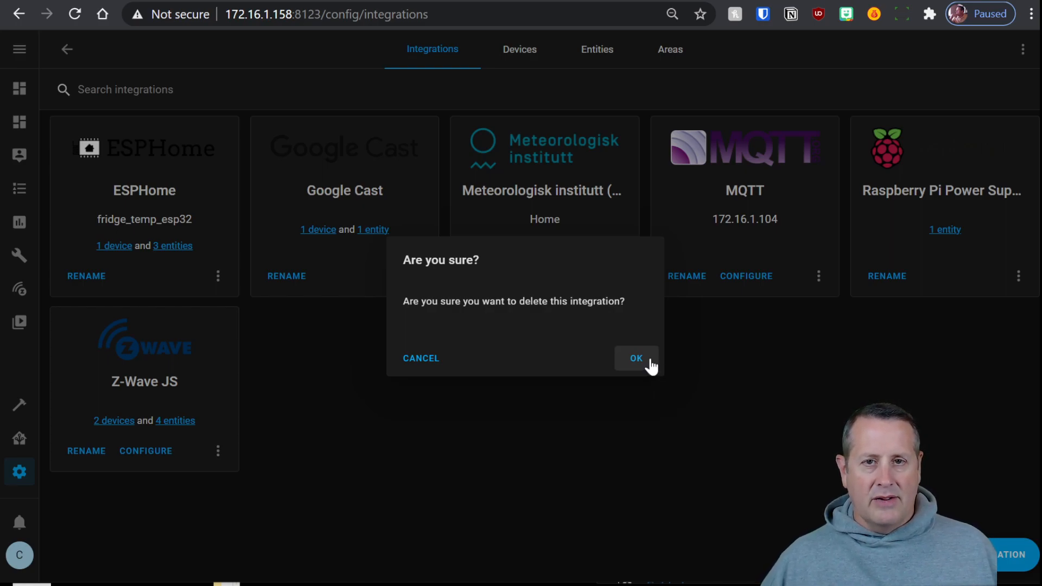
pyautogui.click(634, 365)
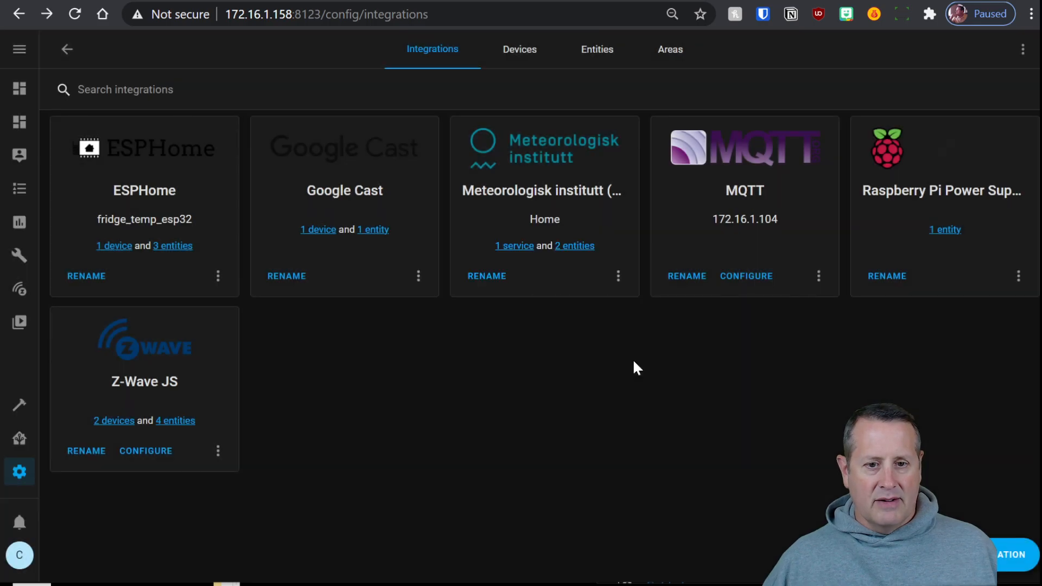
# Add a new integration, searching 'zwa' and choosing Z-Wave JS
pyautogui.click(1013, 554)
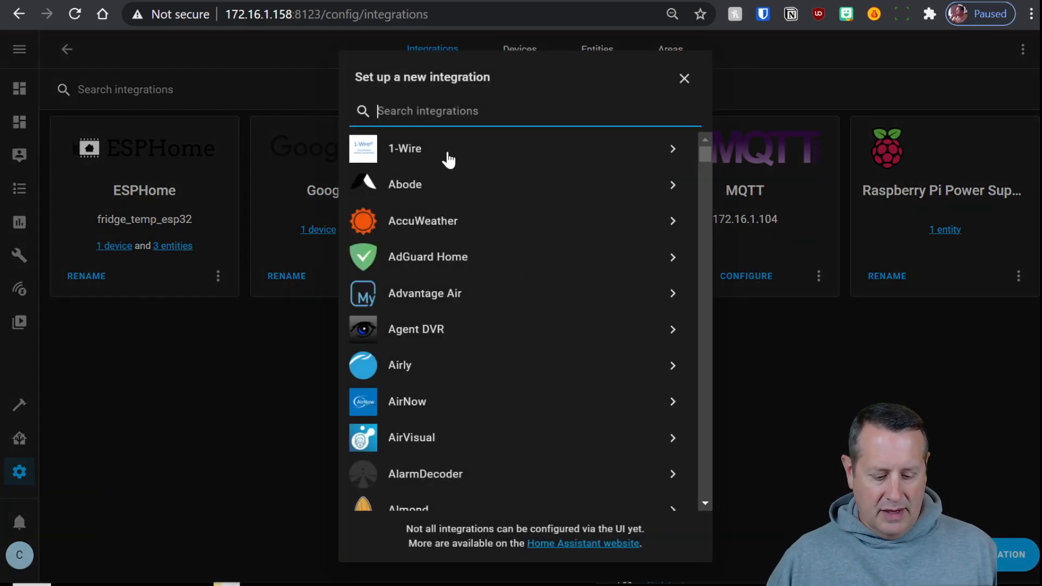
pyautogui.write('zwa')
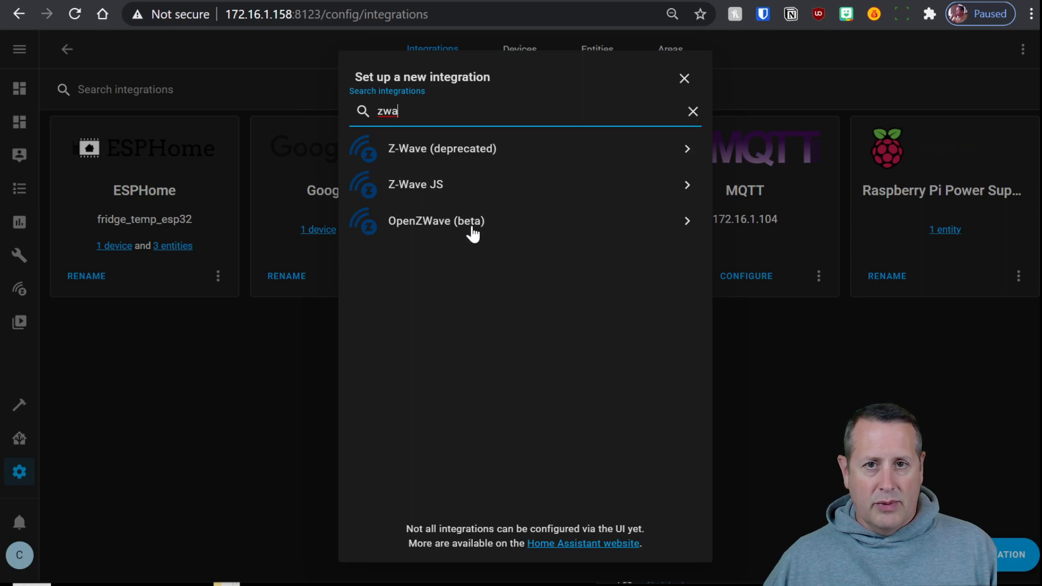
pyautogui.click(436, 187)
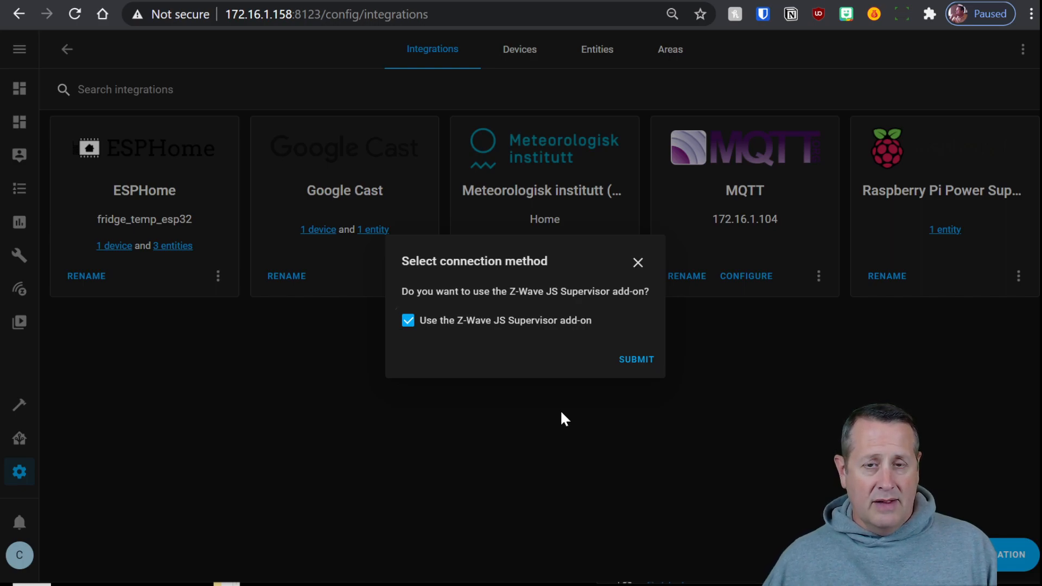
# Decline the Supervisor add-on for Z-Wave JS, then start a new tab typing '158'
pyautogui.click(408, 321)
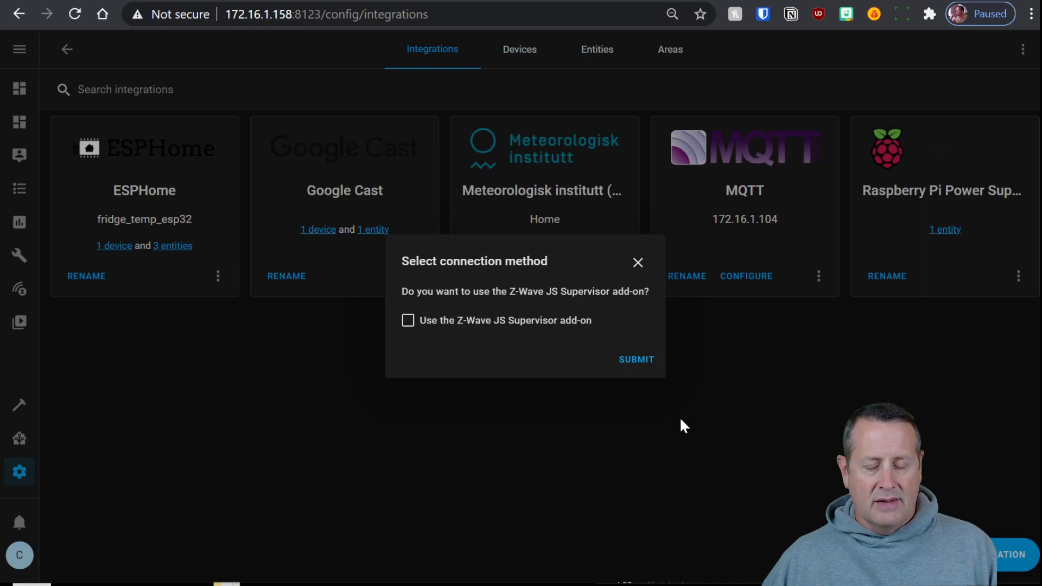
pyautogui.click(640, 360)
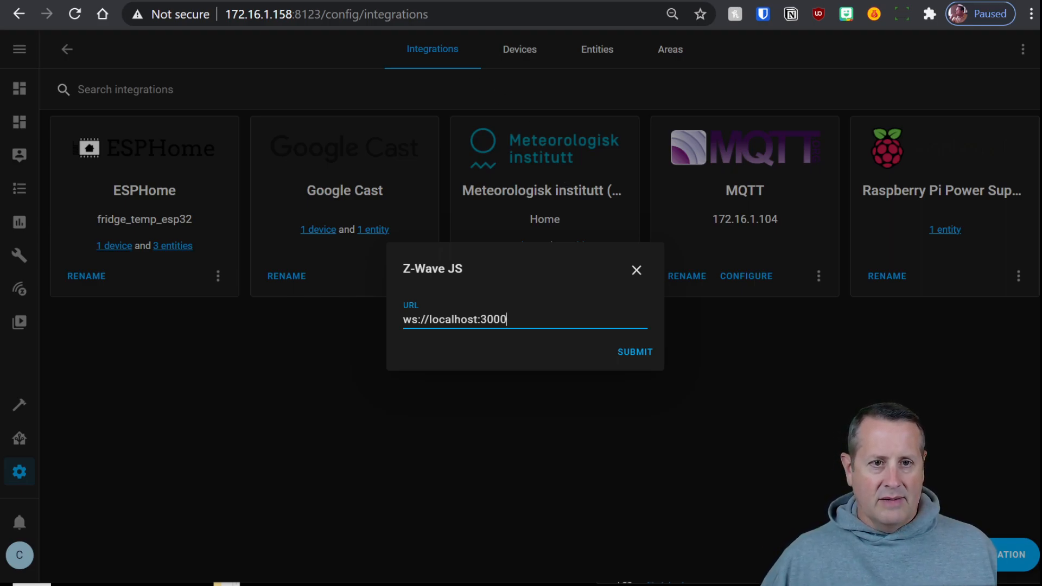
pyautogui.hotkey('ctrl', 't')
pyautogui.write('158')
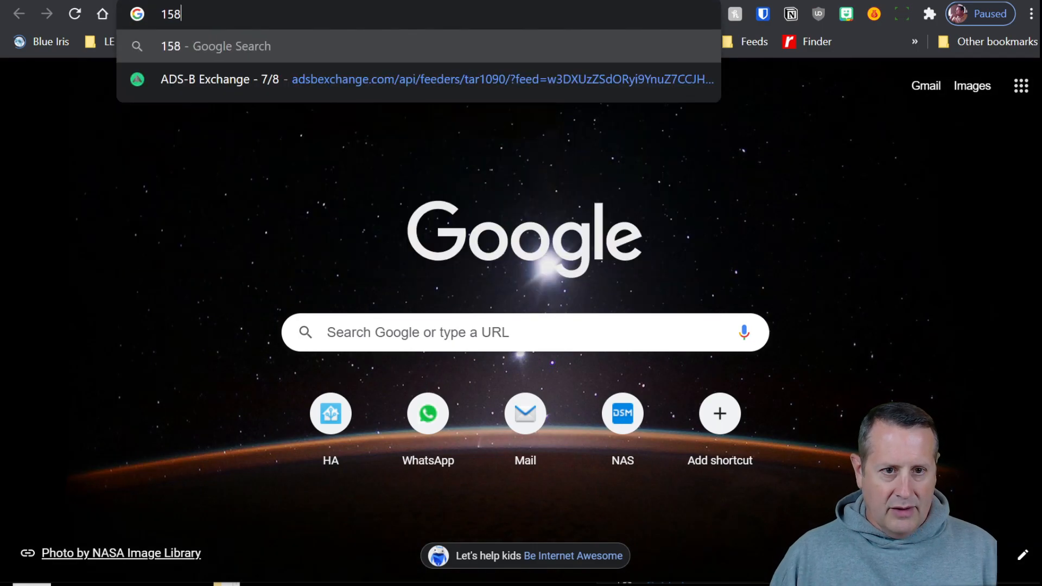
# Open Z-Wave JS to MQTT's Home Assistant settings to confirm WS Server on port 3000
pyautogui.press('BackSpace')
pyautogui.press('BackSpace')
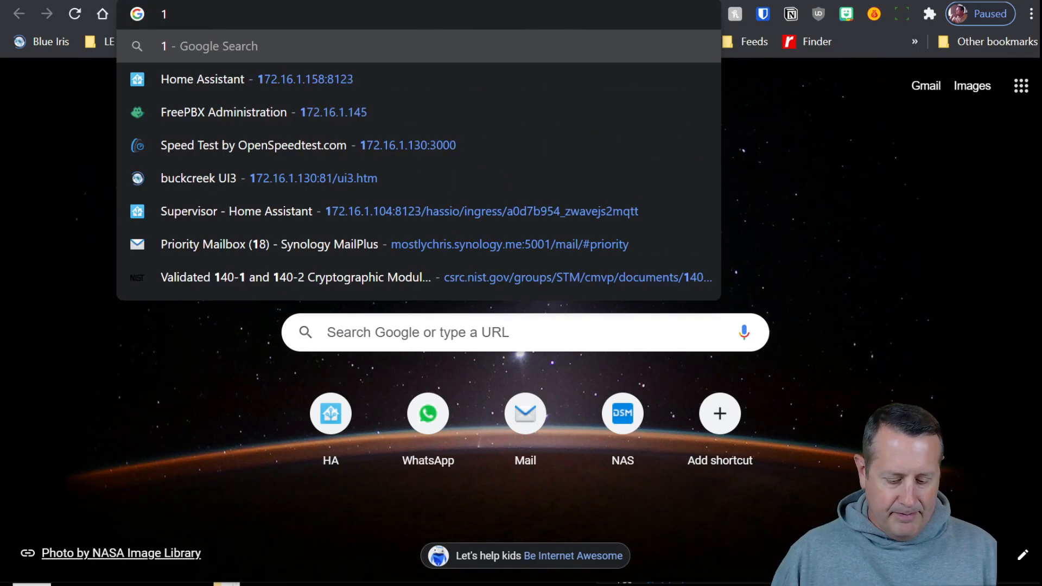
pyautogui.press('Down')
pyautogui.press('Return')
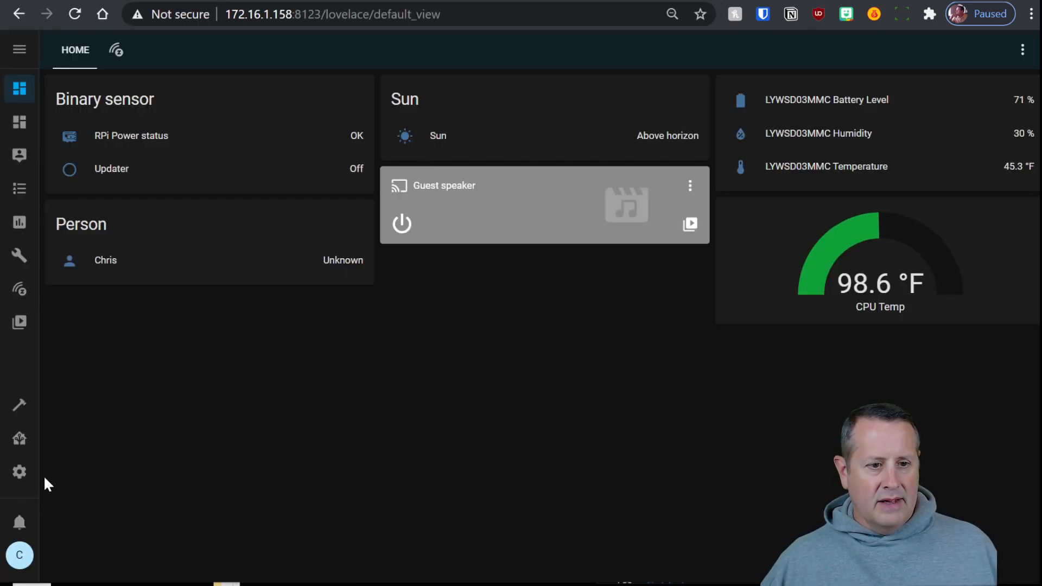
pyautogui.click(20, 441)
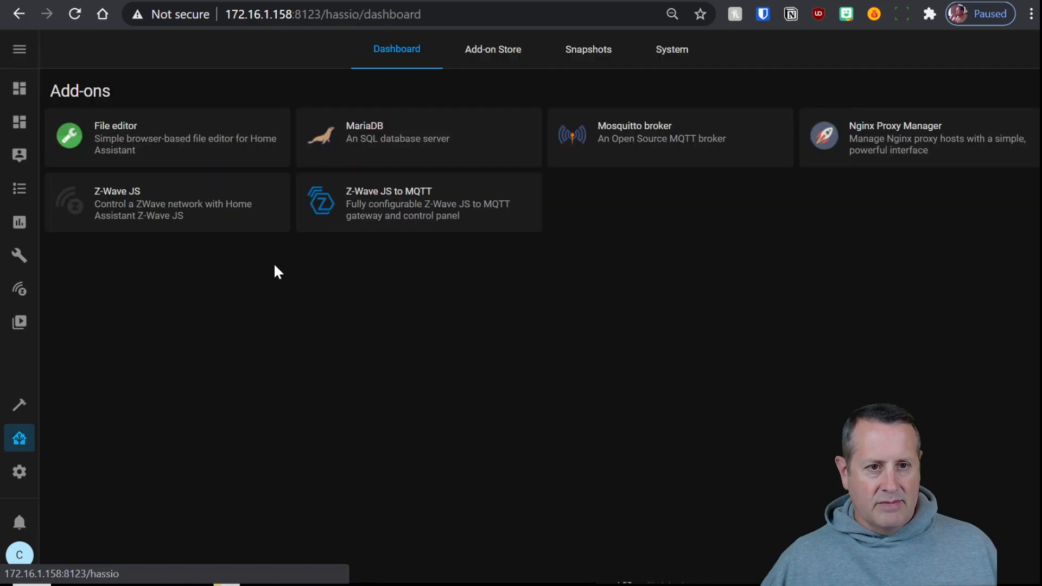
pyautogui.click(410, 200)
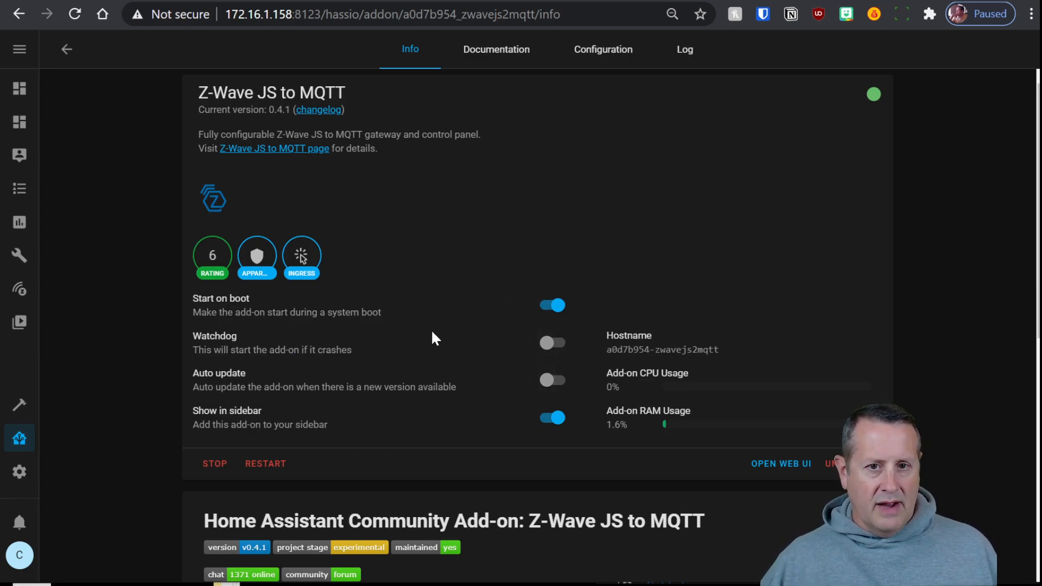
pyautogui.click(19, 291)
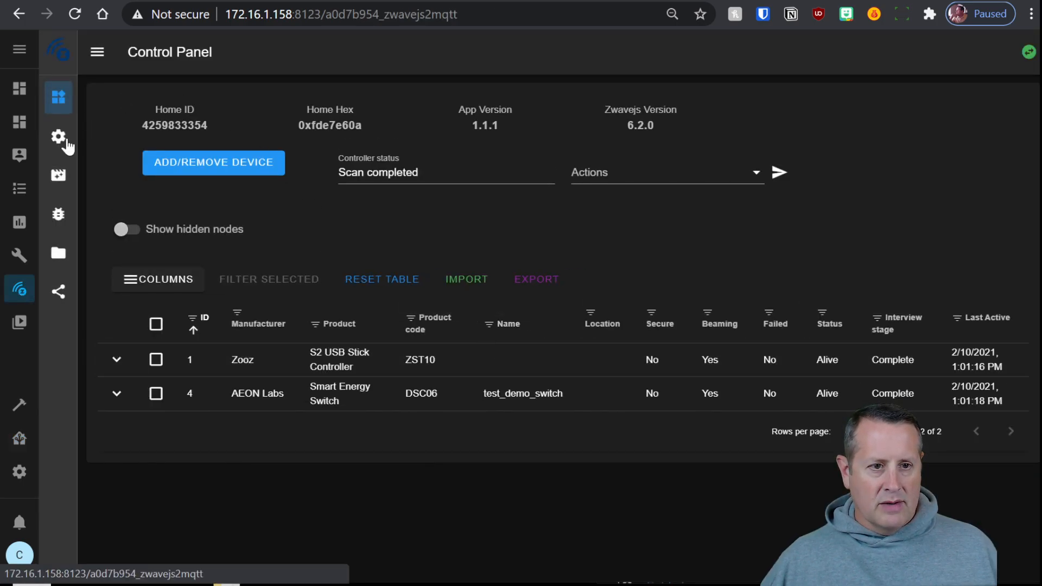
pyautogui.click(60, 140)
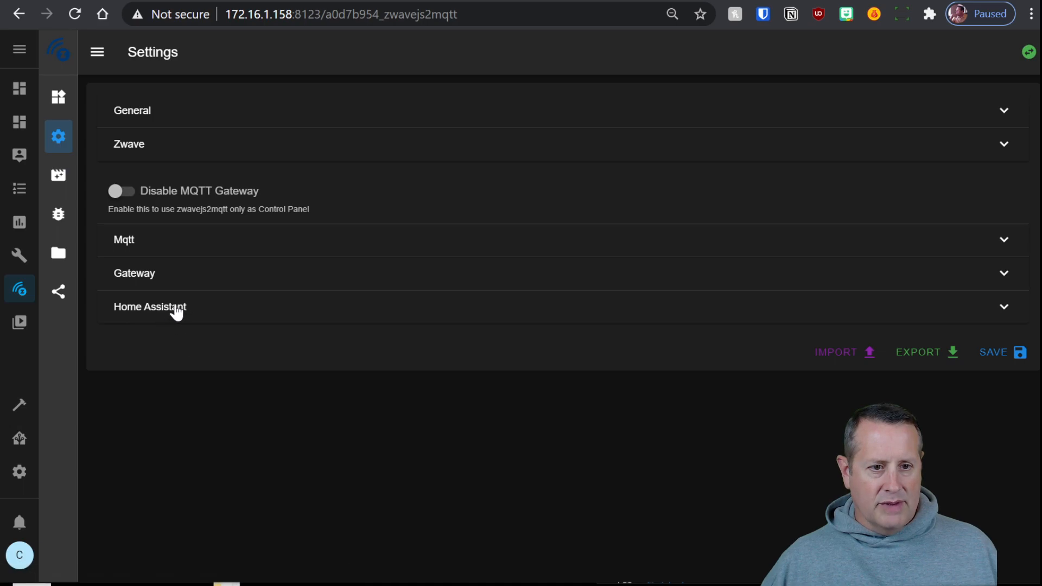
pyautogui.click(176, 312)
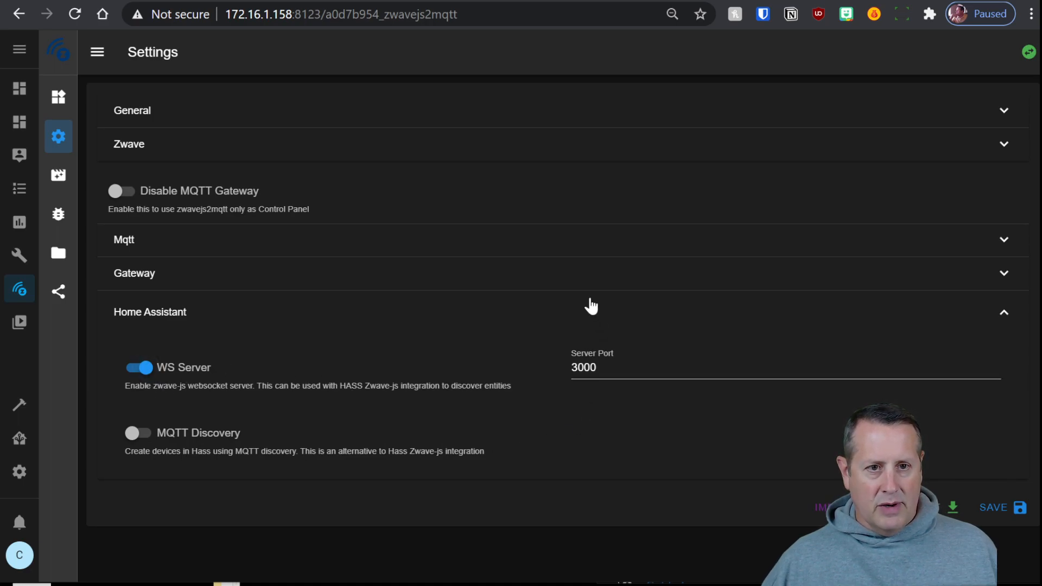
# Copy the add-on name a0d7b954_zwavejs2mqtt from the page address
pyautogui.moveTo(324, 14); pyautogui.dragTo(401, 43)
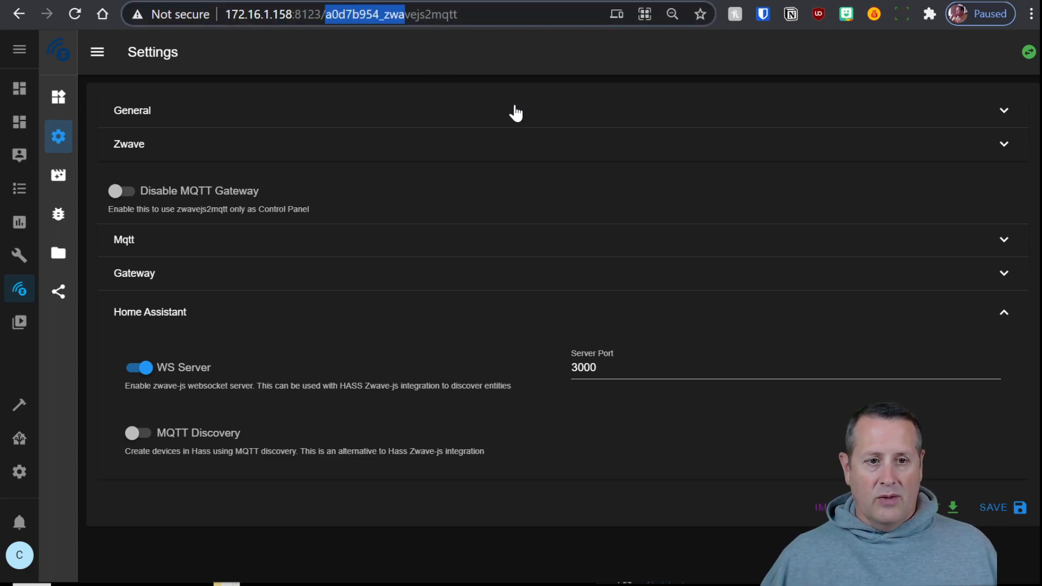
pyautogui.click(353, 15)
pyautogui.moveTo(325, 14); pyautogui.dragTo(459, 14)
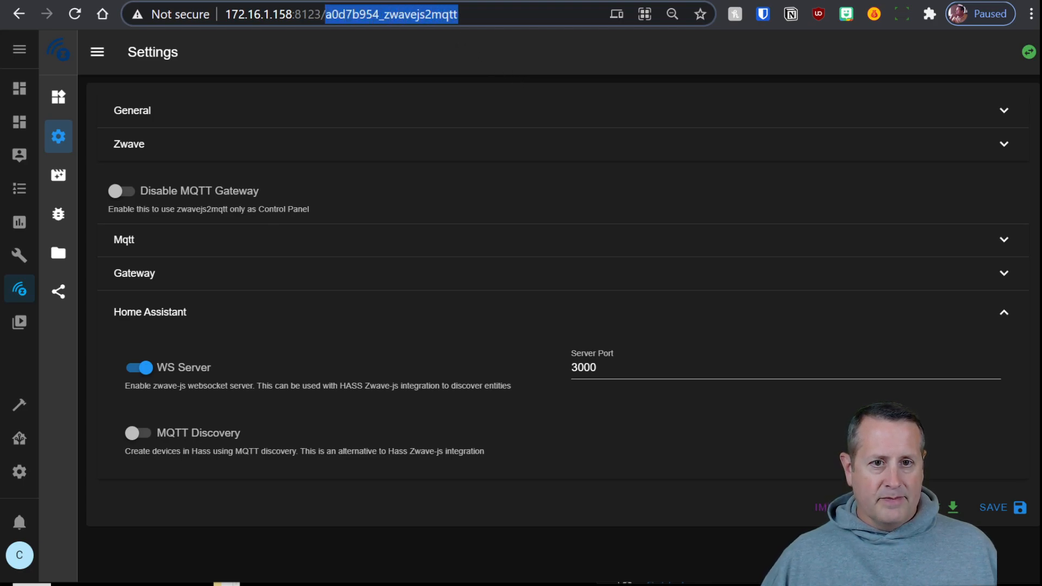
pyautogui.rightClick(440, 16)
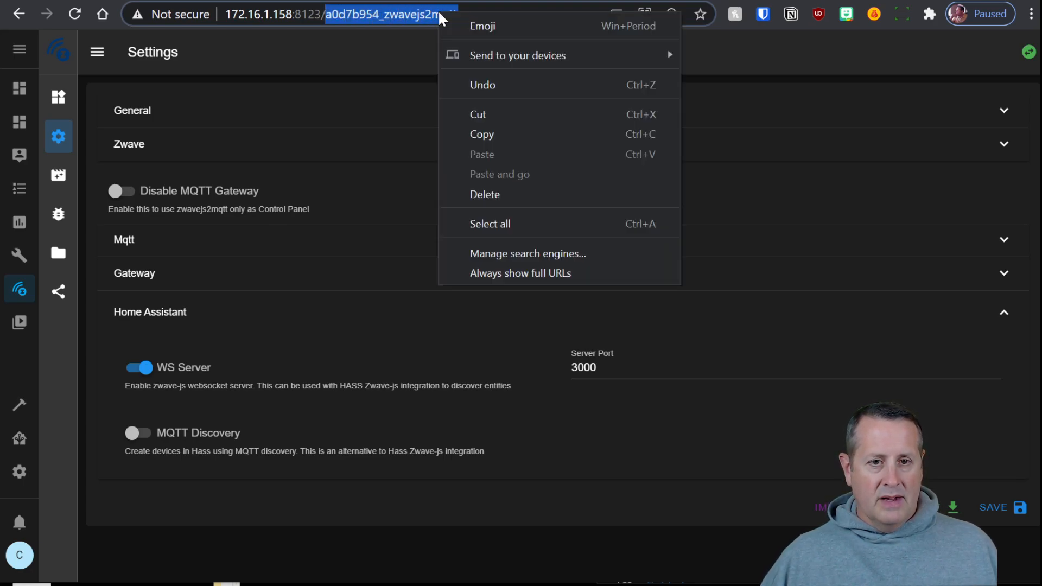
pyautogui.click(502, 140)
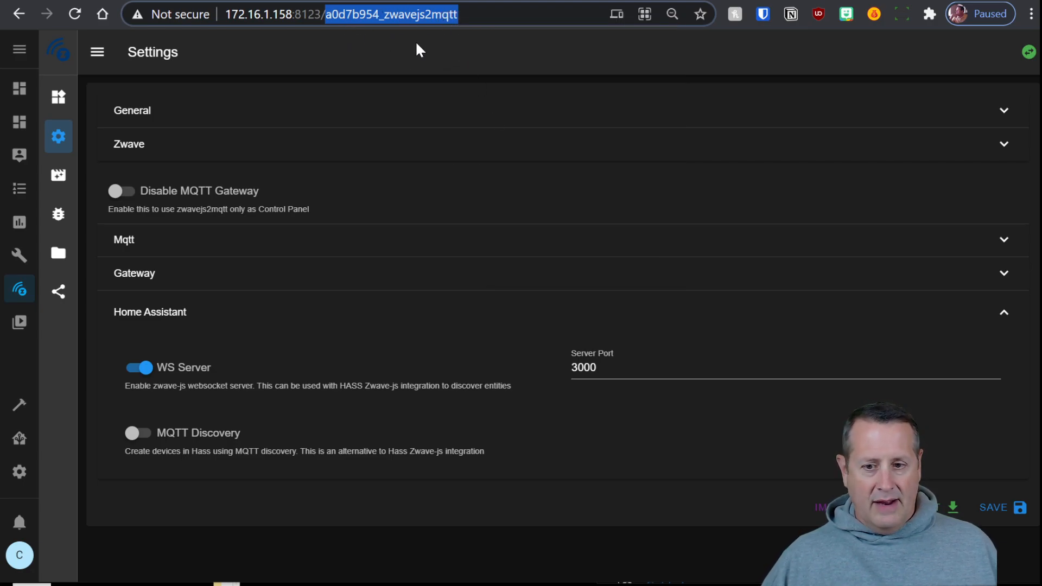
# Try the Z-Wave JS server URL with the copied add-on hostname instead of localhost
pyautogui.click(122, 1)
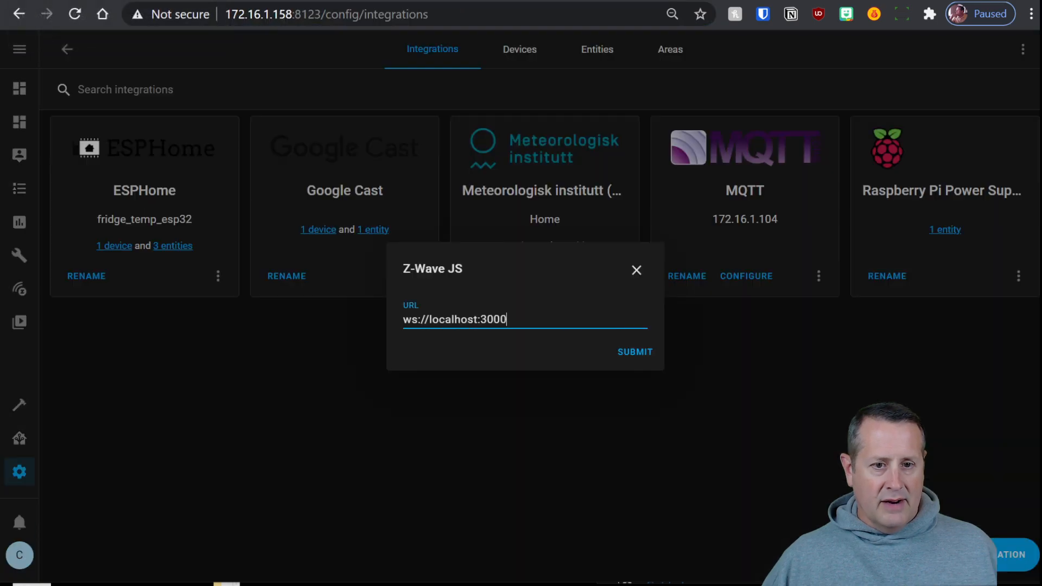
pyautogui.moveTo(429, 321); pyautogui.dragTo(478, 320)
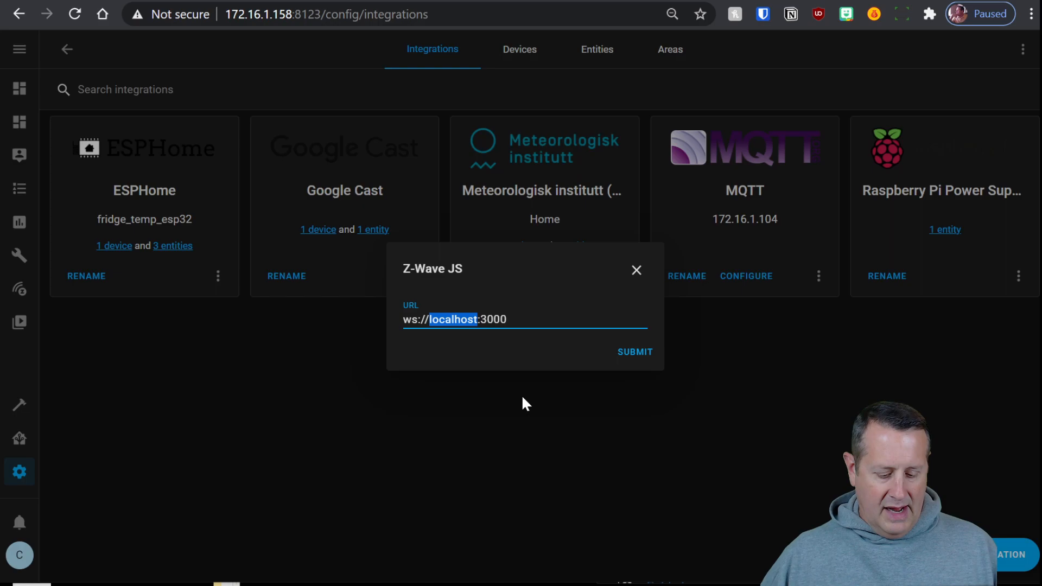
pyautogui.hotkey('ctrl', 'v')
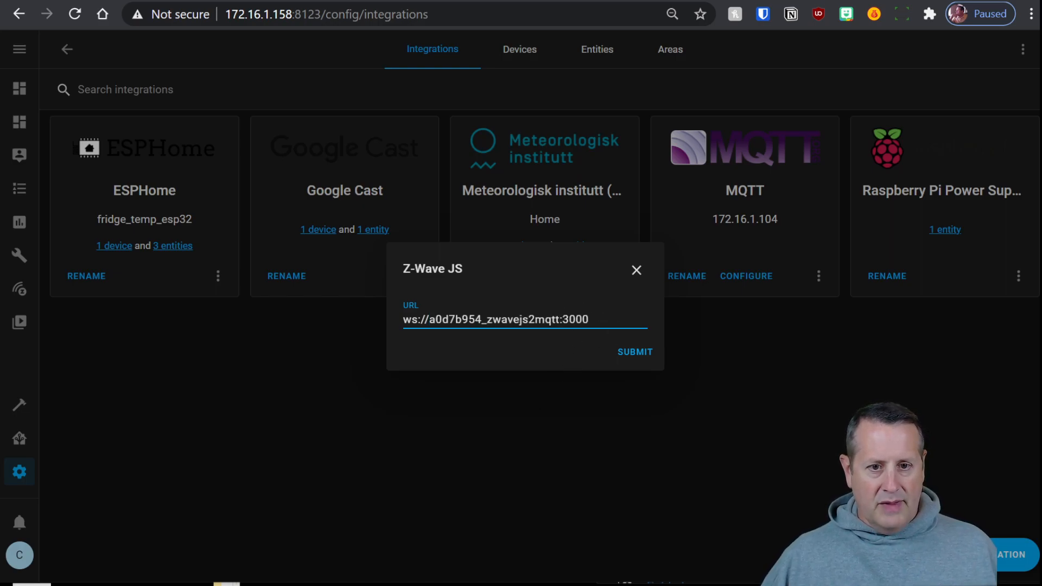
pyautogui.click(636, 357)
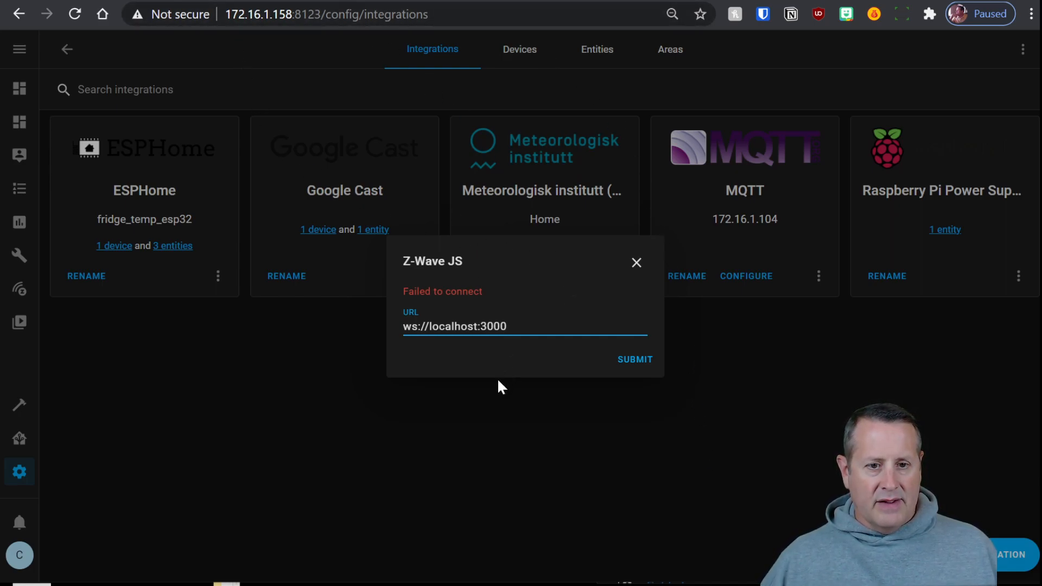
# Retry the server URL using IP 172.16.1.158 in place of localhost
pyautogui.moveTo(225, 14); pyautogui.dragTo(293, 15)
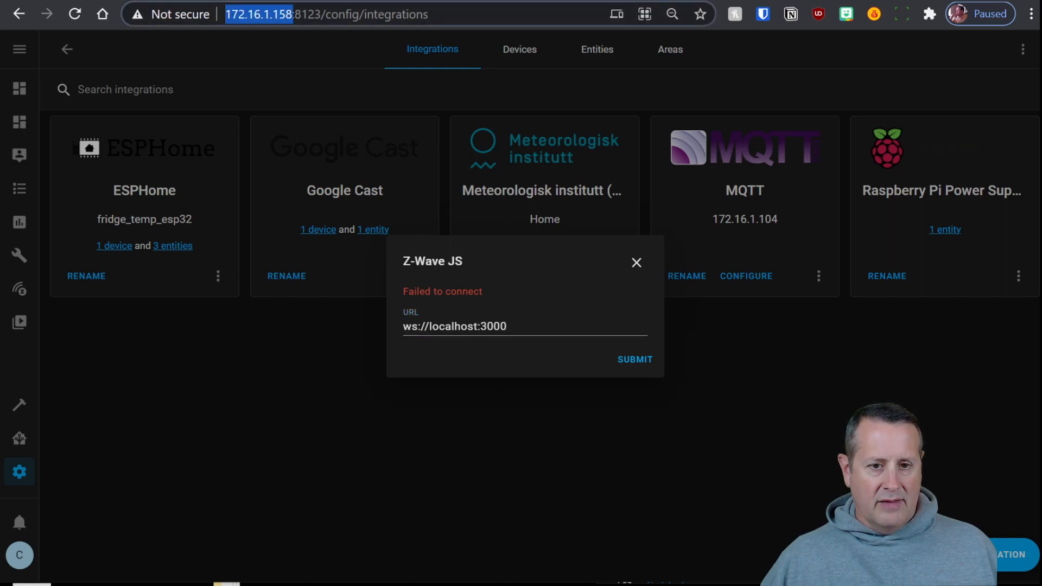
pyautogui.click(474, 326)
pyautogui.moveTo(429, 326); pyautogui.dragTo(478, 326)
pyautogui.write('172')
pyautogui.write('.16.1.15')
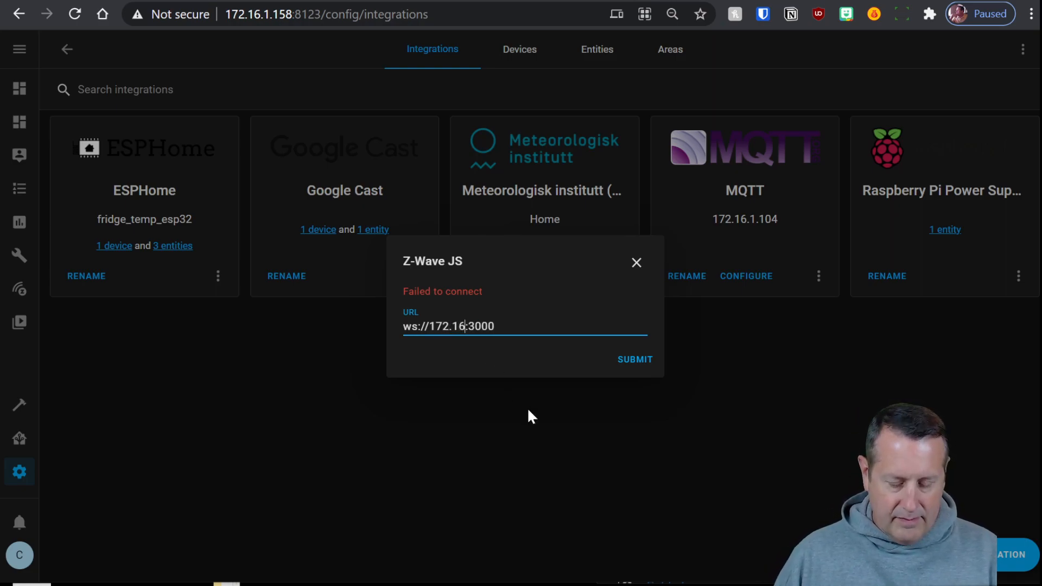
pyautogui.write('8')
pyautogui.click(636, 362)
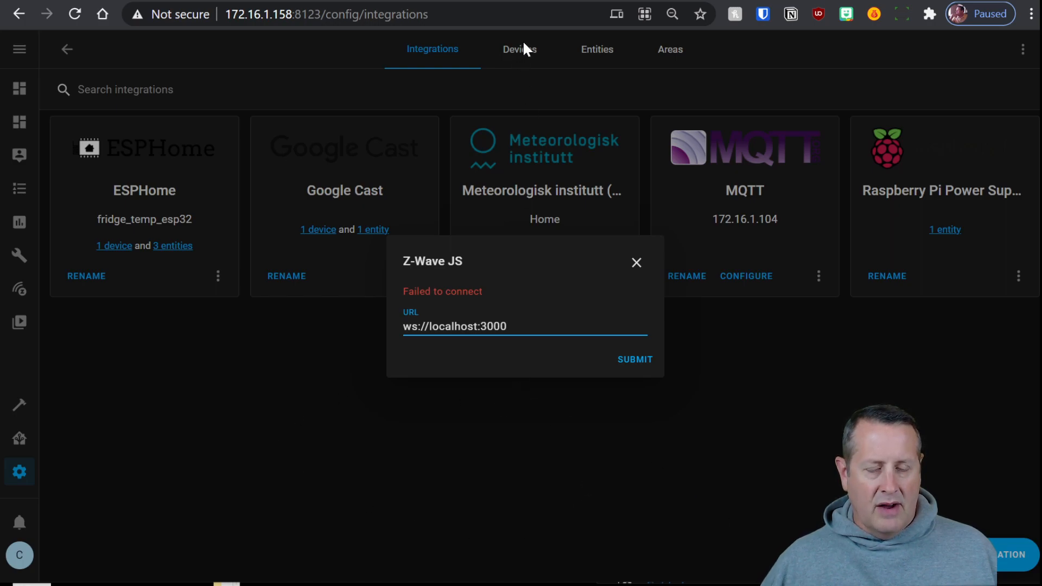
# Set the Z-Wave JS to MQTT add-on's 3000/tcp host port to 3000, save, and restart it
pyautogui.click(478, 1)
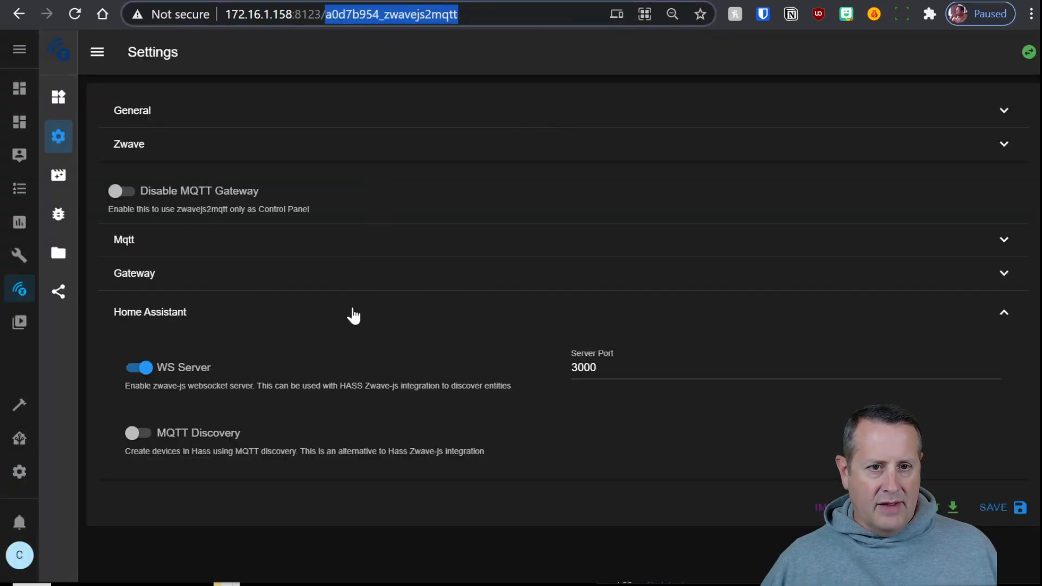
pyautogui.click(20, 437)
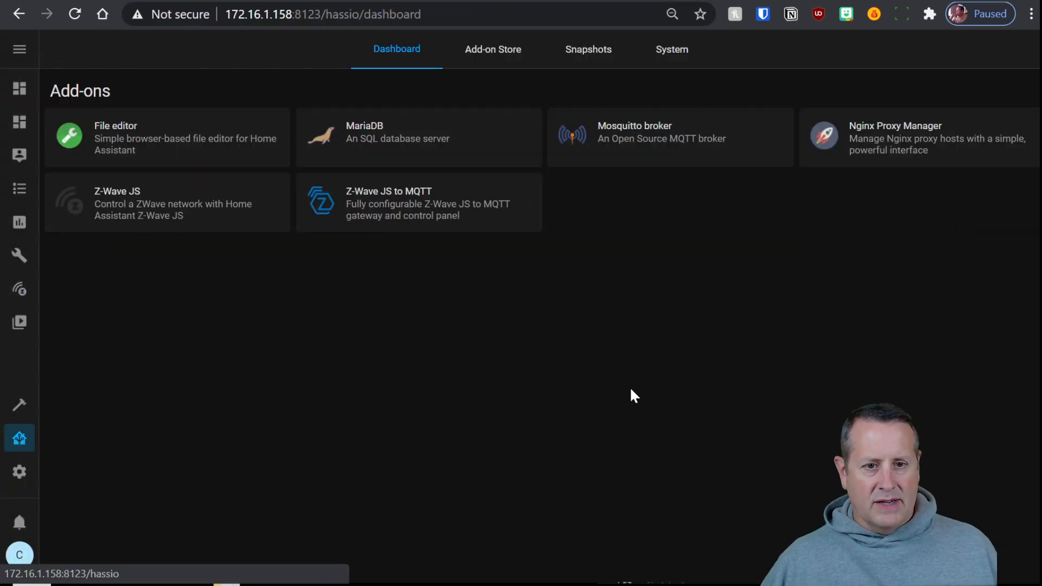
pyautogui.click(393, 212)
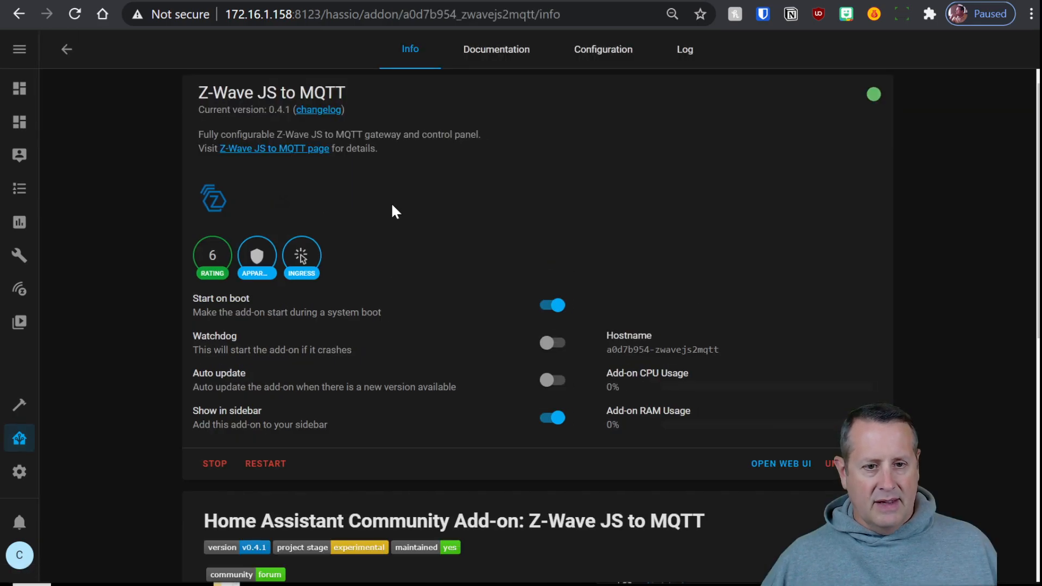
pyautogui.click(603, 50)
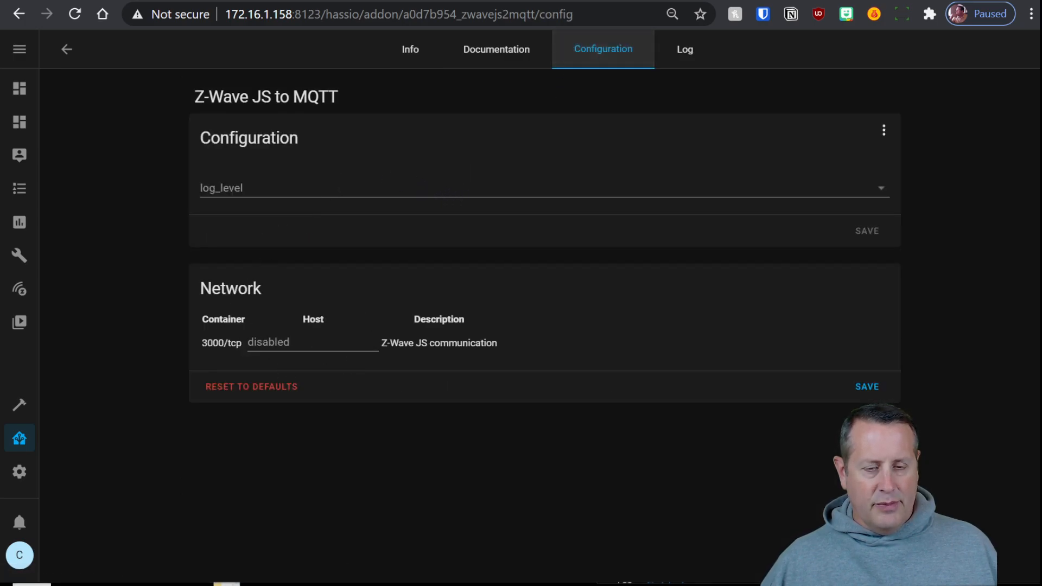
pyautogui.click(313, 342)
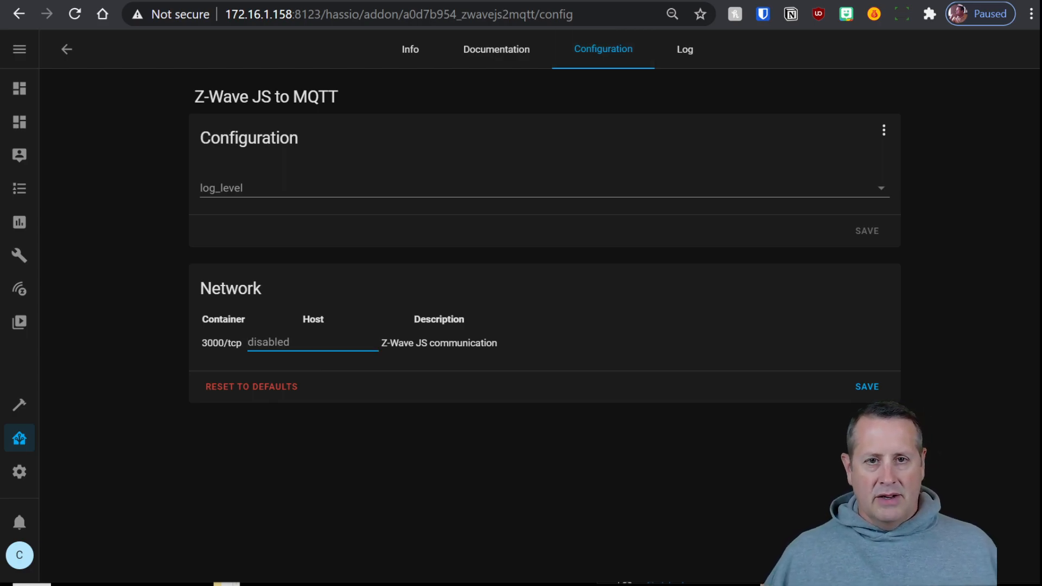
pyautogui.write('3000')
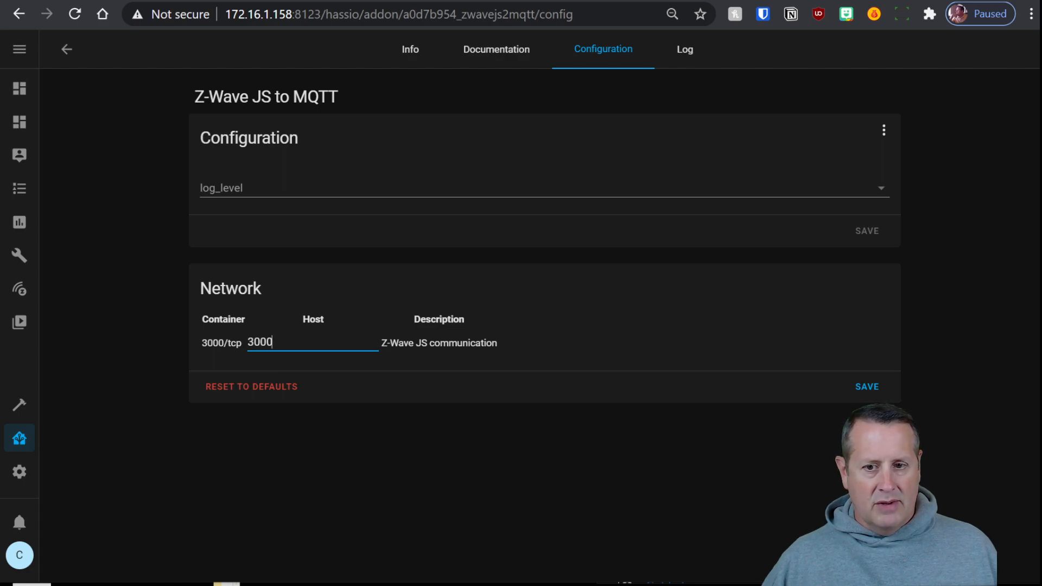
pyautogui.click(863, 387)
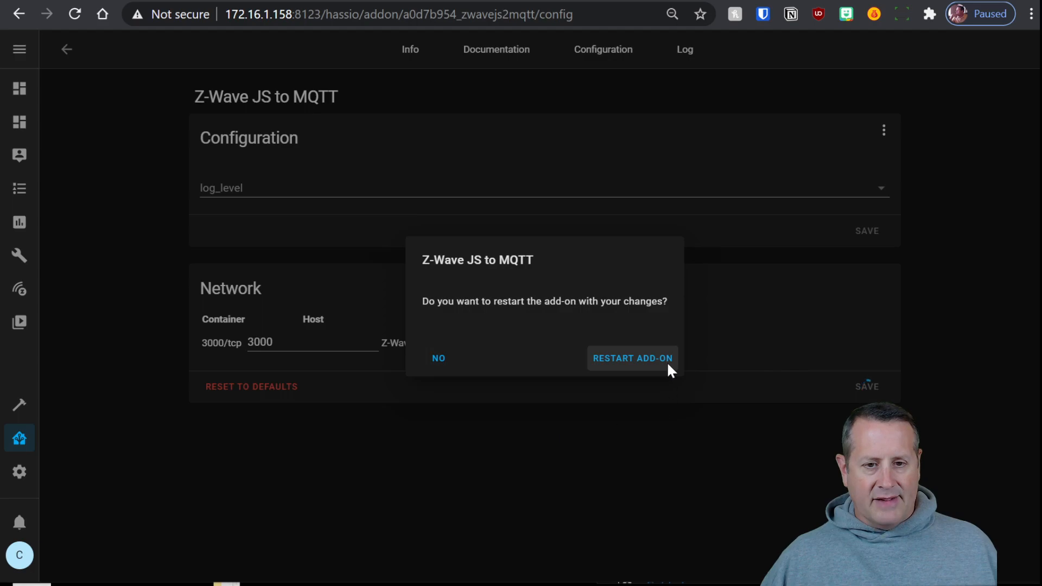
pyautogui.click(627, 356)
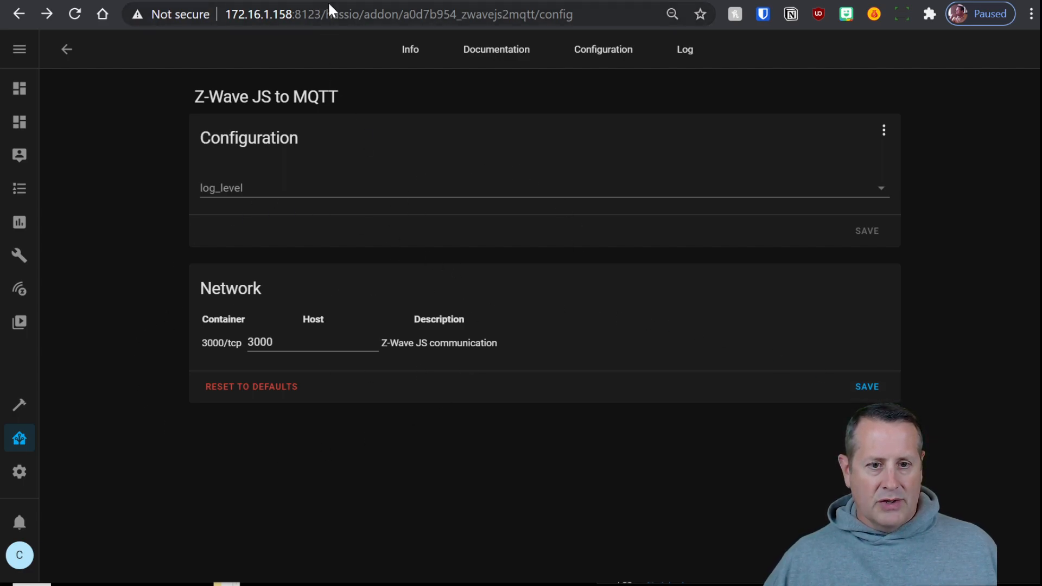
# Copy the add-on hostname and submit it as the Z-Wave JS server address
pyautogui.moveTo(361, 15); pyautogui.dragTo(535, 15)
pyautogui.click(417, 15)
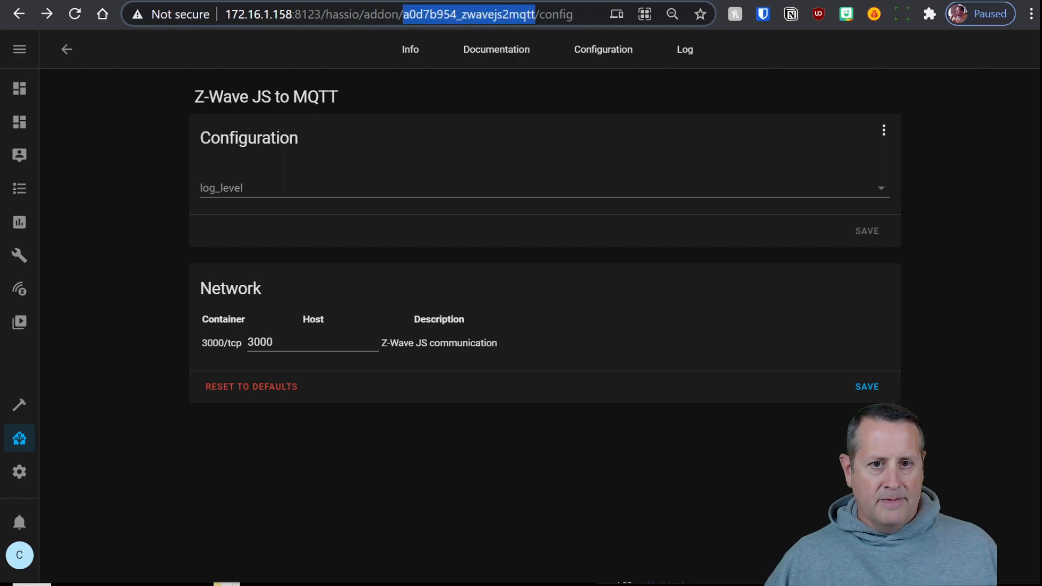
pyautogui.rightClick(522, 12)
pyautogui.click(578, 128)
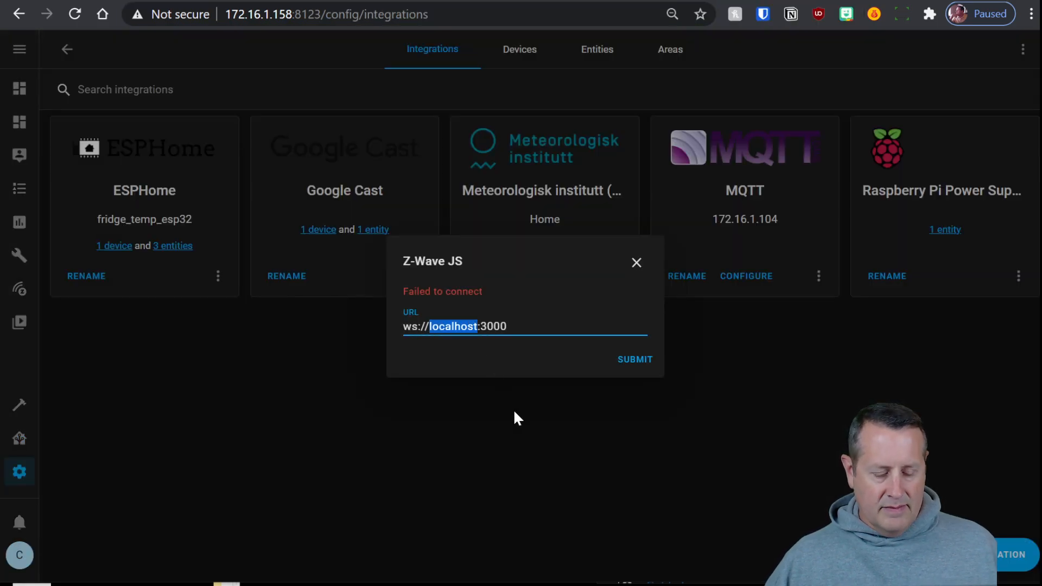
pyautogui.hotkey('ctrl', 'v')
pyautogui.press('Return')
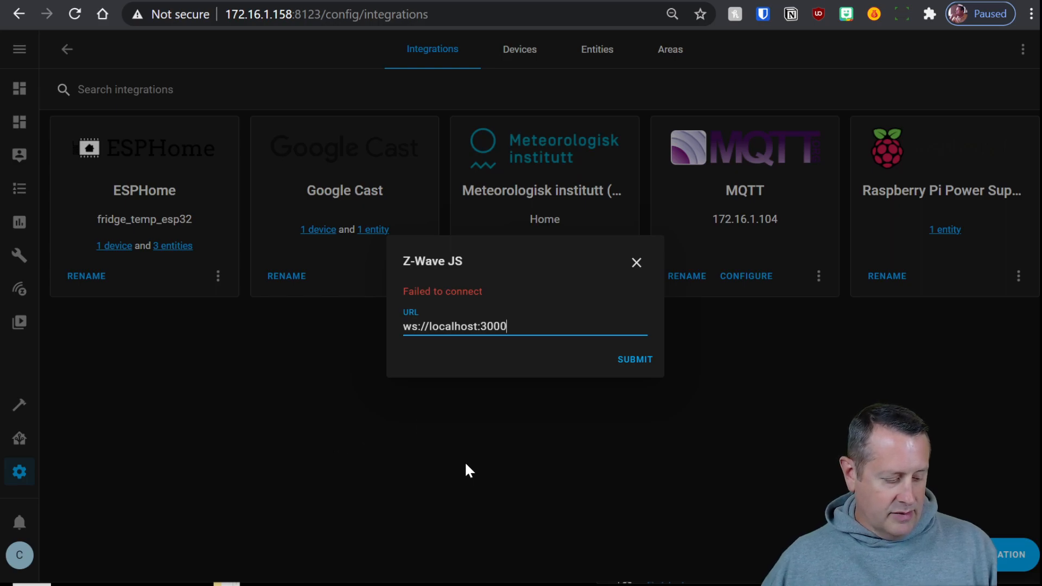
# Replace the host with 172.16.1.158, connect, and finish creating the Z-Wave JS integration
pyautogui.moveTo(428, 326); pyautogui.dragTo(474, 326)
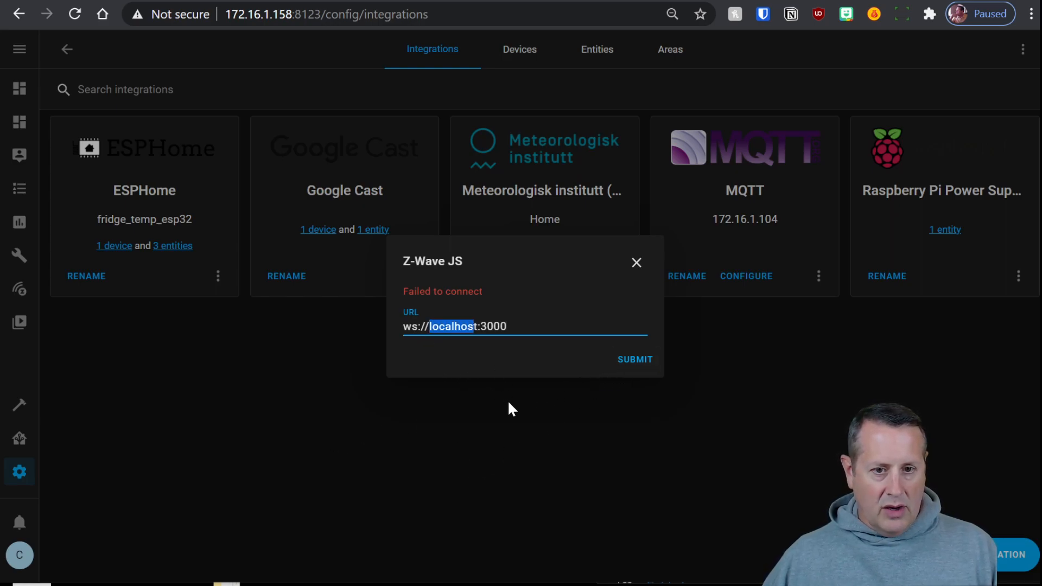
pyautogui.press('Delete')
pyautogui.press('Delete')
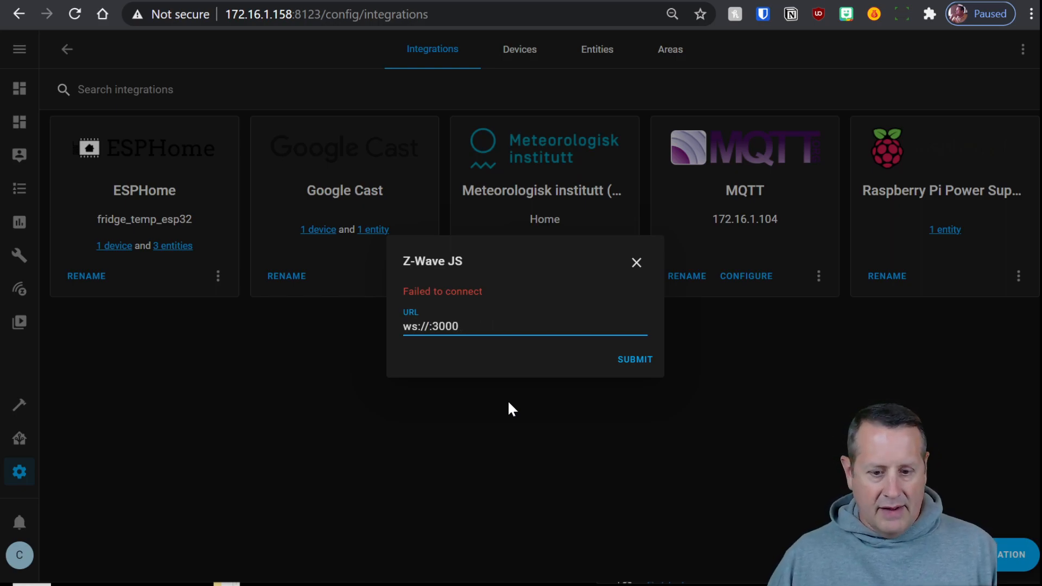
pyautogui.write('172.16.1.158')
pyautogui.click(630, 360)
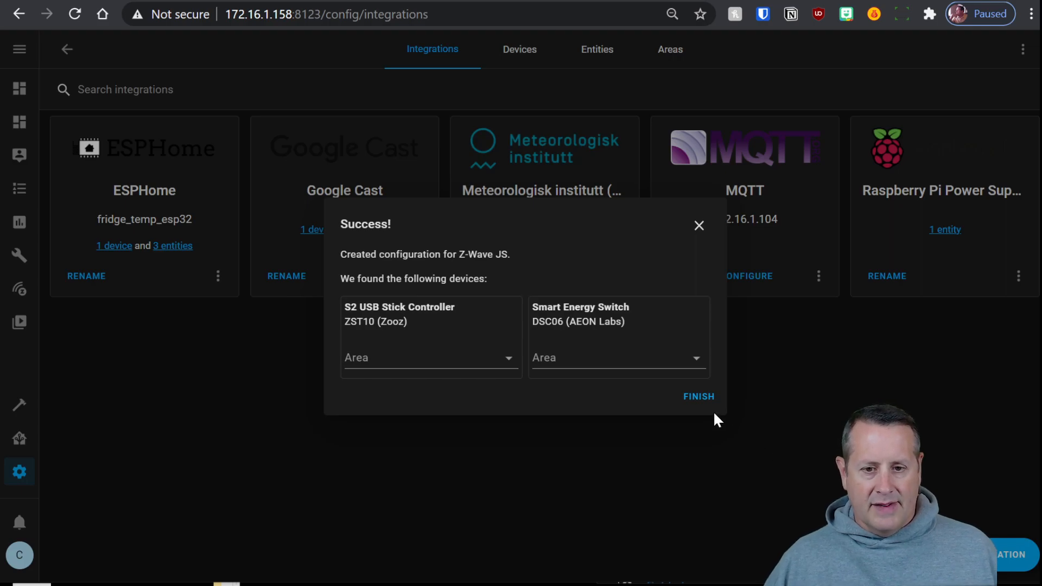
pyautogui.click(698, 397)
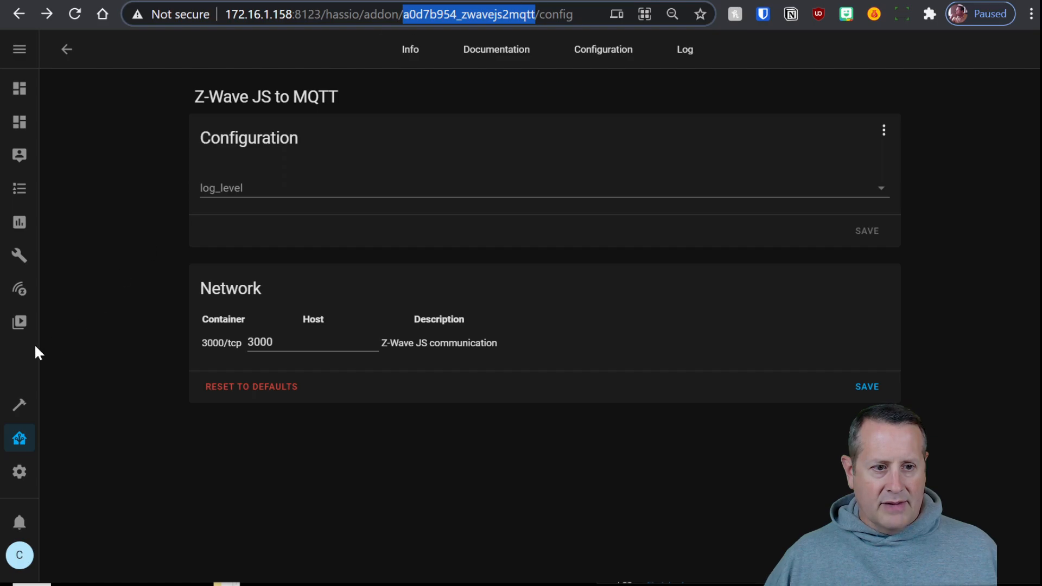
# Open the Z-Wave JS to MQTT Control Panel listing the ZST10 controller and DSC06 switch
pyautogui.click(19, 289)
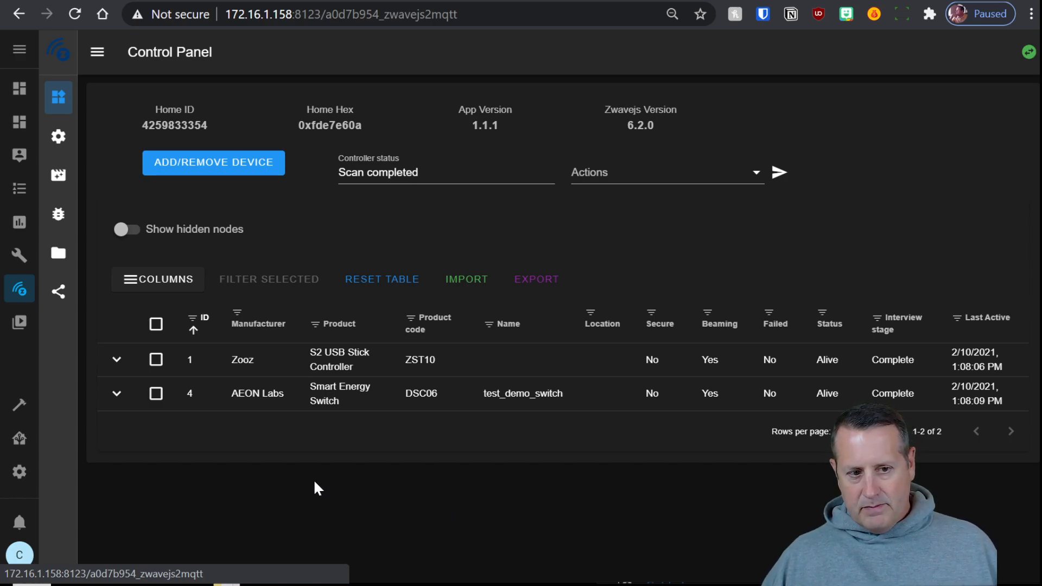
# Turn on Disable MQTT Gateway in Z-Wave JS to MQTT settings and save
pyautogui.click(58, 138)
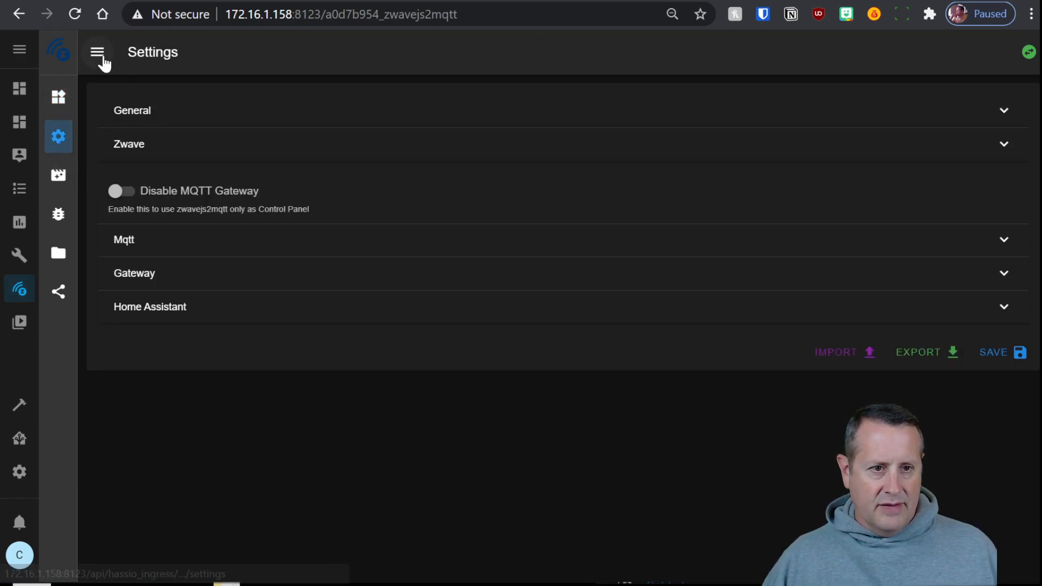
pyautogui.click(103, 62)
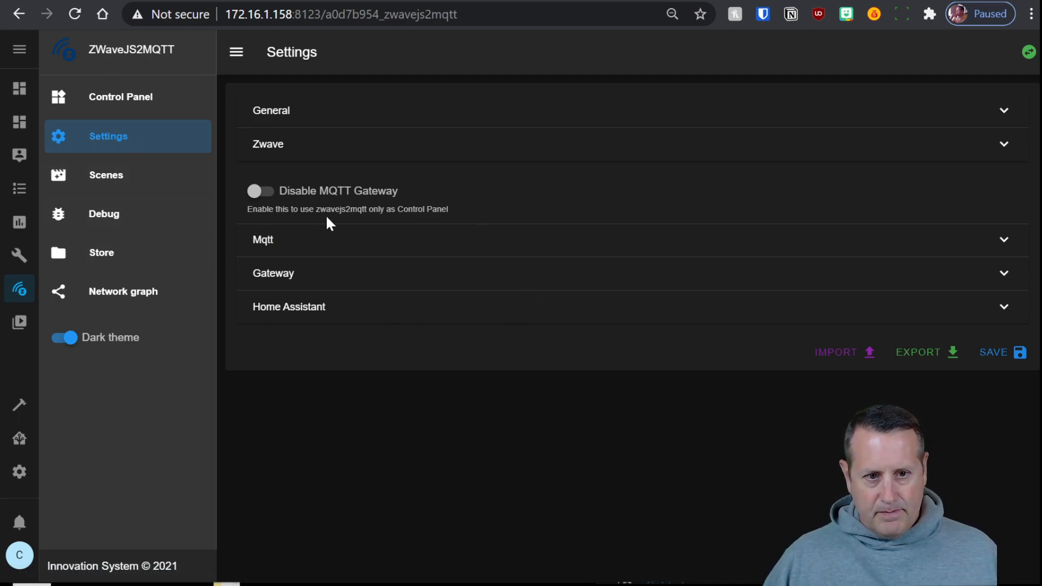
pyautogui.click(267, 200)
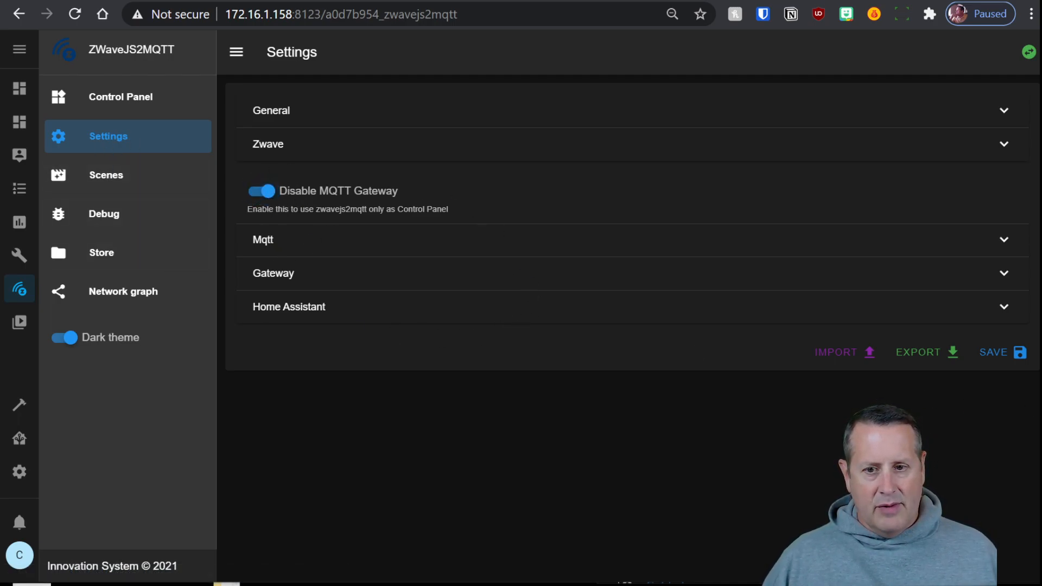
pyautogui.click(998, 353)
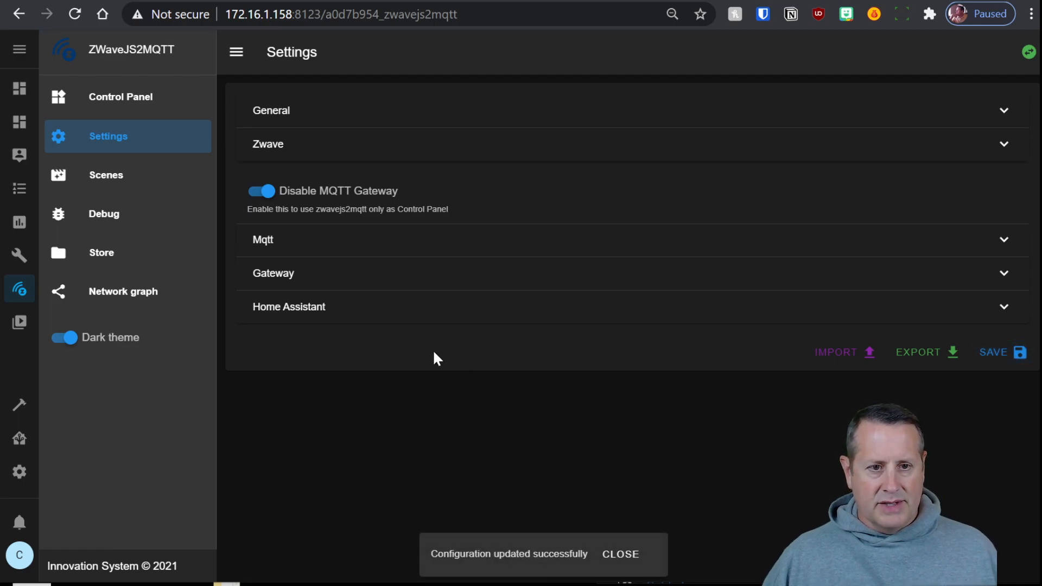
pyautogui.click(232, 54)
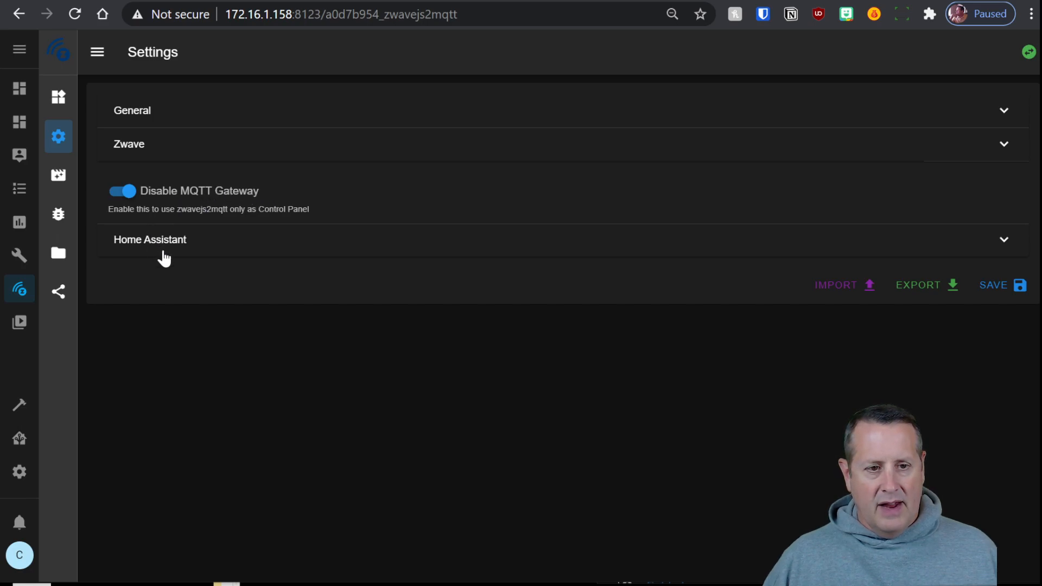
# Check the Home Assistant section shows WS Server port 3000, then return to the Control Panel
pyautogui.click(181, 242)
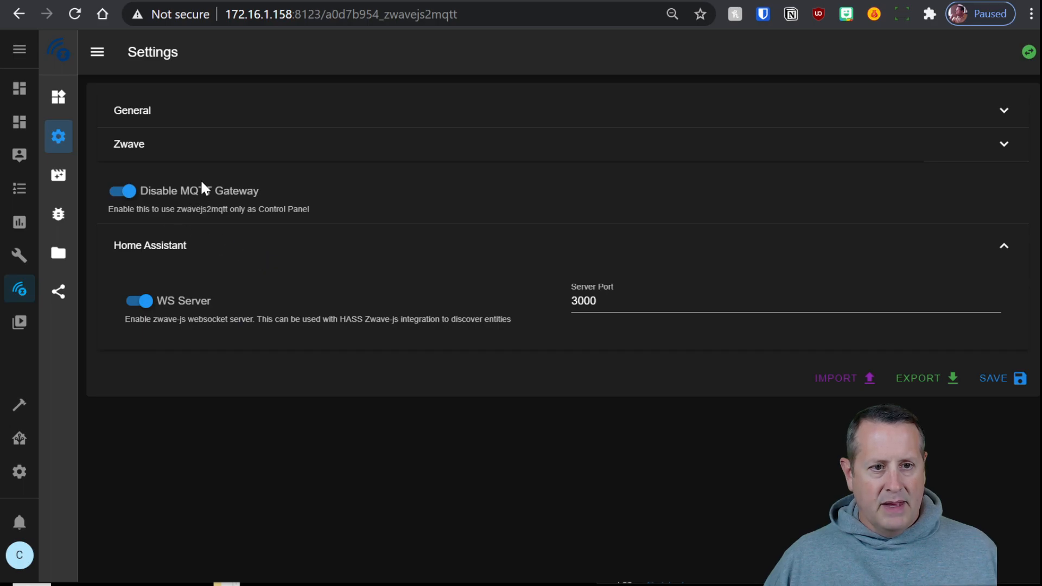
pyautogui.click(202, 117)
pyautogui.click(189, 113)
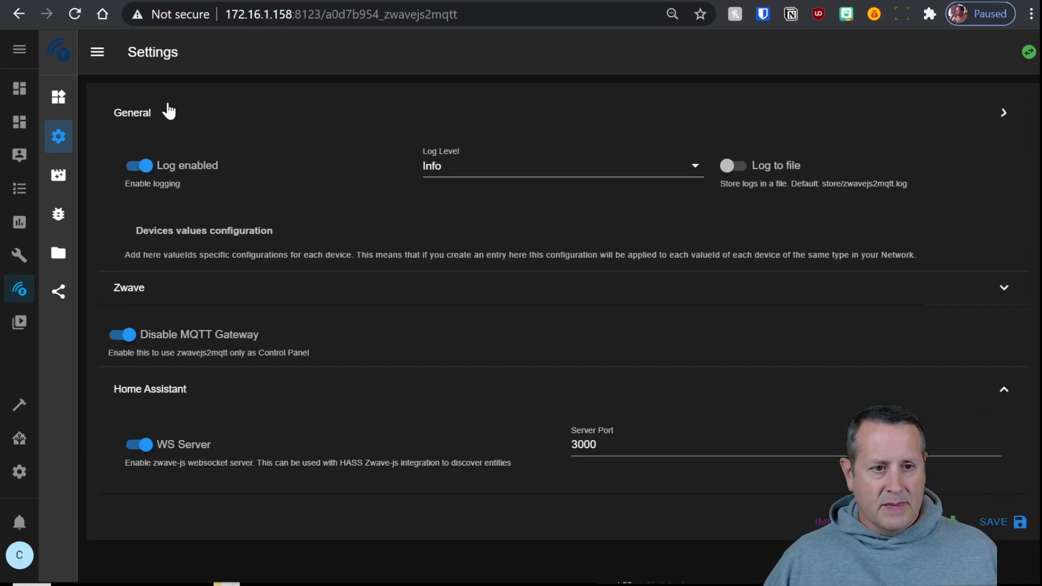
pyautogui.click(60, 100)
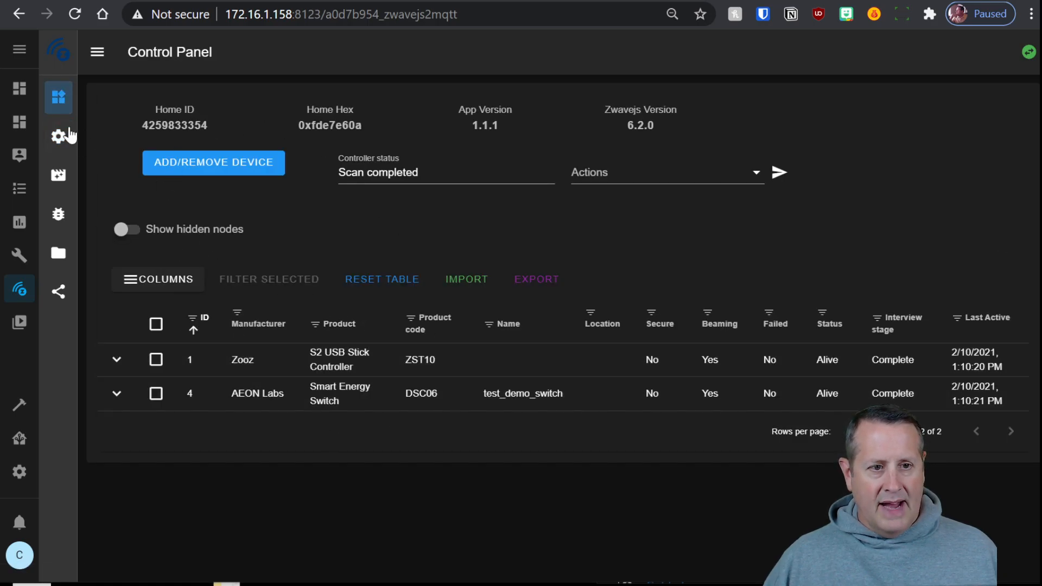
pyautogui.click(96, 52)
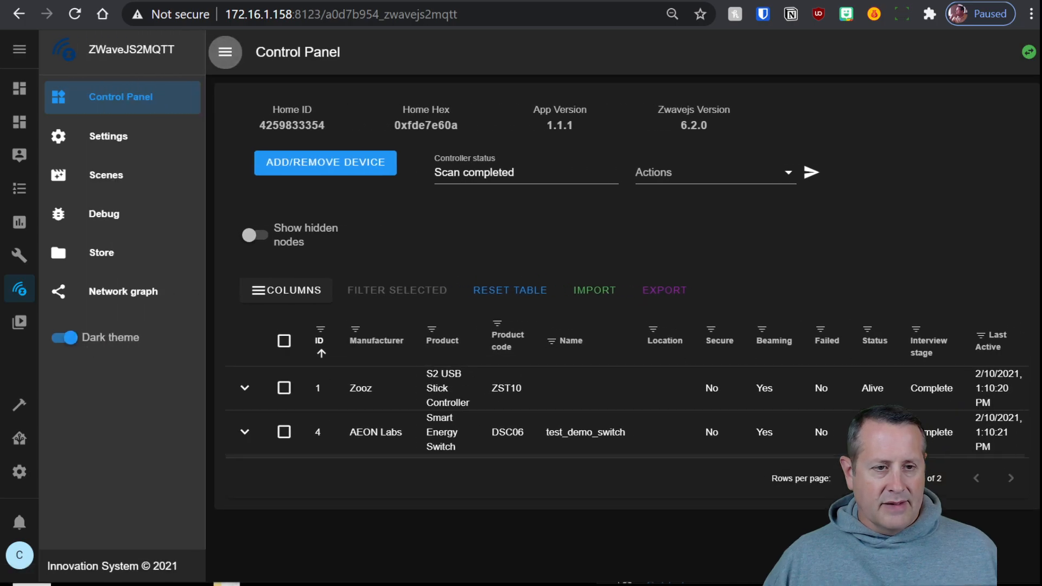
# Collapse the navigation drawer so the device table for nodes 1 and 4 spans the width
pyautogui.click(235, 52)
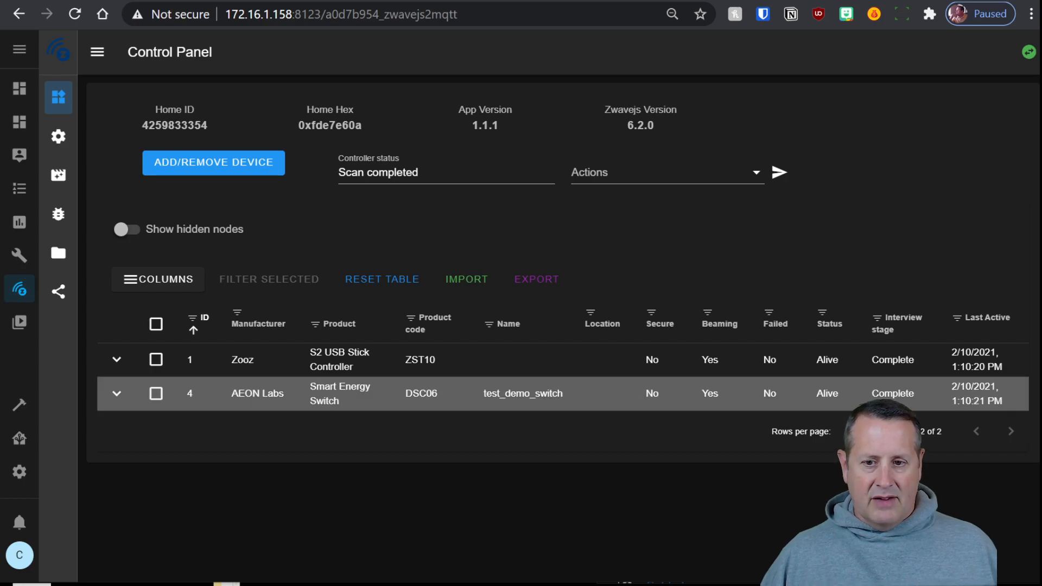
# Expand node 4's details, look at its Node actions, and show Binary Switch values (false, target OFF)
pyautogui.click(118, 396)
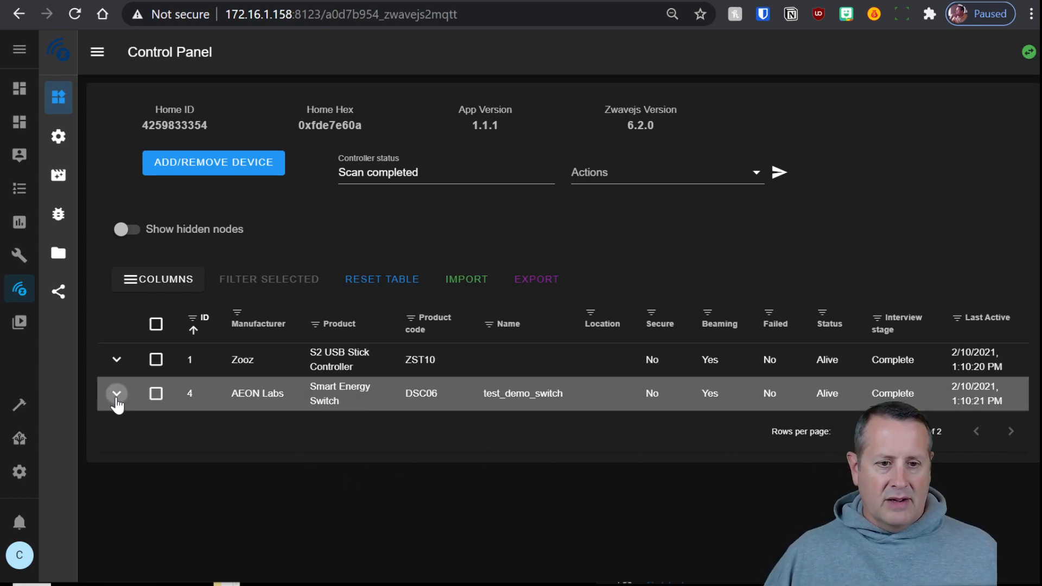
pyautogui.scroll(-3, 127, 426)
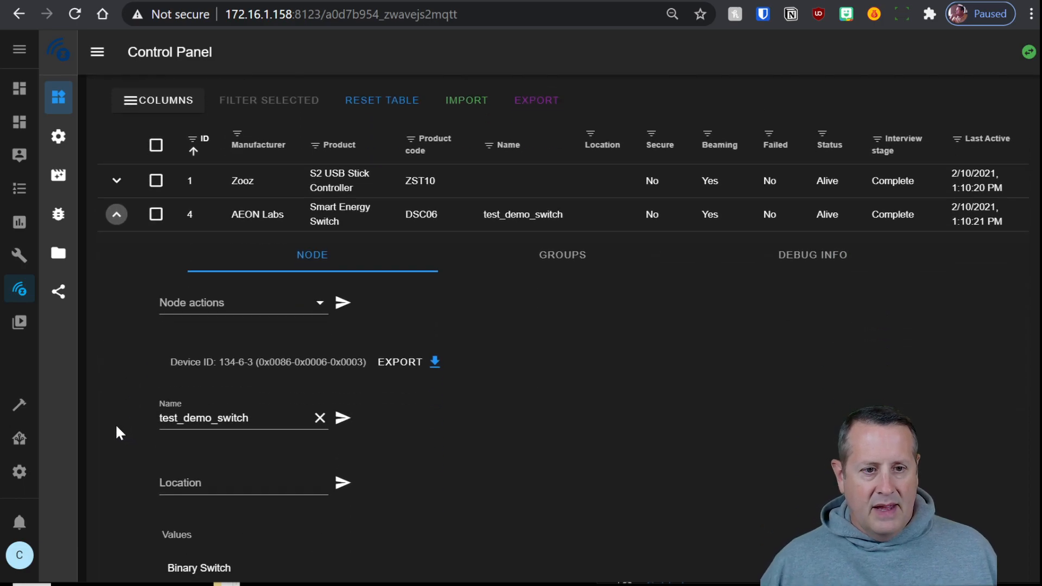
pyautogui.scroll(-2, 116, 423)
pyautogui.click(313, 225)
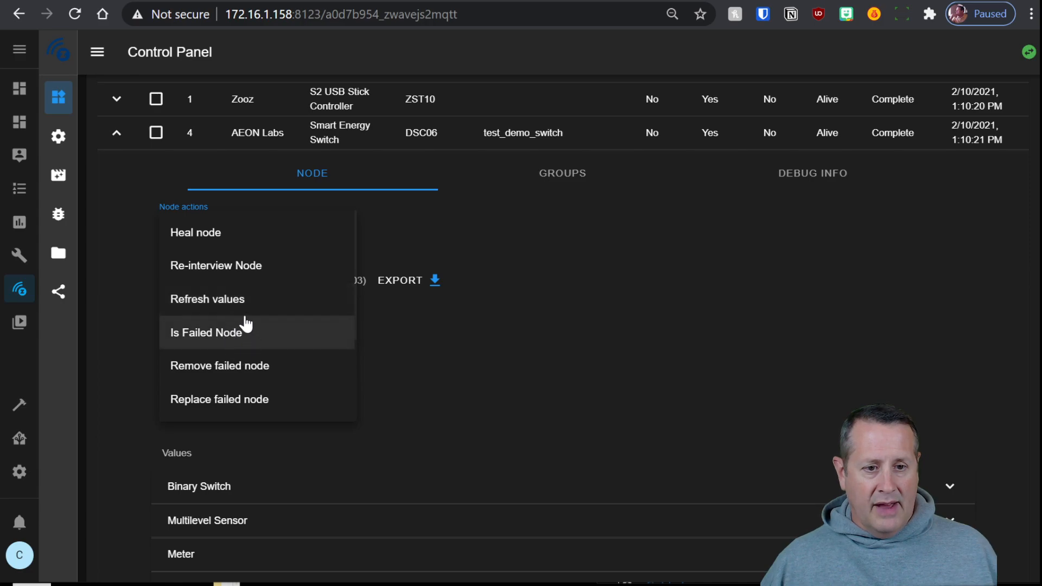
pyautogui.click(619, 392)
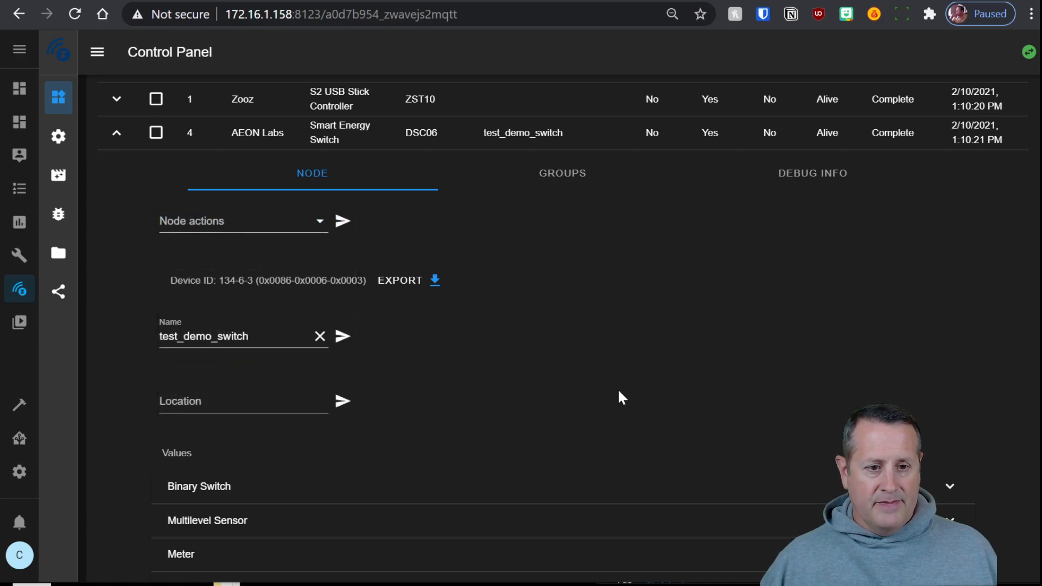
pyautogui.scroll(-2, 568, 397)
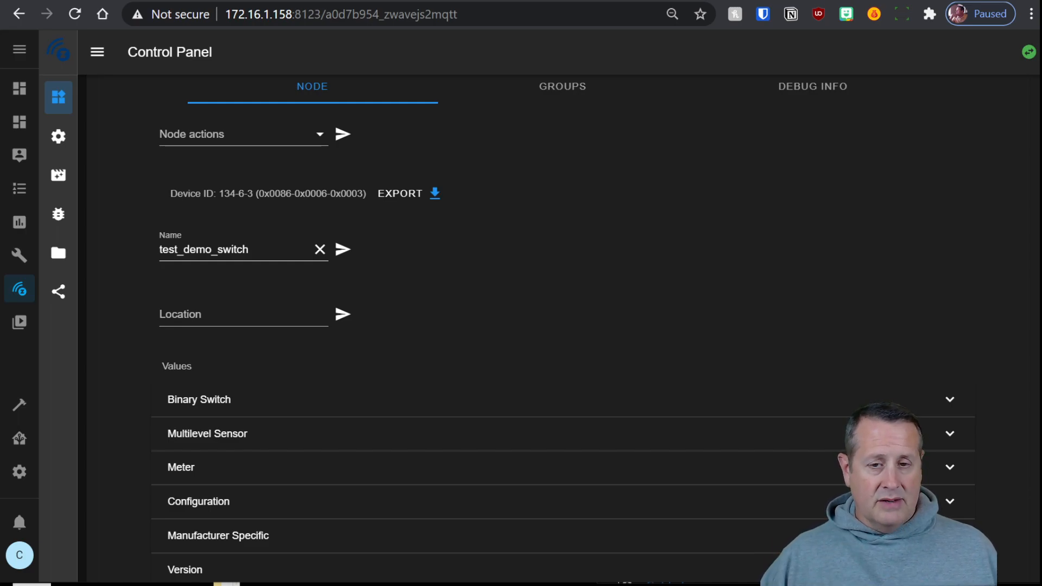
pyautogui.scroll(-2, 530, 499)
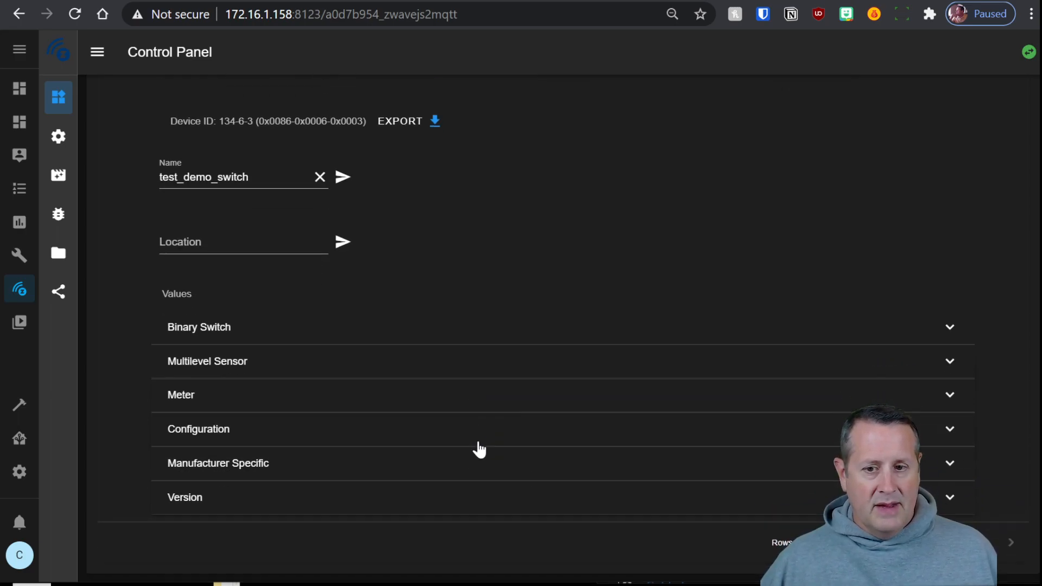
pyautogui.click(413, 343)
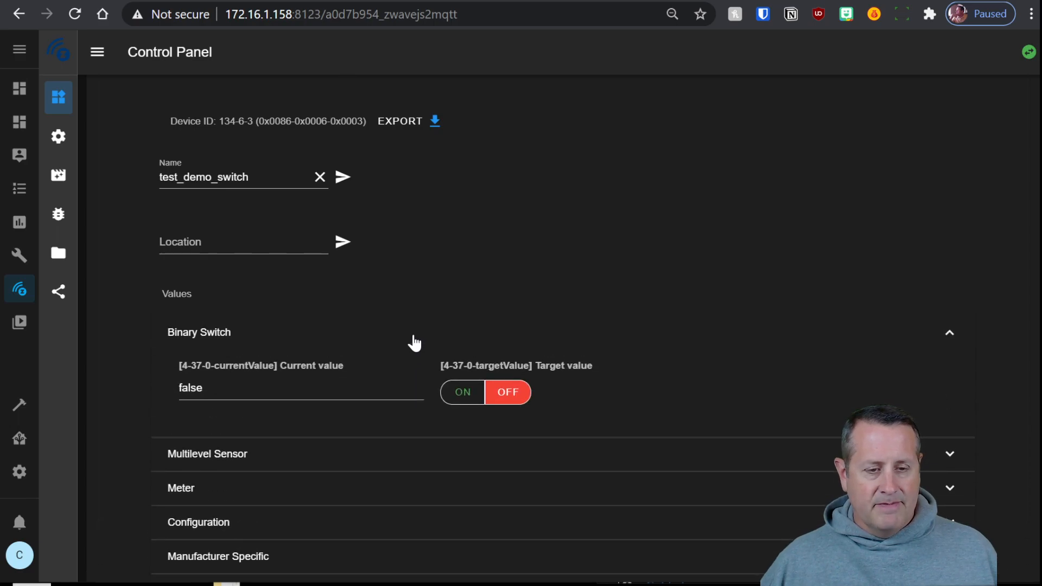
# Switch test_demo_switch on then off, and show its Power (0 W) and Meter (0.03 kWh) readings
pyautogui.click(470, 394)
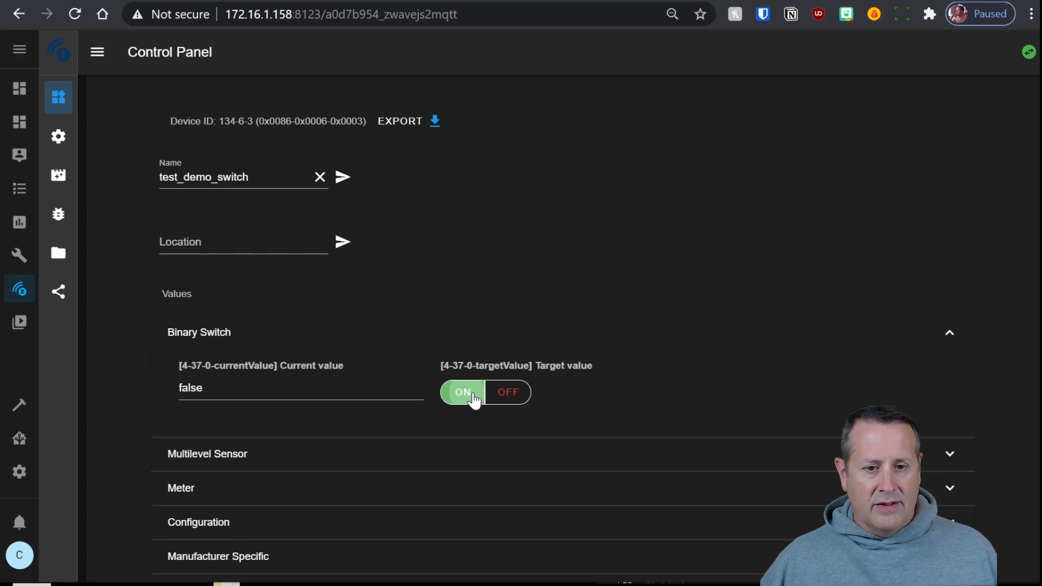
pyautogui.click(524, 397)
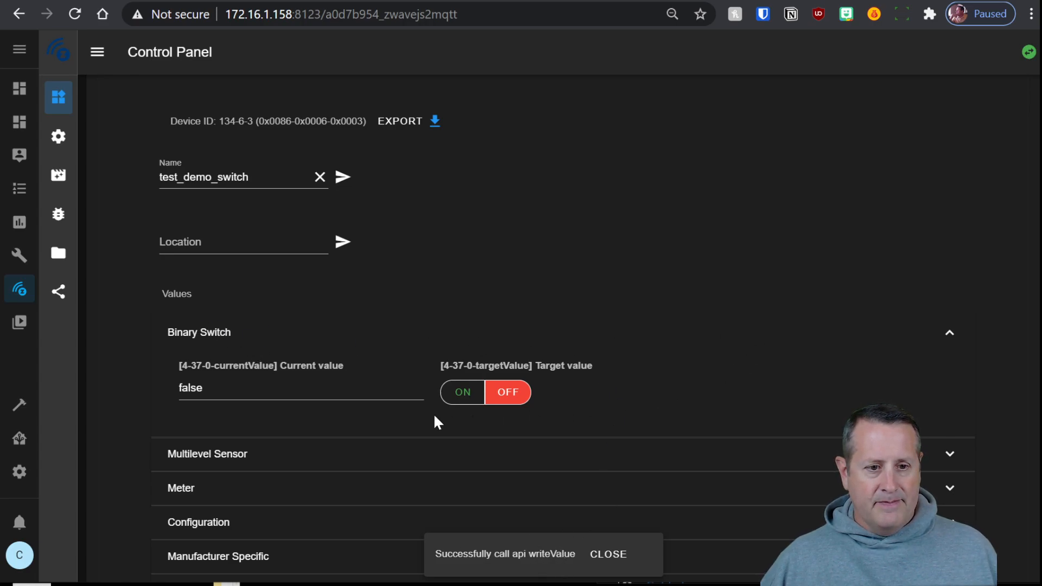
pyautogui.click(315, 453)
pyautogui.scroll(-3, 649, 400)
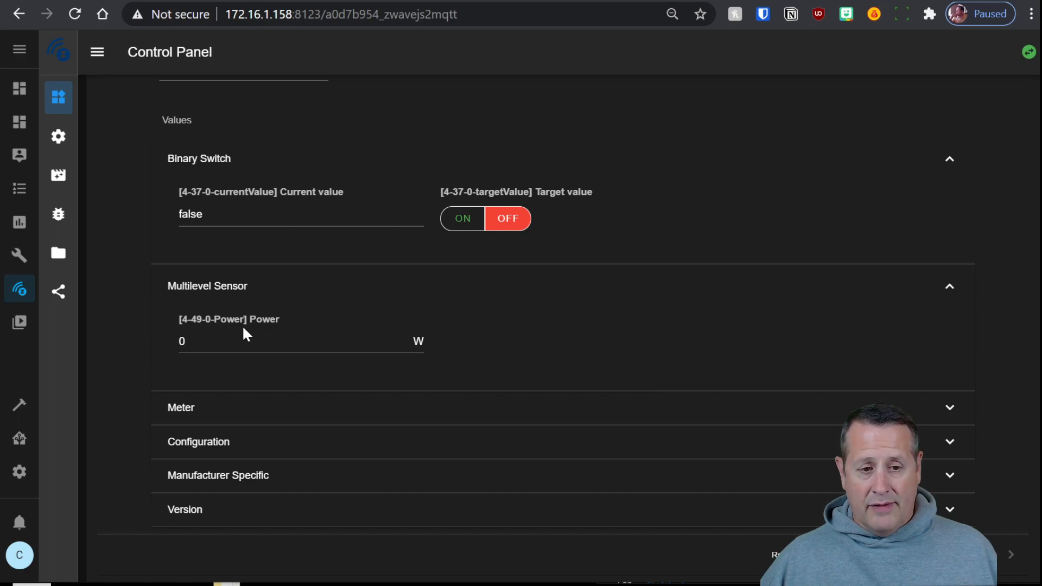
pyautogui.click(352, 421)
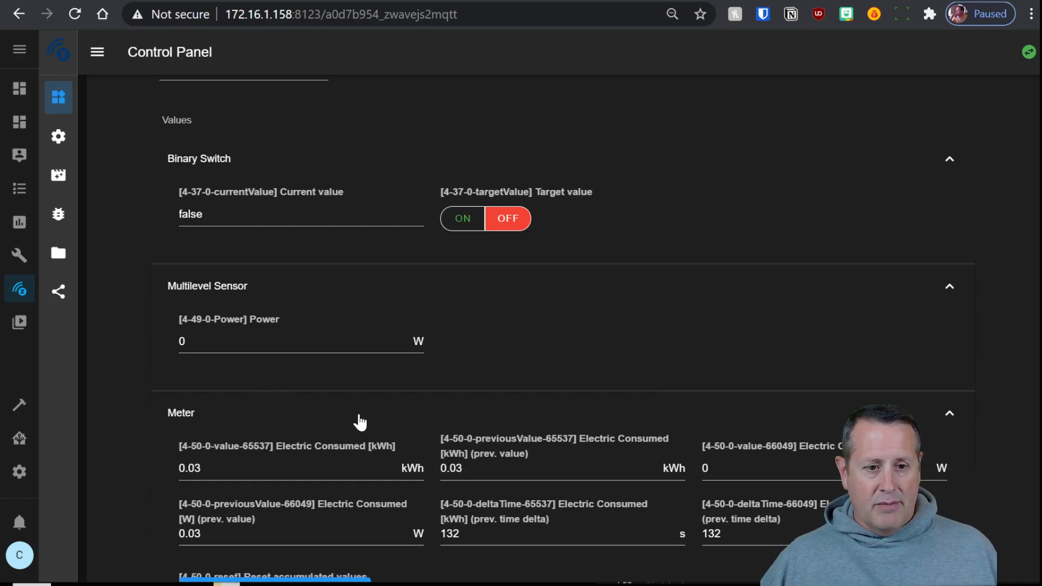
pyautogui.scroll(-3, 357, 421)
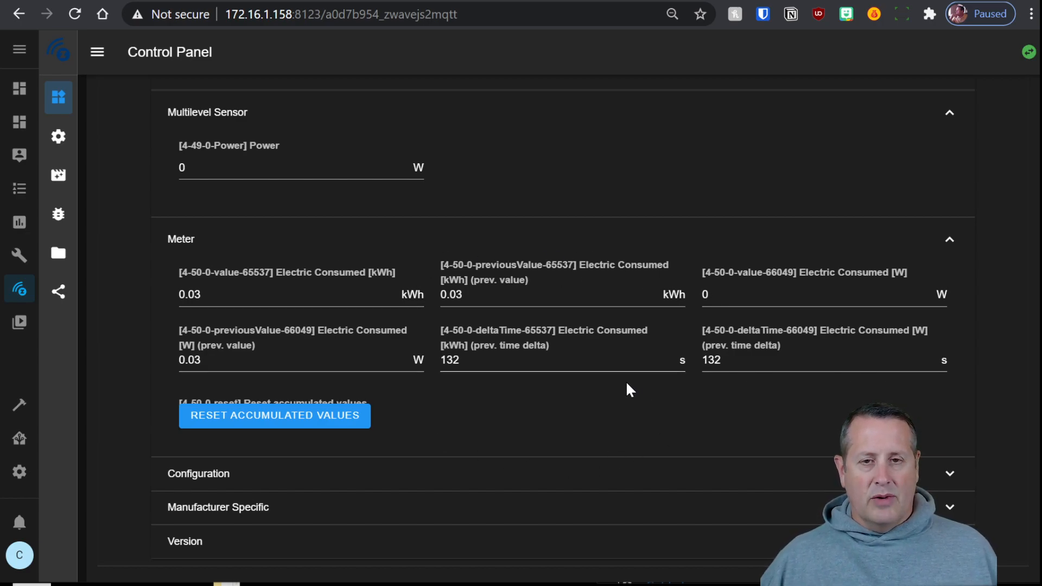
# Send Voltage as the Multilevel Sensor Report Content configuration value, then collapse node 4's row
pyautogui.click(219, 487)
pyautogui.scroll(-6, 604, 455)
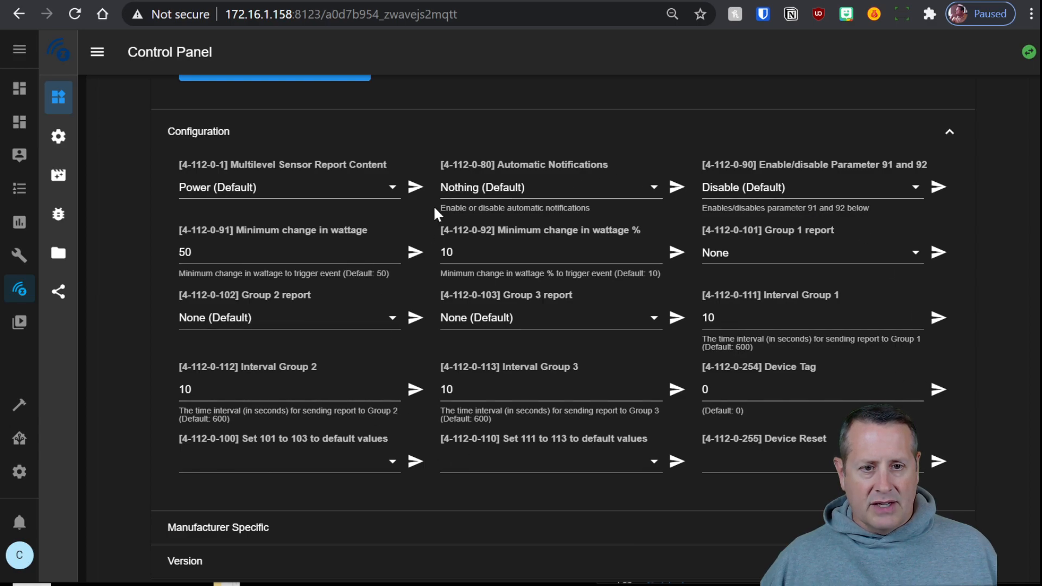
pyautogui.click(393, 189)
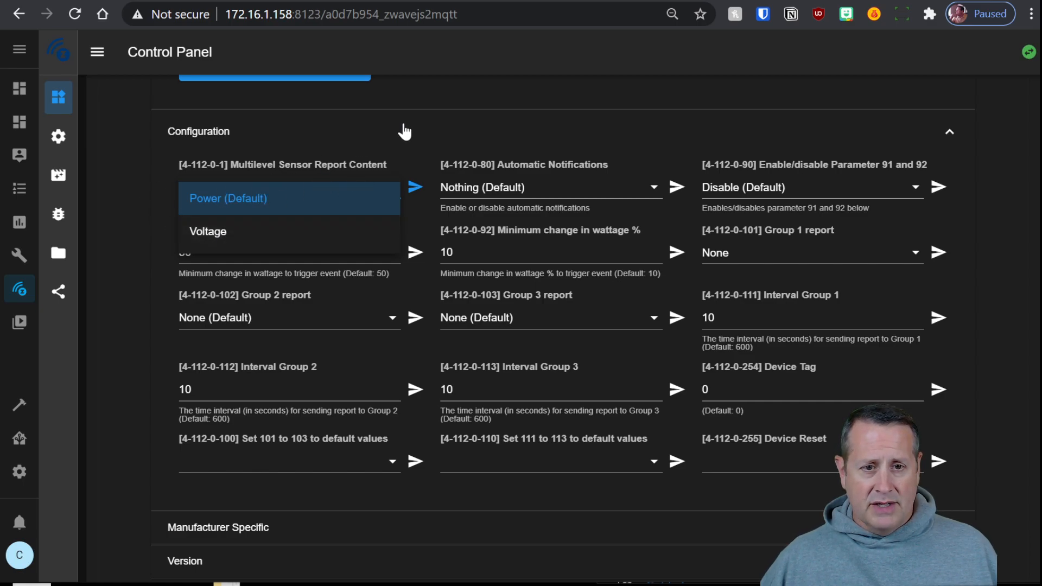
pyautogui.click(232, 235)
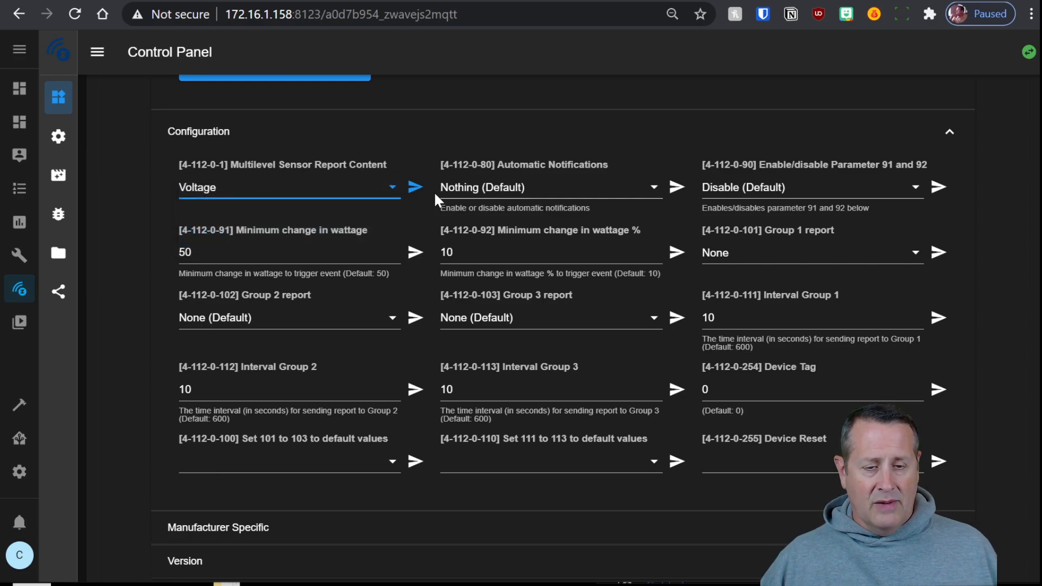
pyautogui.click(415, 188)
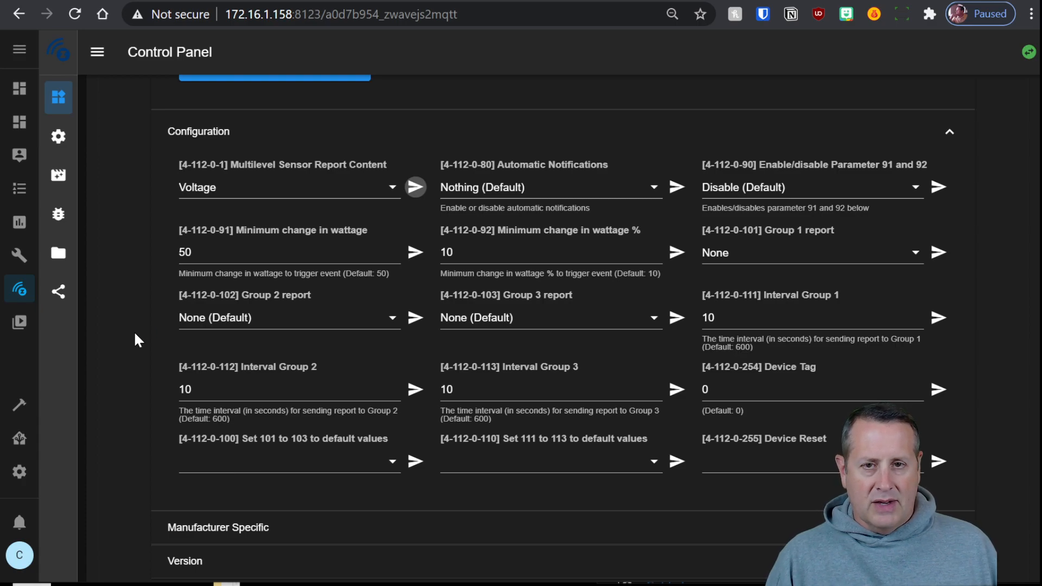
pyautogui.scroll(12, 134, 334)
pyautogui.click(112, 242)
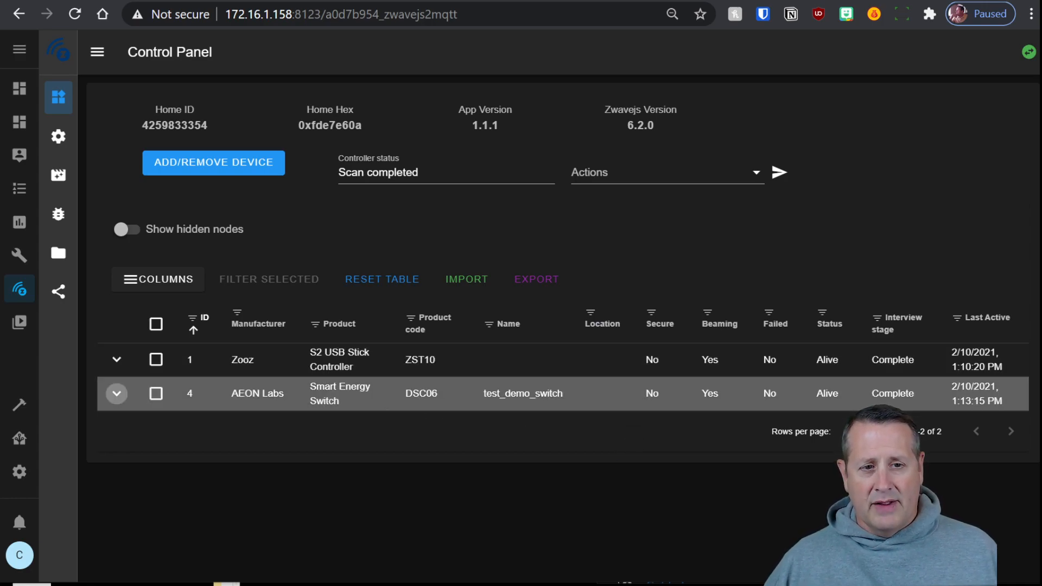
# Review the Zwave section of the gateway Settings and collapse the sidebar to icons
pyautogui.click(57, 142)
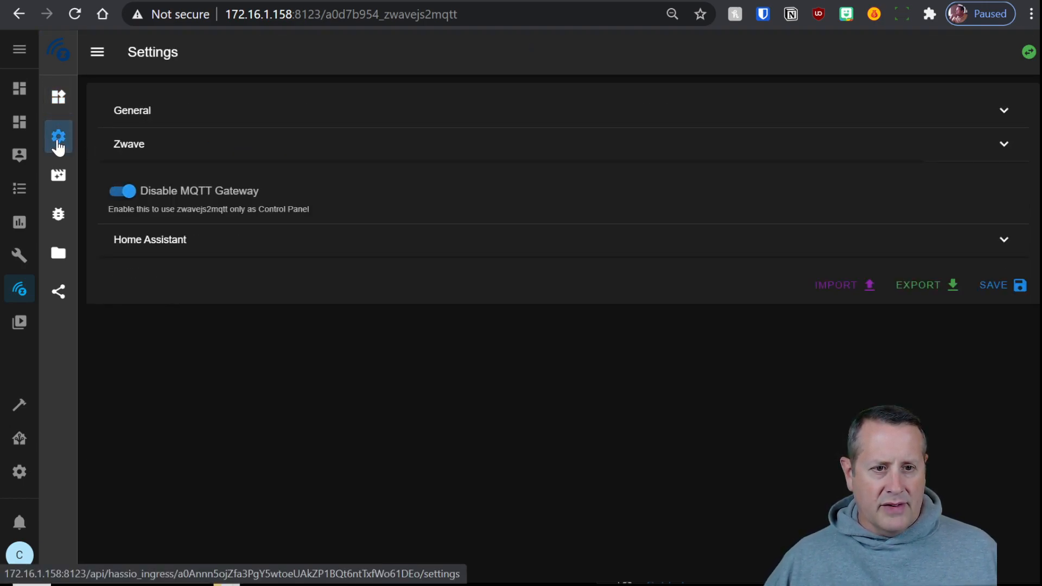
pyautogui.click(227, 155)
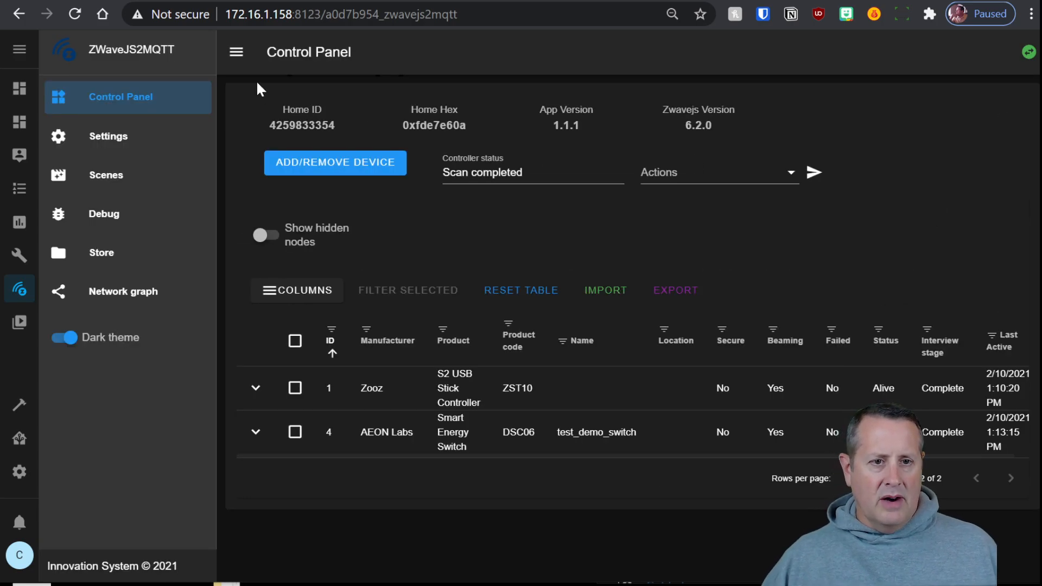
pyautogui.click(237, 53)
# Look over the network Actions list without choosing, then go to Home Assistant's Configuration overview
pyautogui.click(739, 185)
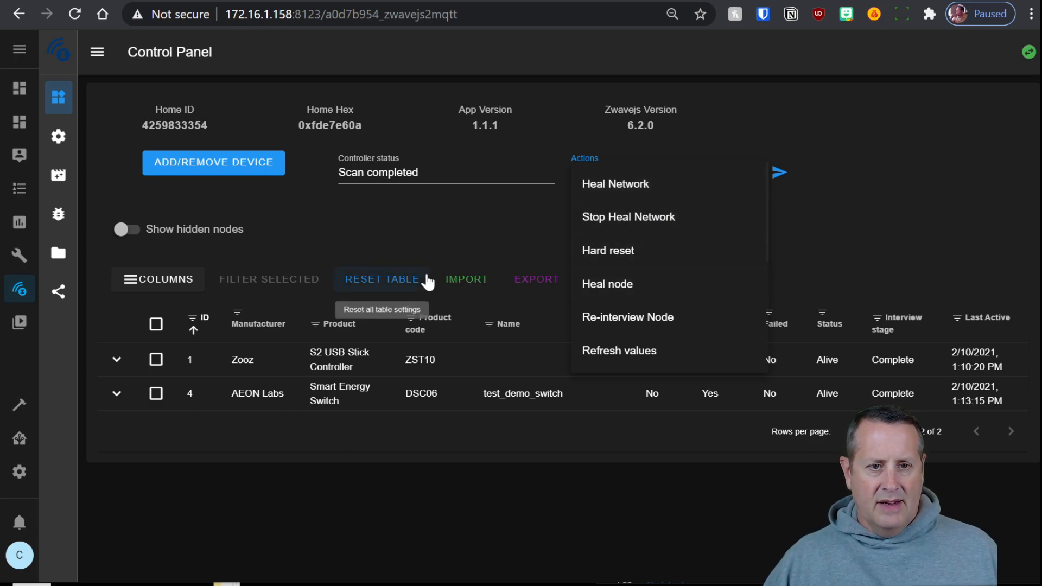
pyautogui.click(409, 227)
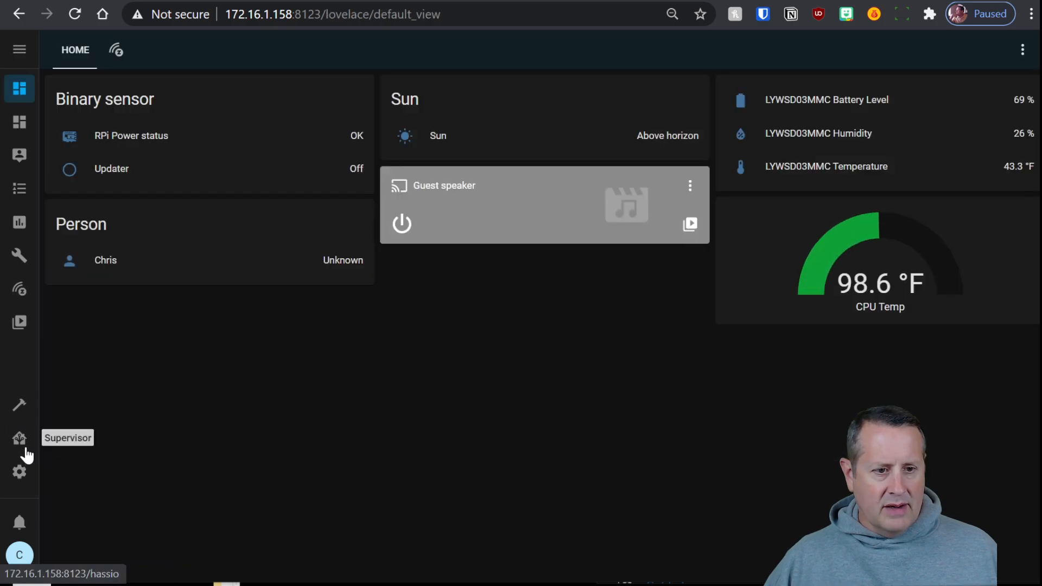
pyautogui.click(20, 472)
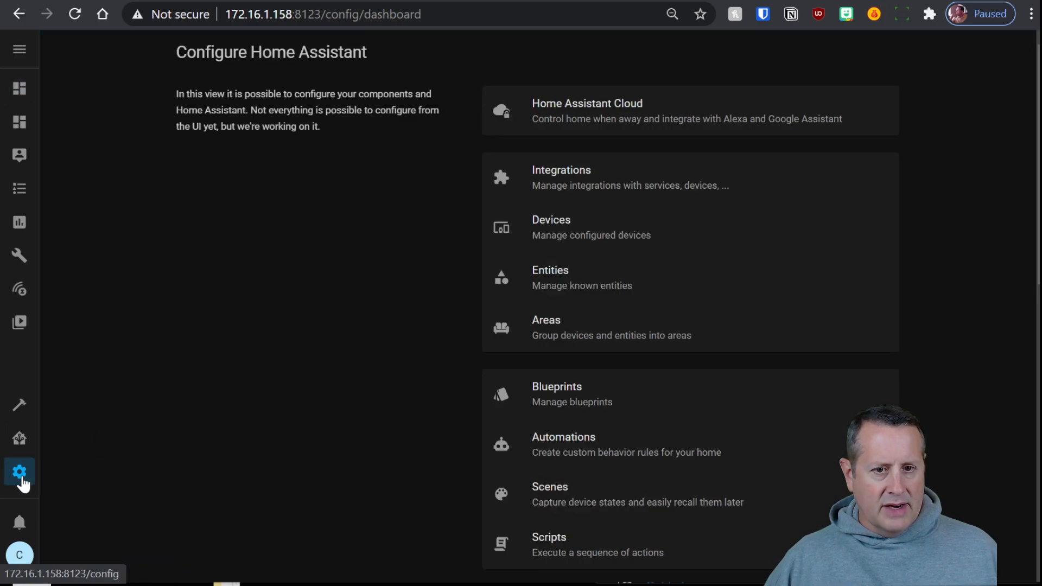
# Open the Z-Wave JS integration's network management page from the Integrations list
pyautogui.click(590, 168)
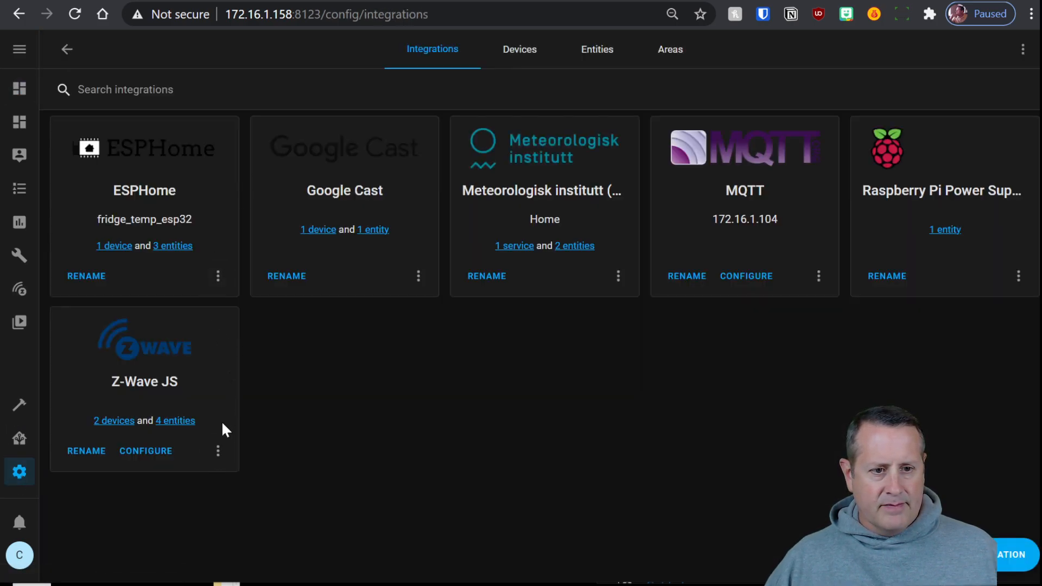
pyautogui.click(157, 459)
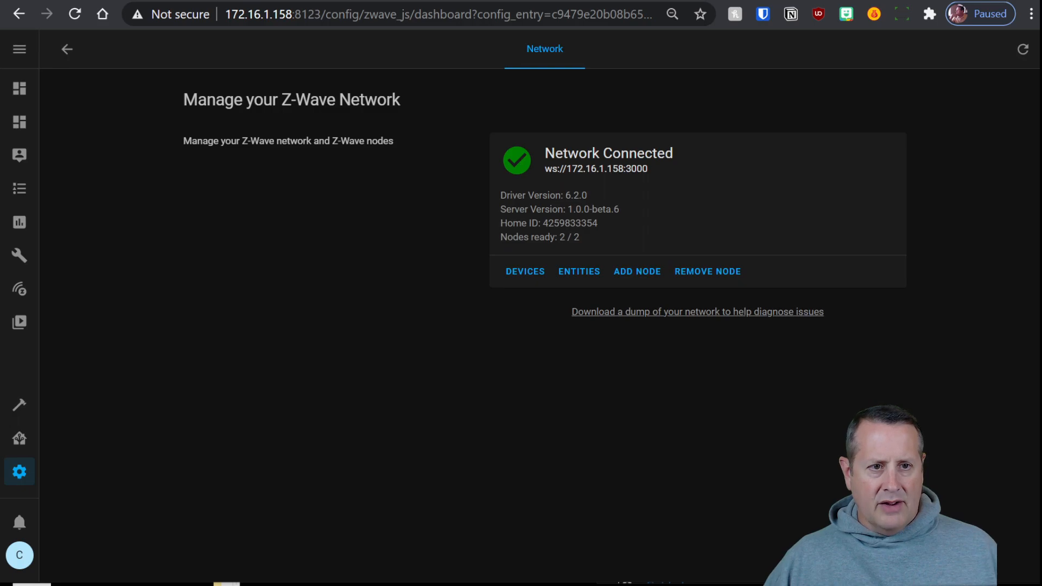
pyautogui.hotkey('alt', 'Left')
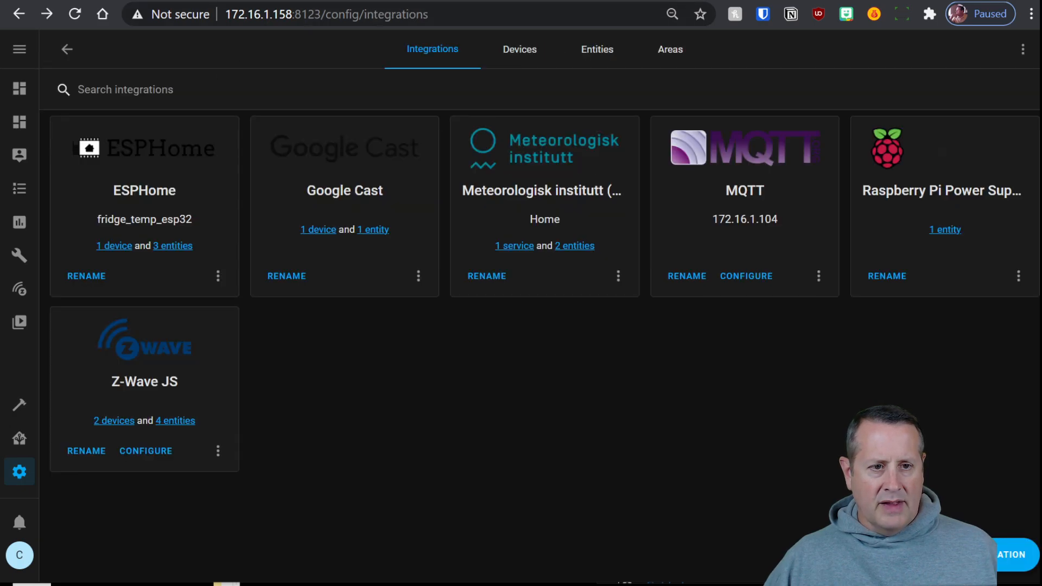
pyautogui.click(21, 293)
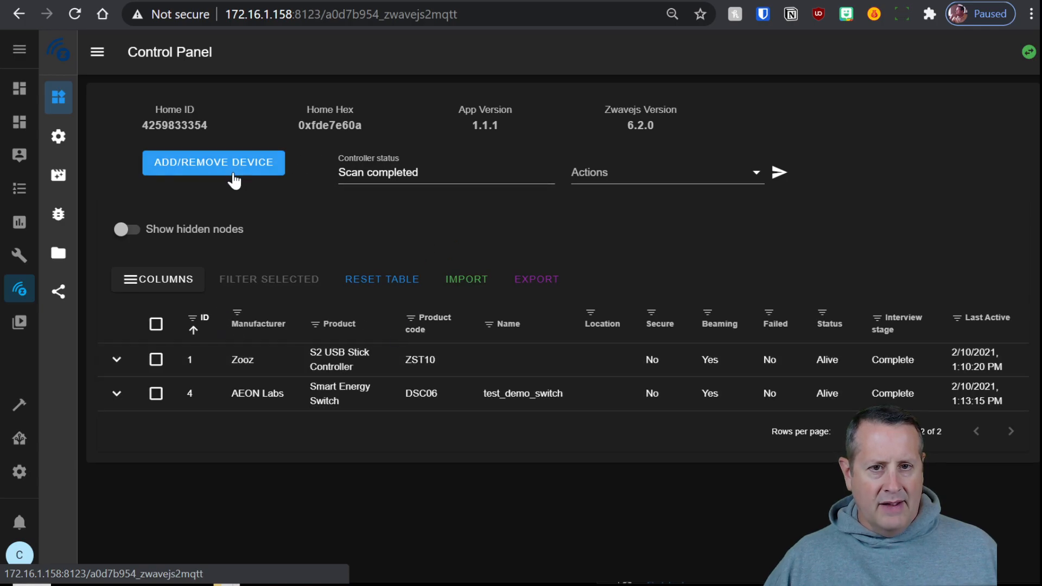
pyautogui.click(597, 1)
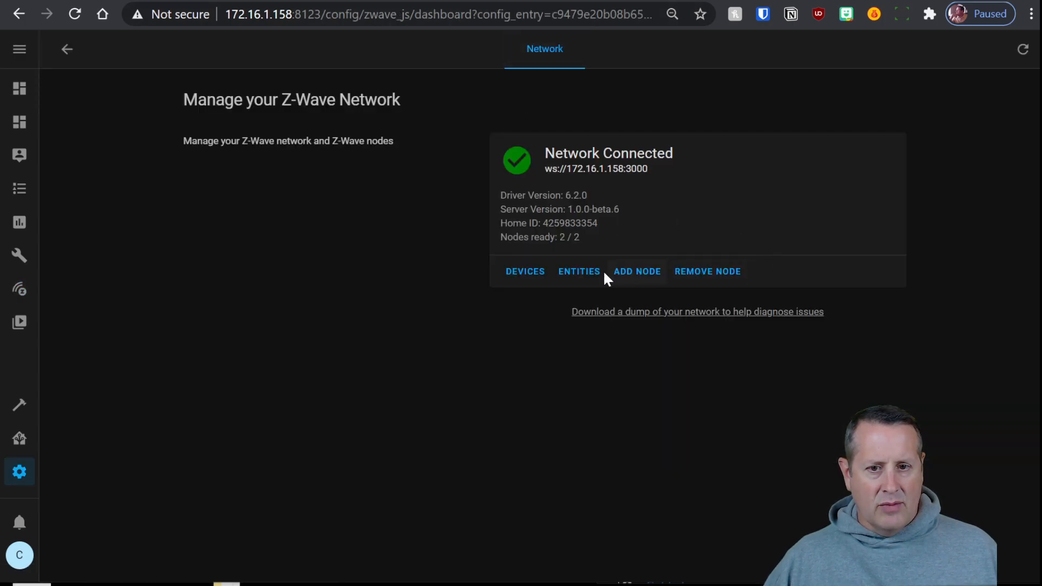
# View the Z-Wave JS devices list and entities list, returning to the network page each time
pyautogui.click(531, 281)
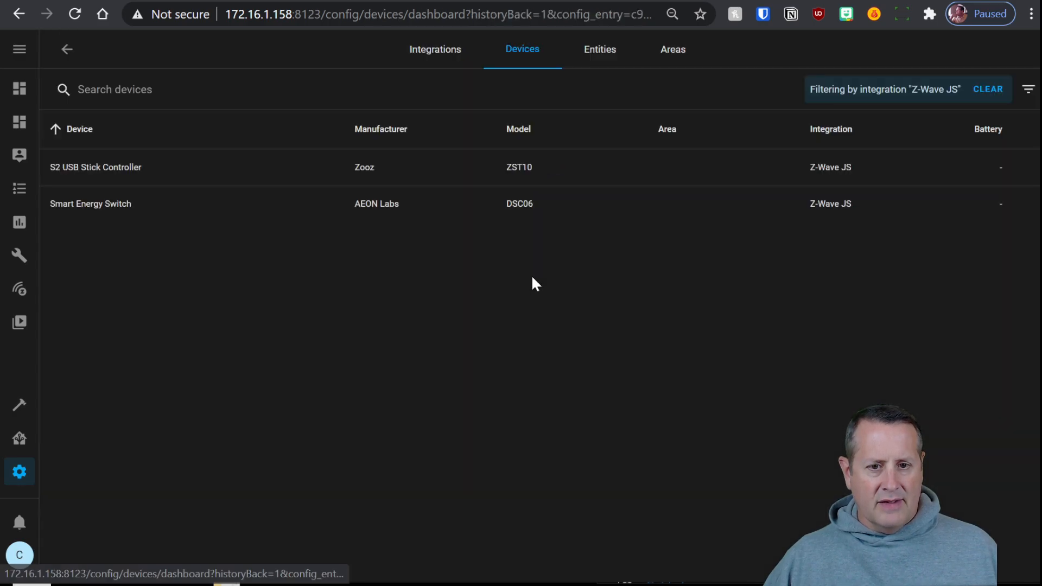
pyautogui.click(66, 49)
pyautogui.click(597, 274)
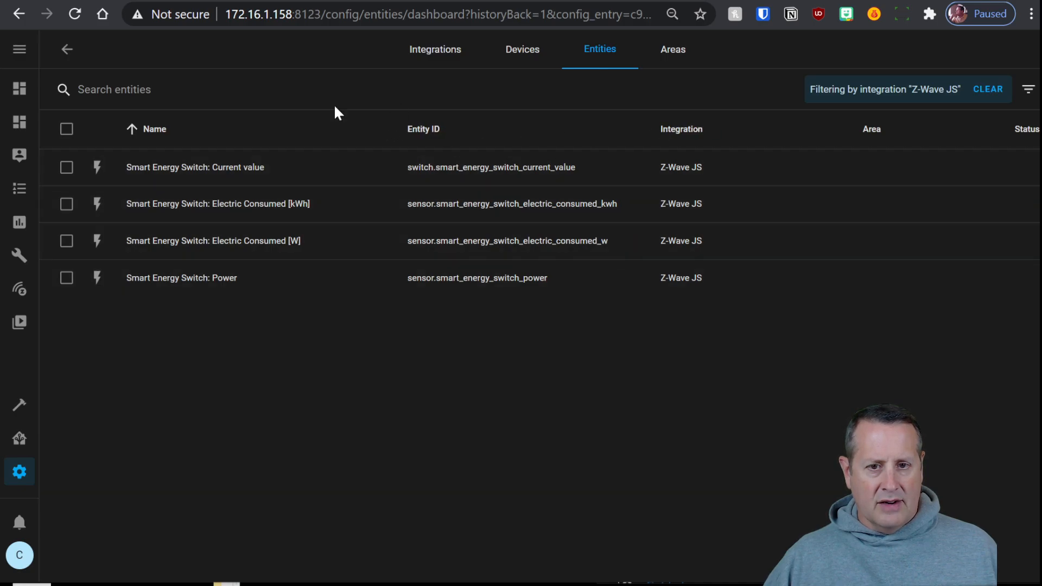
pyautogui.click(67, 50)
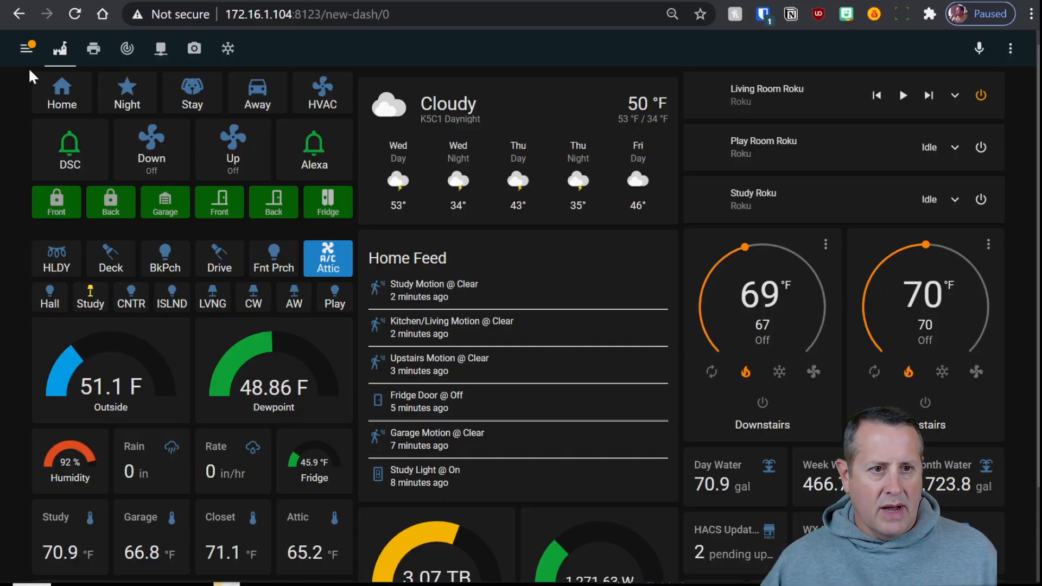
# Open the Z-Wave JS to MQTT control panel on the 172.16.1.104 server from the sidebar
pyautogui.click(20, 50)
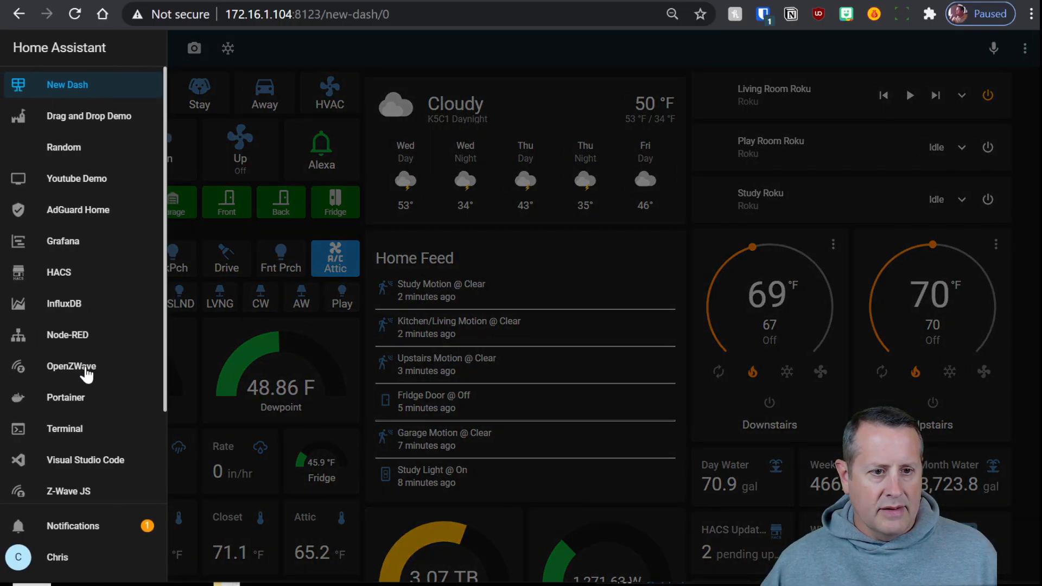
pyautogui.click(63, 493)
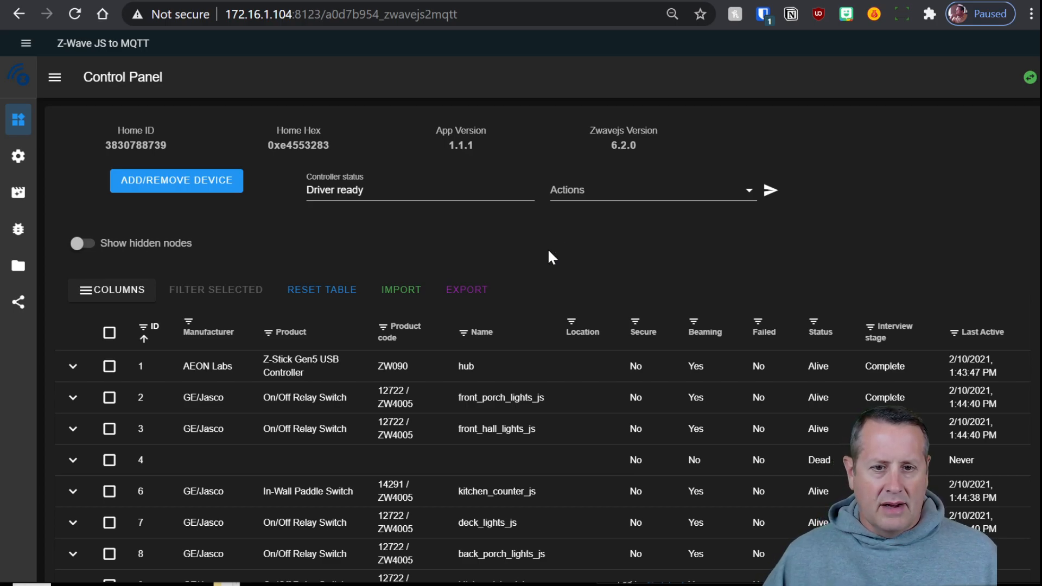
# Page the node table forward to show nodes 22 through 33
pyautogui.scroll(-2, 516, 274)
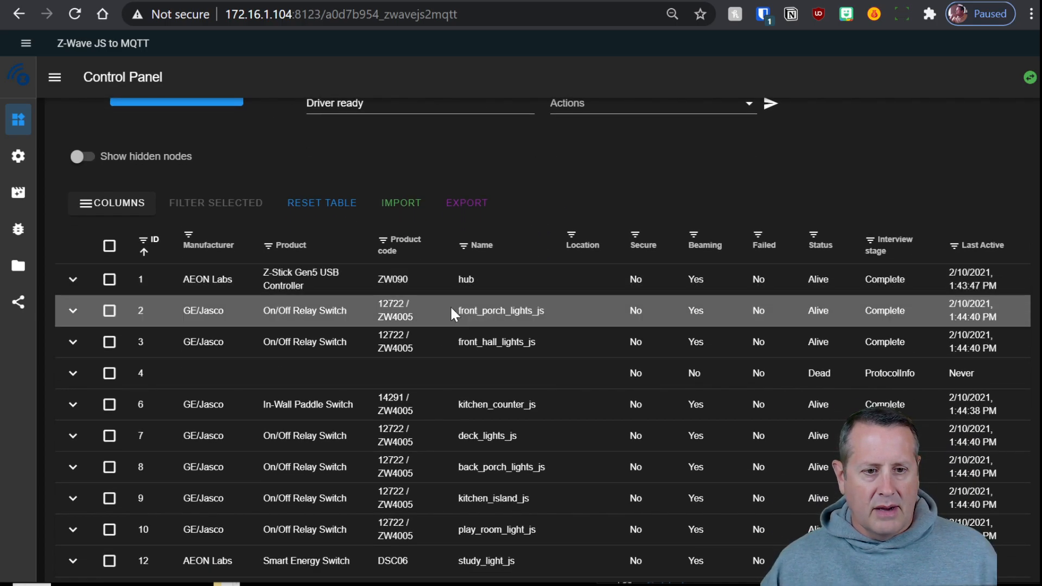
pyautogui.scroll(-1, 450, 367)
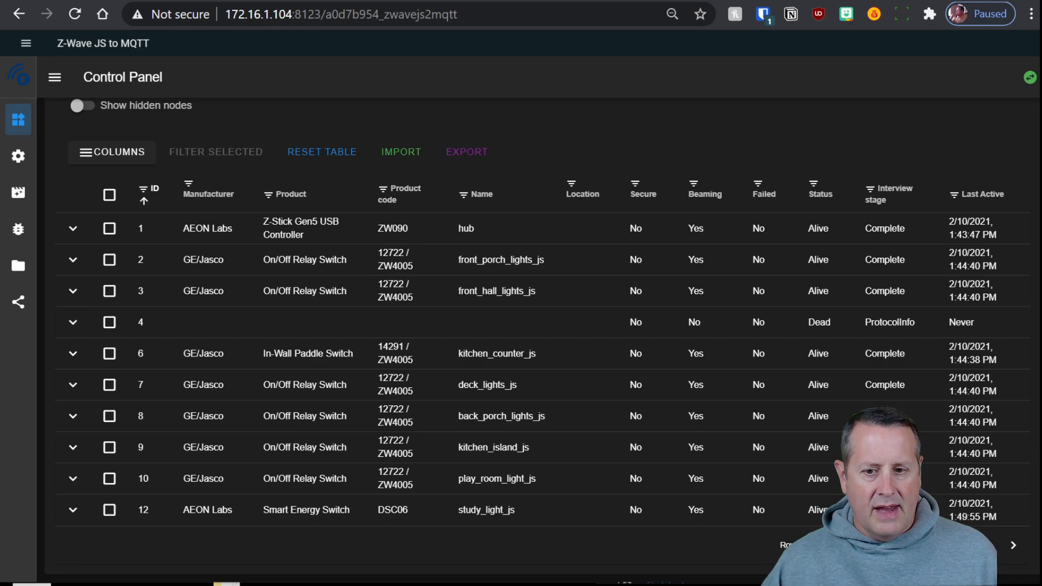
pyautogui.click(1010, 546)
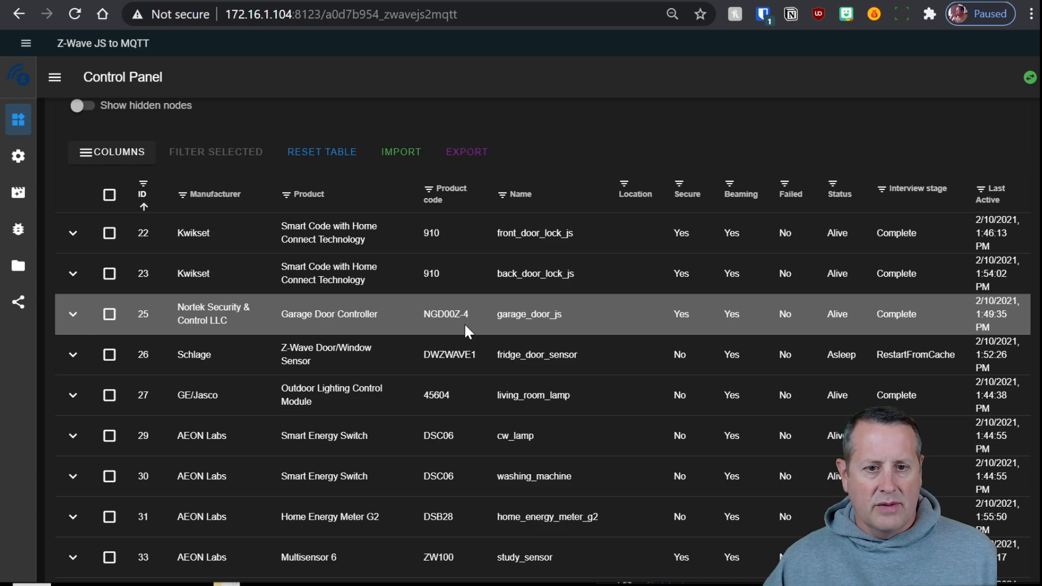
# Expand node 25 garage_door_js and show its Barrier Operator values
pyautogui.click(73, 315)
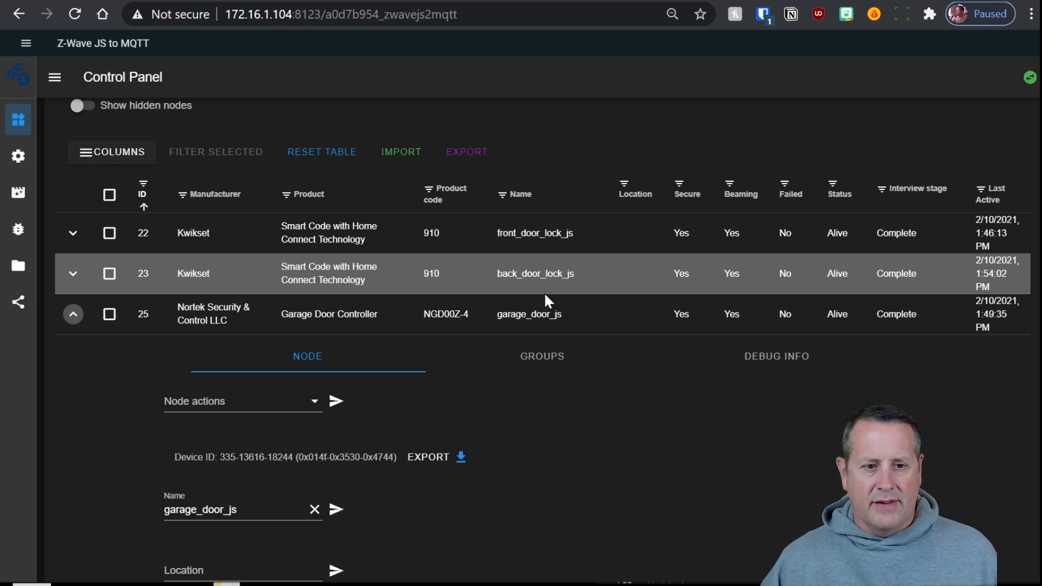
pyautogui.scroll(-5, 506, 389)
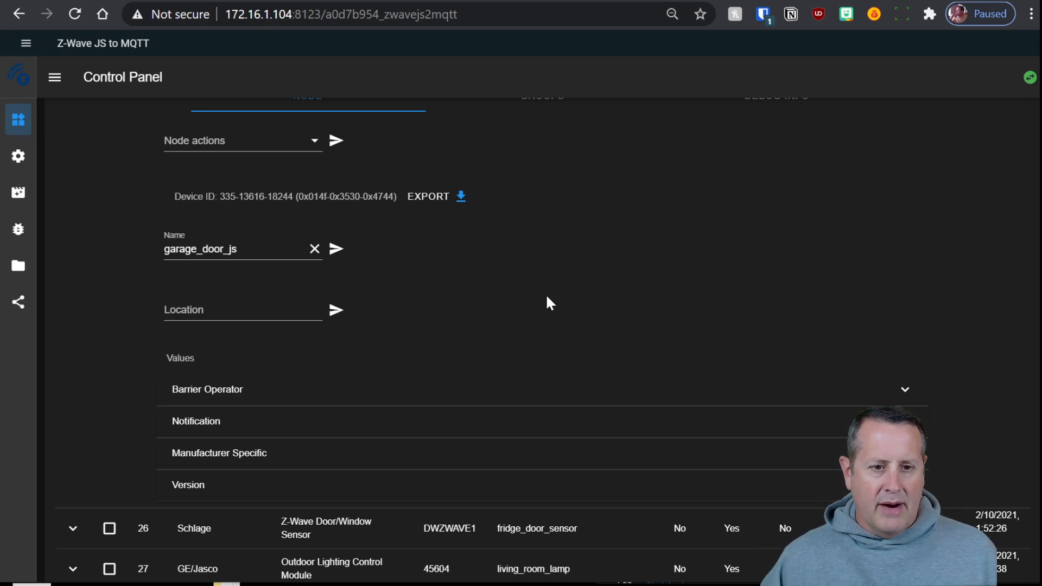
pyautogui.click(490, 391)
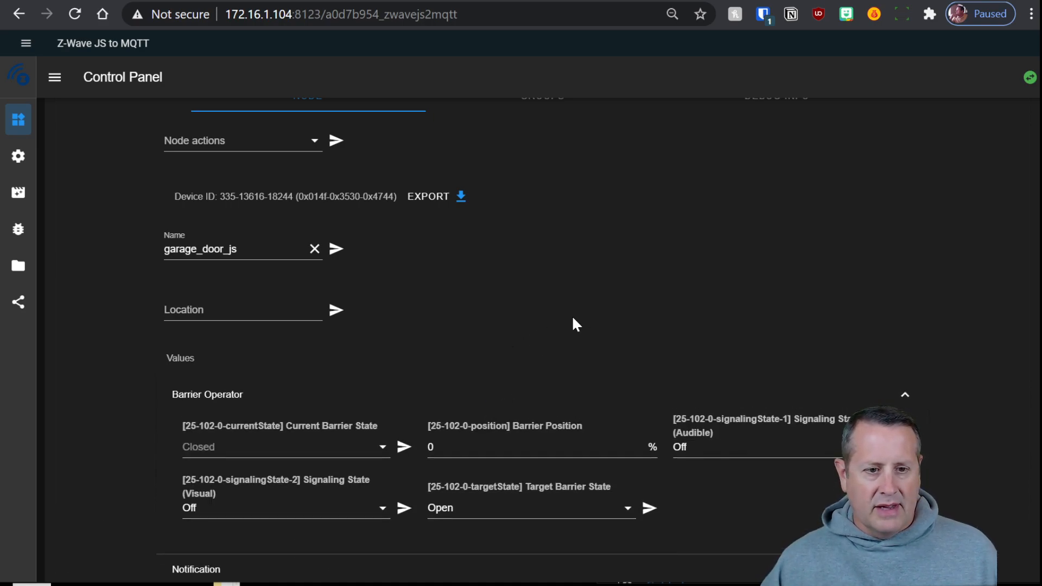
pyautogui.scroll(-2, 147, 434)
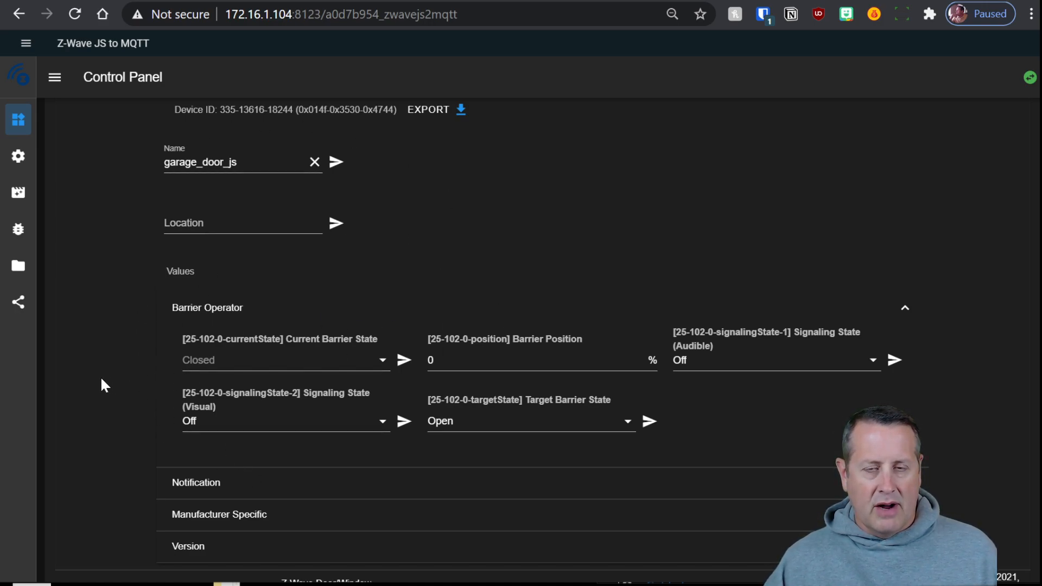
# Collapse garage_door_js's details and scroll the node table down to node 35
pyautogui.scroll(2, 108, 388)
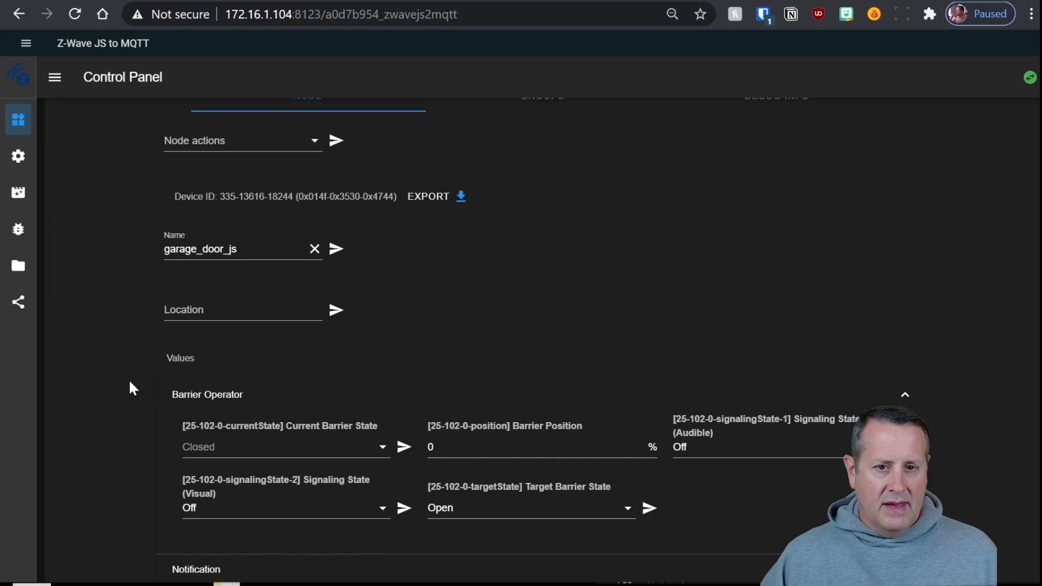
pyautogui.scroll(5, 112, 316)
pyautogui.click(73, 314)
pyautogui.scroll(-2, 131, 373)
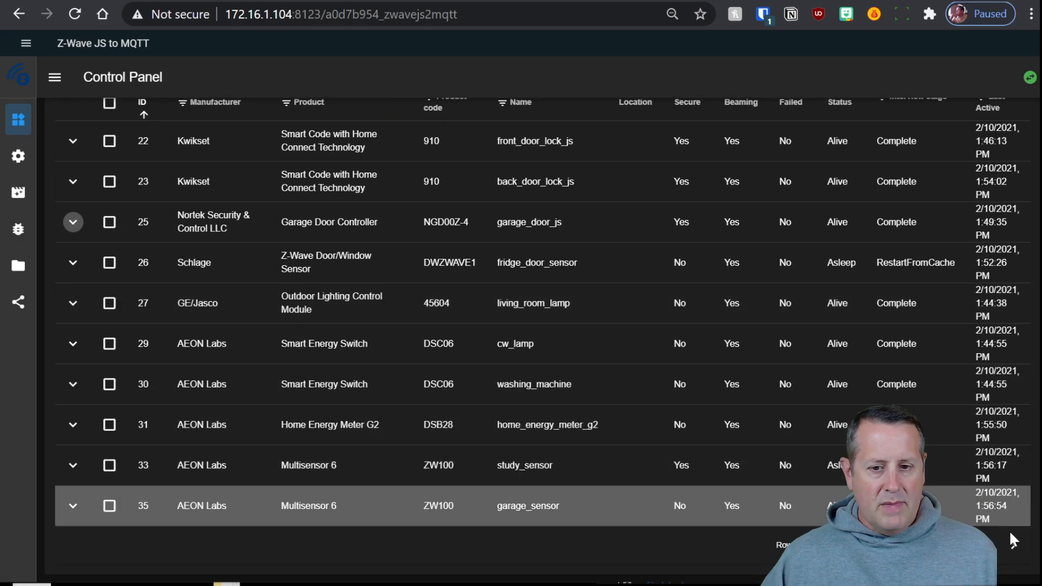
# Back on page 1, expand node 22 front_door_lock_js and its Door Lock values showing Secured
pyautogui.click(1012, 545)
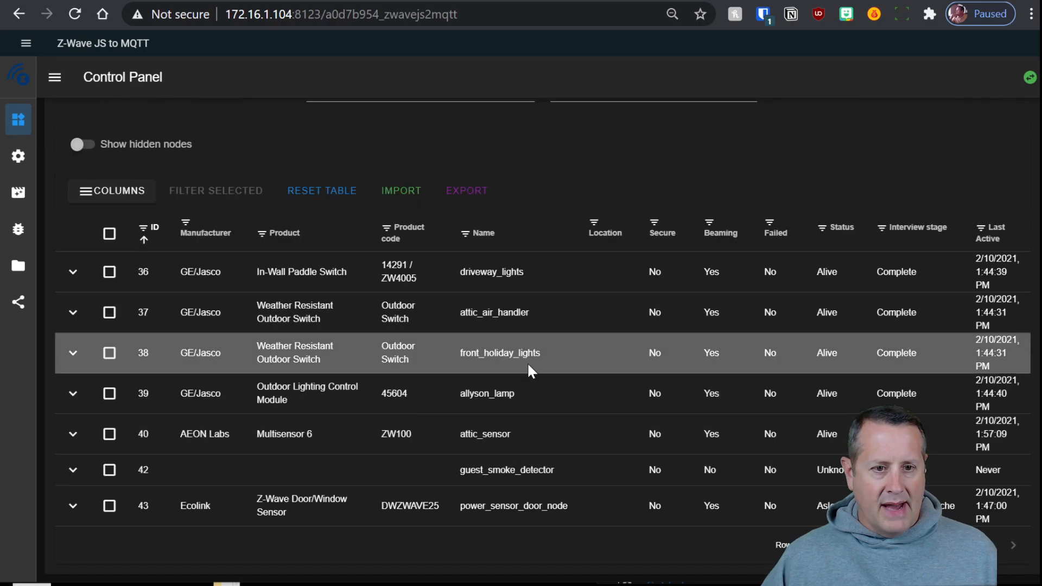
pyautogui.click(988, 545)
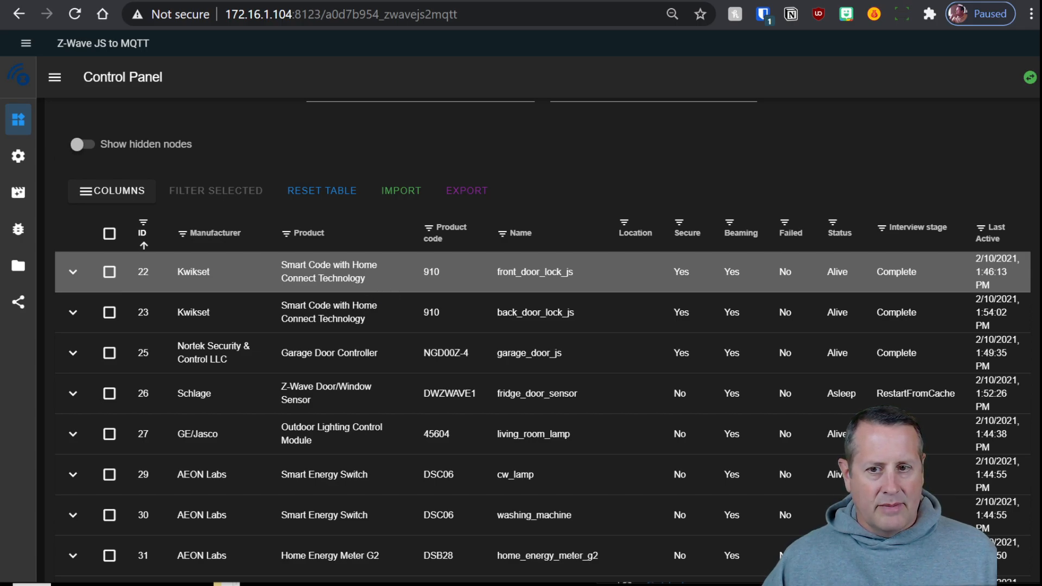
pyautogui.click(70, 278)
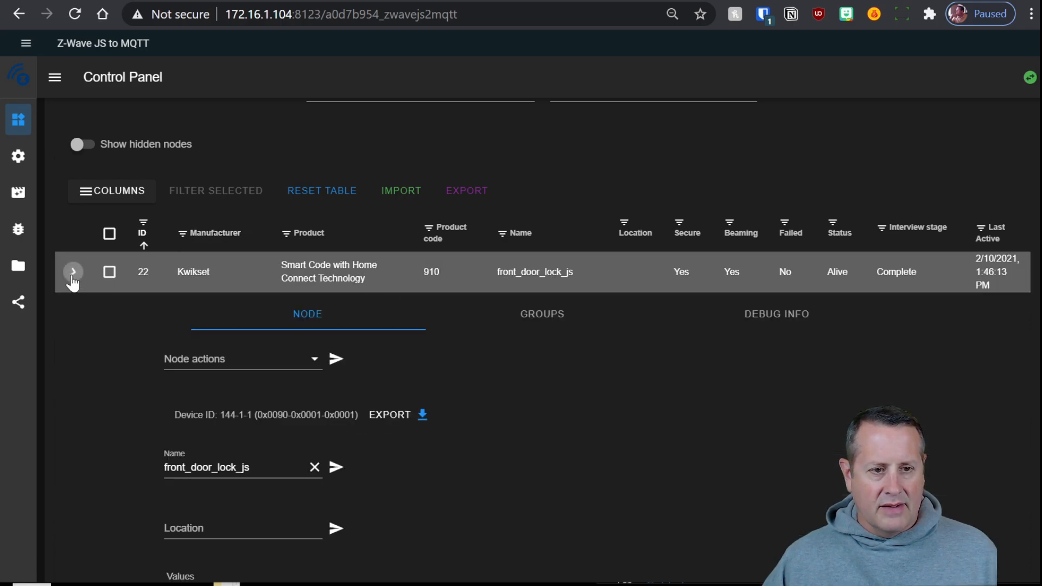
pyautogui.scroll(-5, 567, 450)
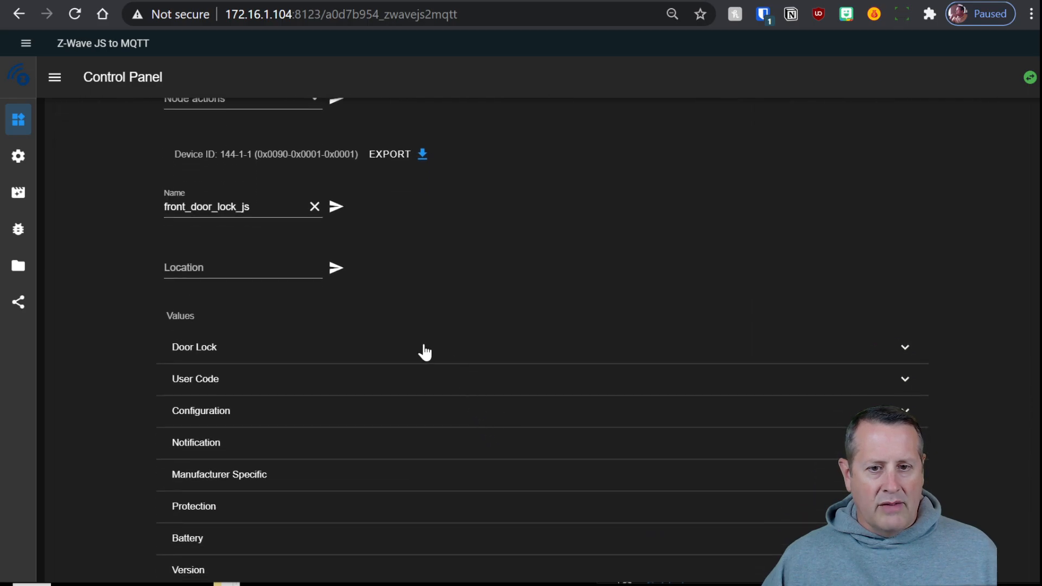
pyautogui.click(424, 356)
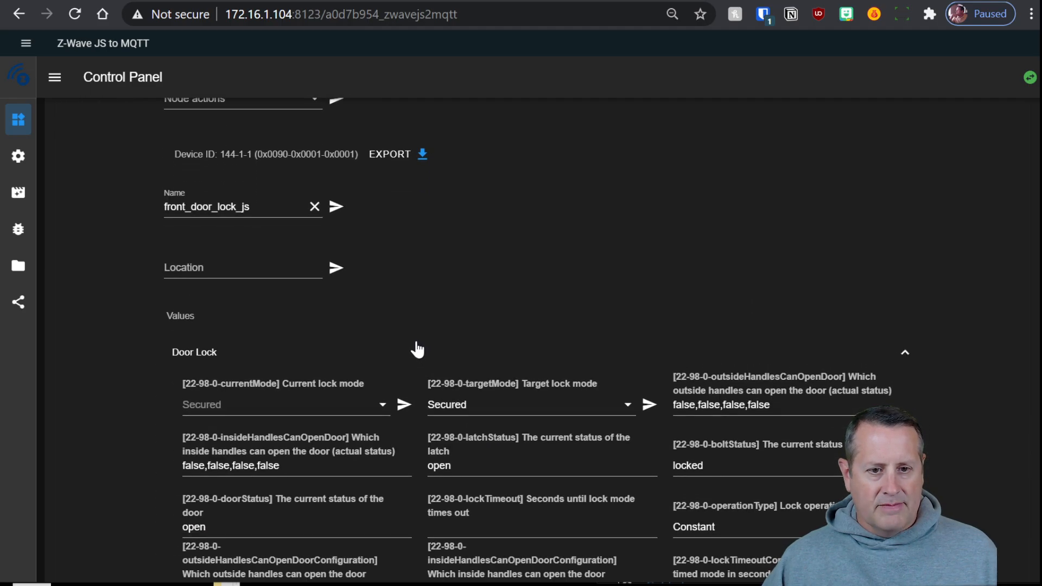
pyautogui.scroll(-1, 415, 350)
pyautogui.scroll(-3, 416, 347)
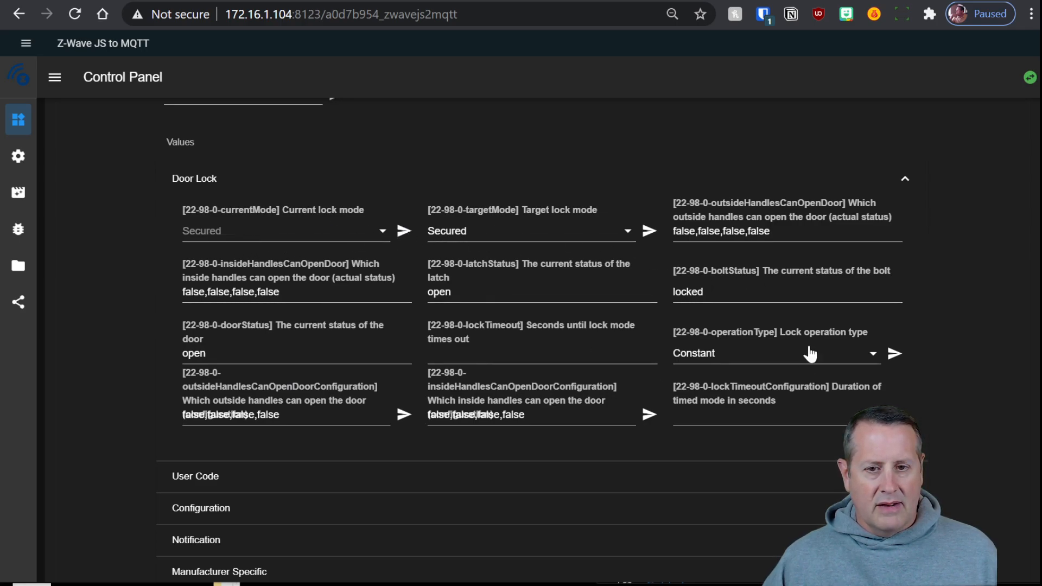
# Highlight the lock's bolt status description and value text
pyautogui.moveTo(761, 267); pyautogui.dragTo(898, 267)
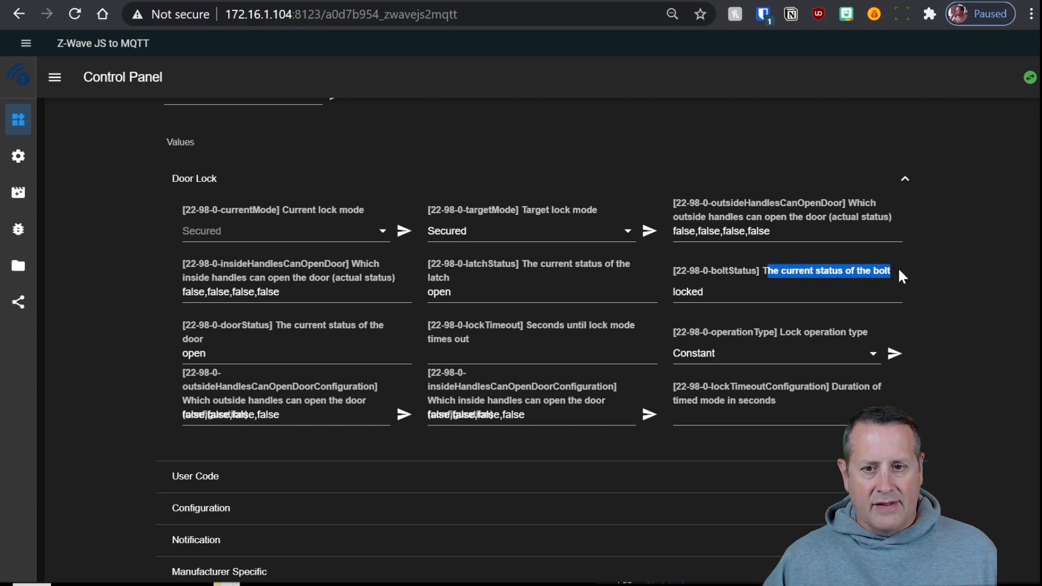
pyautogui.moveTo(682, 292); pyautogui.dragTo(707, 304)
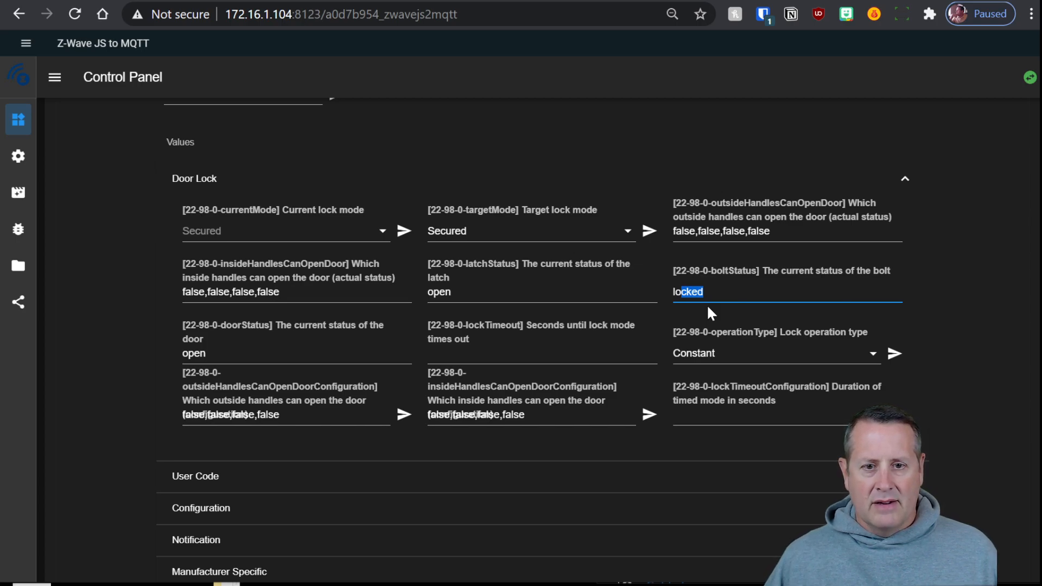
pyautogui.scroll(3, 559, 229)
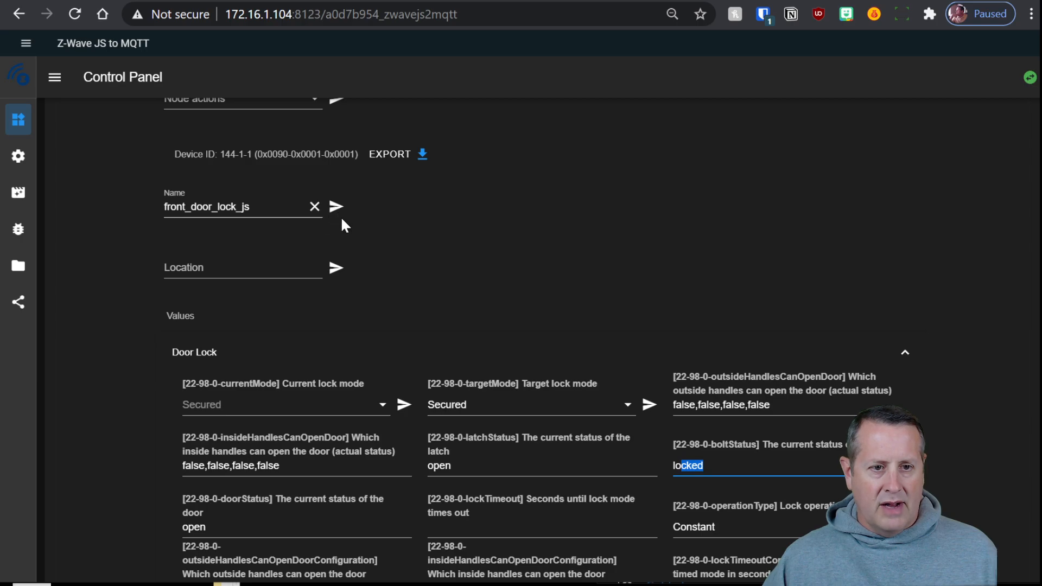
pyautogui.scroll(4, 380, 244)
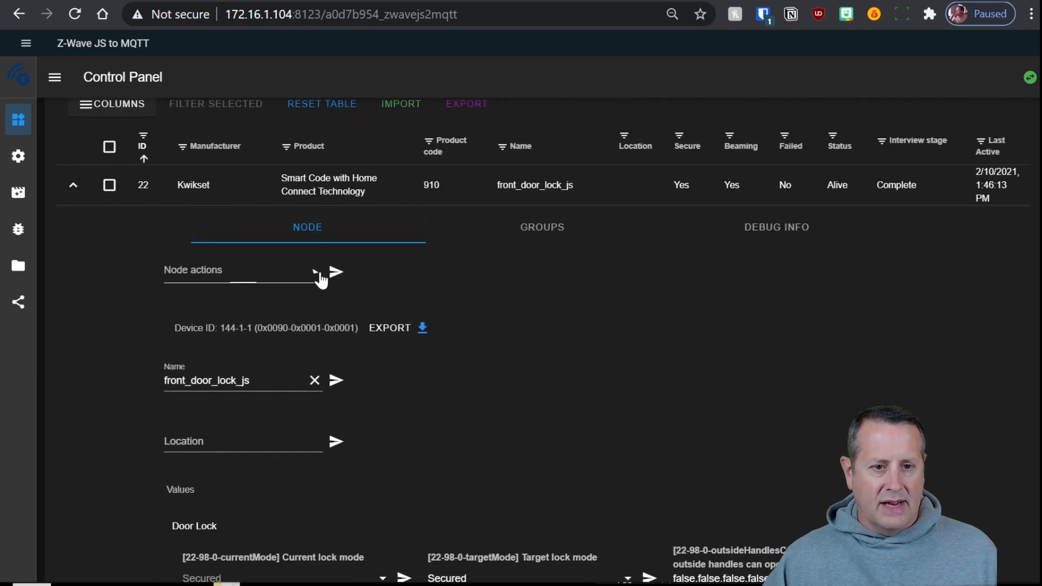
# Check the lock's Node actions list without choosing an action
pyautogui.click(316, 272)
pyautogui.click(838, 345)
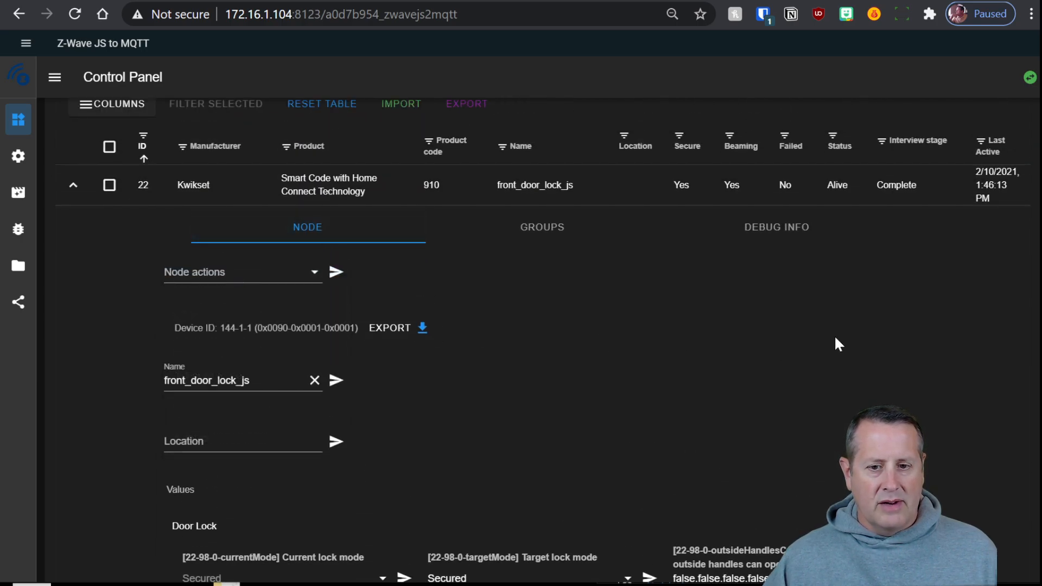
pyautogui.scroll(-3, 834, 339)
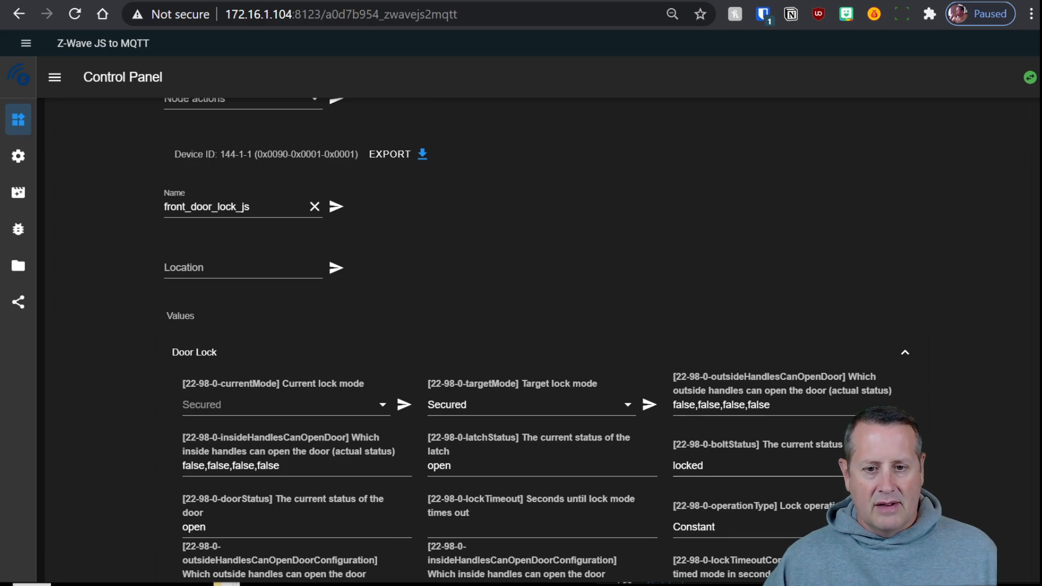
pyautogui.scroll(3, 699, 404)
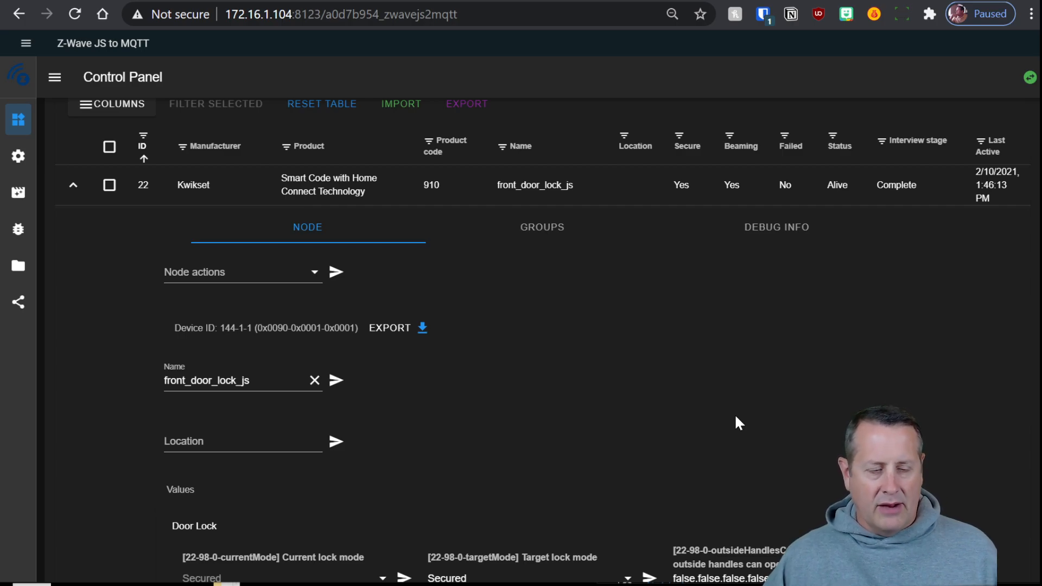
pyautogui.click(440, 0)
# Load the 172.16.1.104 Home Assistant dashboard and turn on the Study light
pyautogui.click(333, 407)
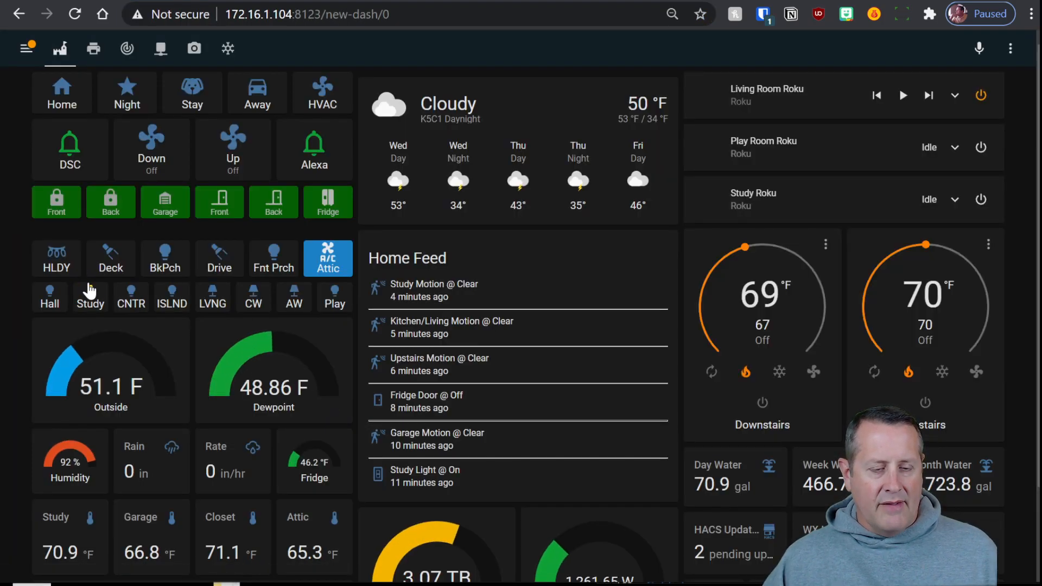
pyautogui.click(90, 291)
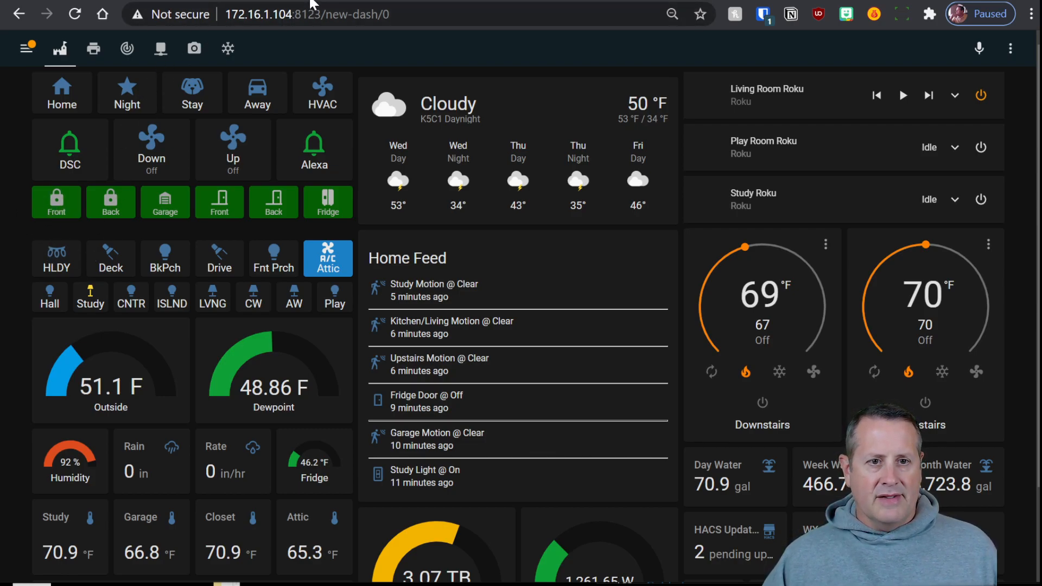
# Return to the Z-Wave JS control panel and collapse the front_door_lock_js node's details
pyautogui.click(309, 0)
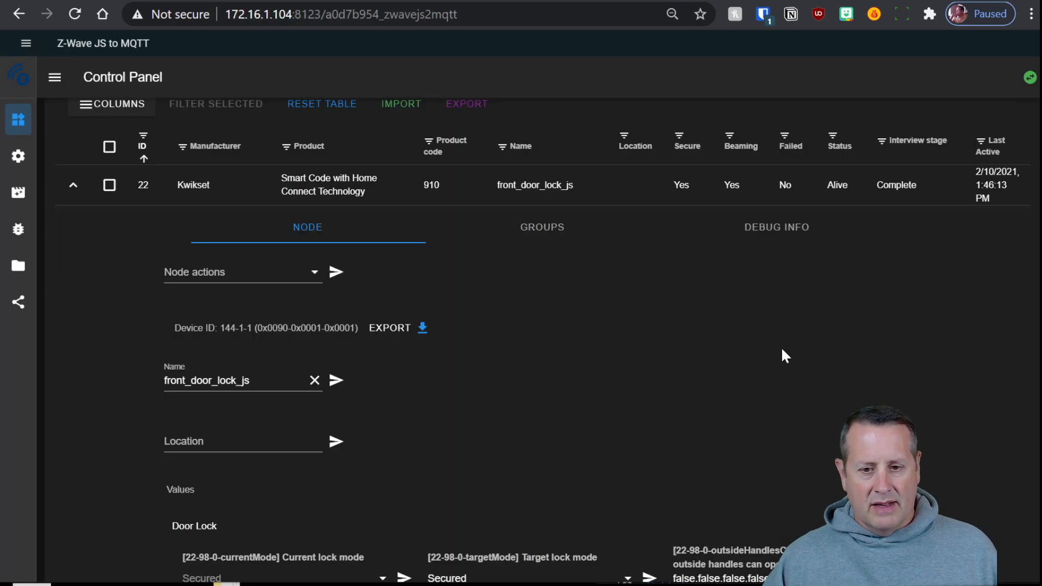
pyautogui.scroll(-6, 677, 376)
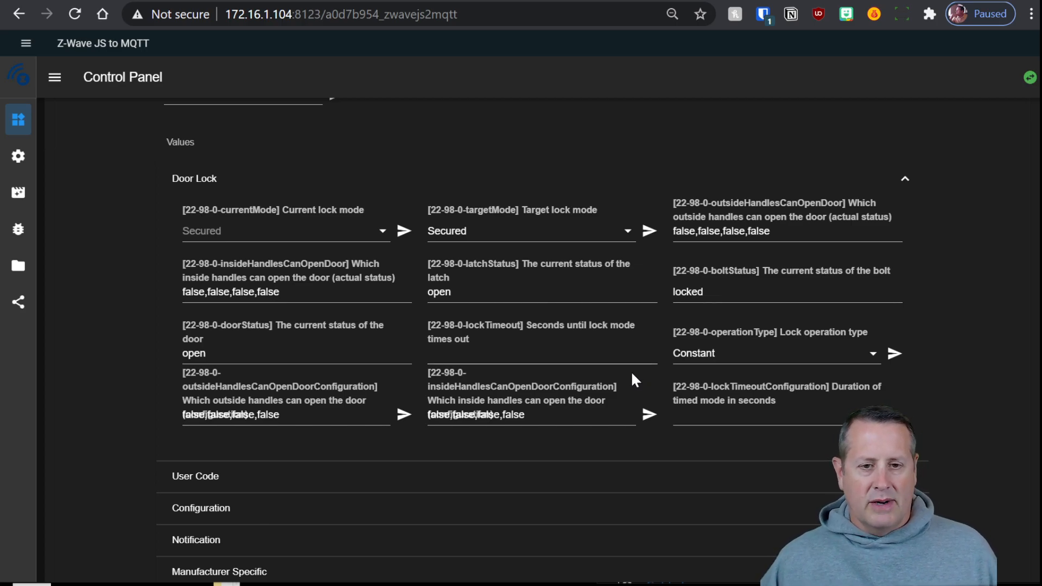
pyautogui.scroll(5, 630, 364)
pyautogui.scroll(5, 624, 358)
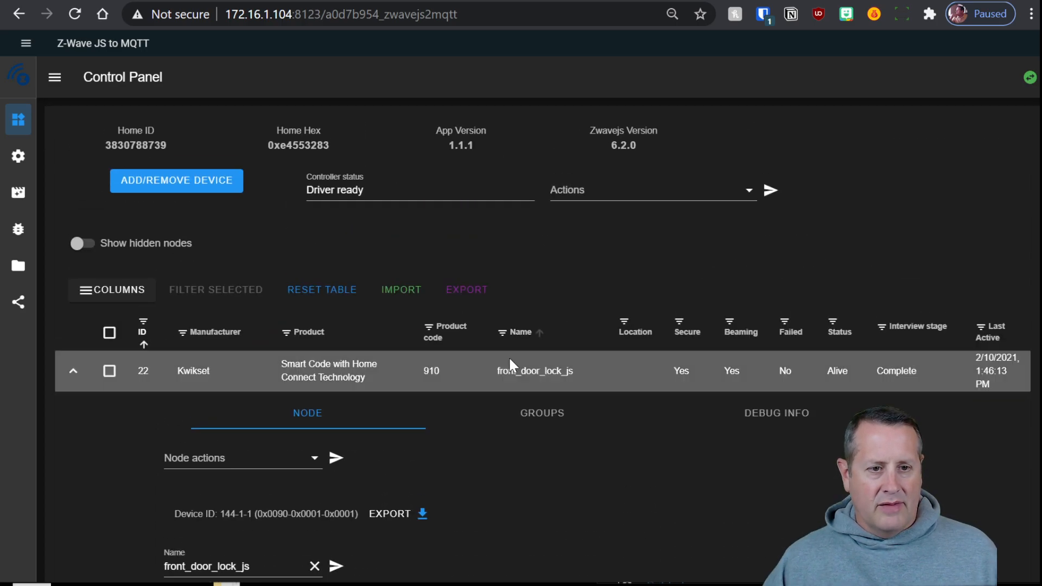
pyautogui.click(71, 374)
# Scroll through the full node table to review the listed devices
pyautogui.scroll(-4, 244, 388)
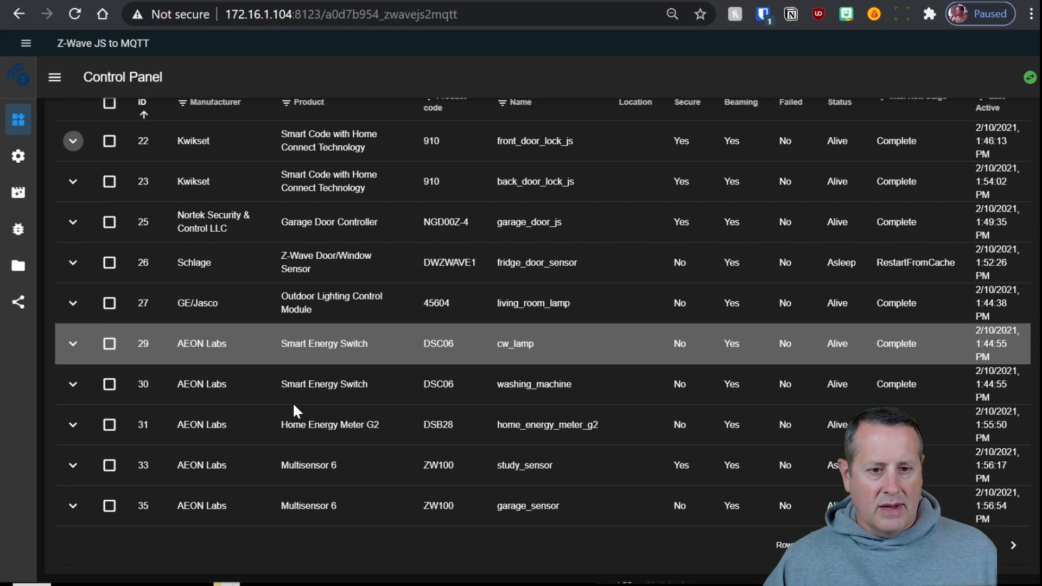
pyautogui.scroll(4, 613, 412)
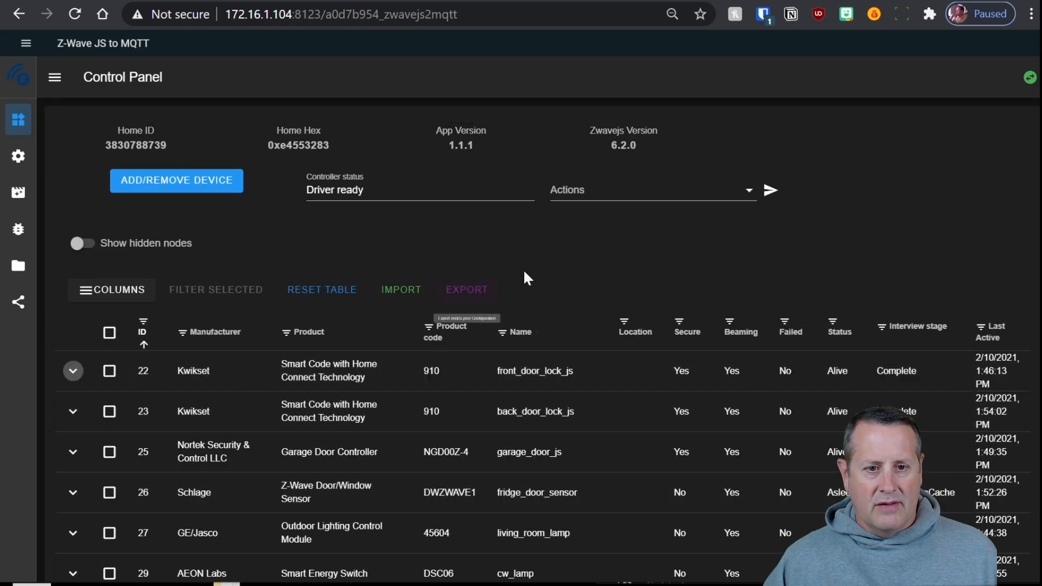
pyautogui.scroll(-4, 603, 272)
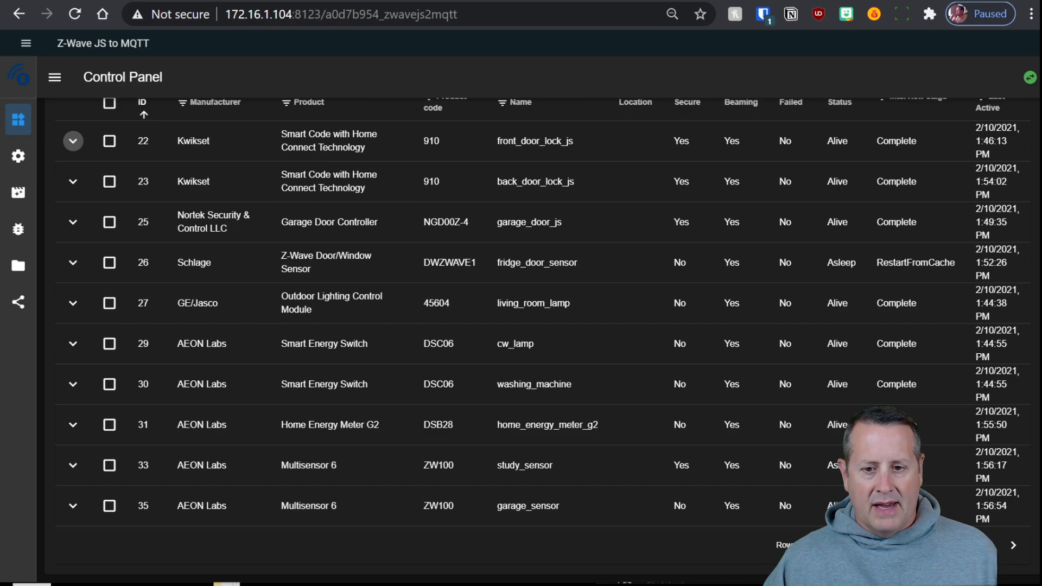
pyautogui.scroll(7, 659, 385)
pyautogui.scroll(-3, 655, 387)
pyautogui.scroll(-8, 653, 397)
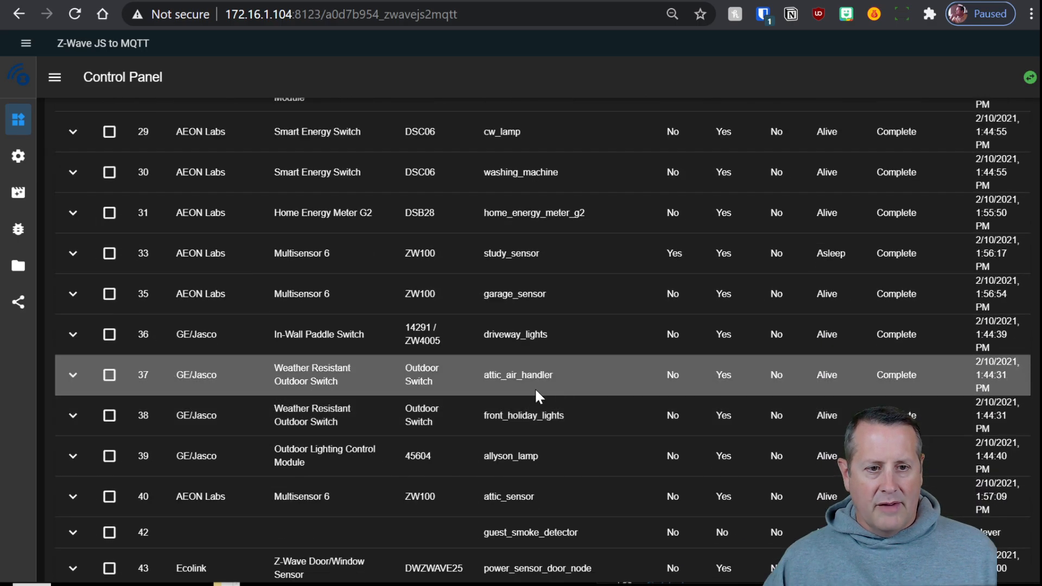
pyautogui.scroll(-2, 536, 386)
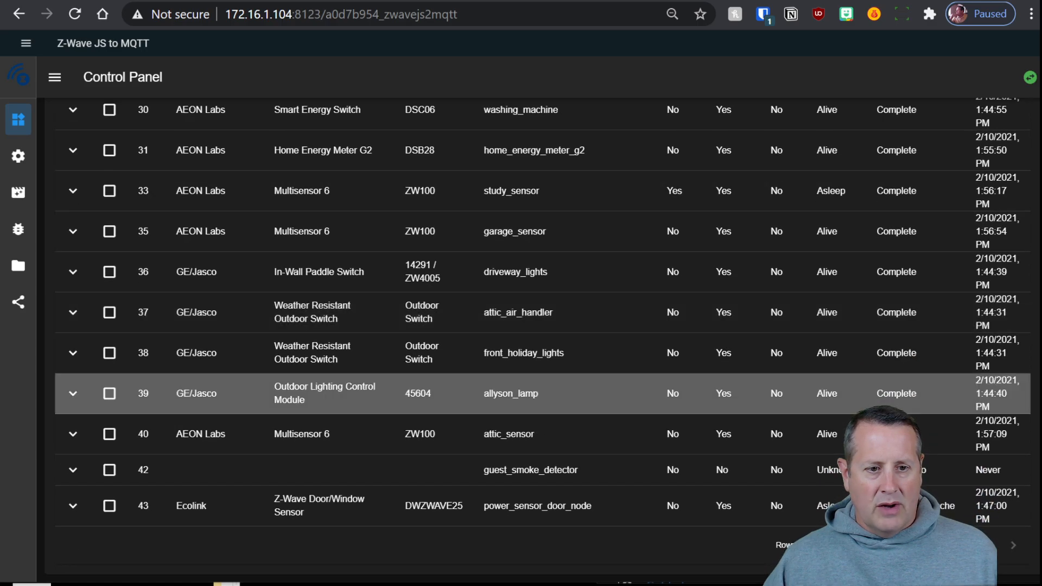
pyautogui.scroll(5, 559, 472)
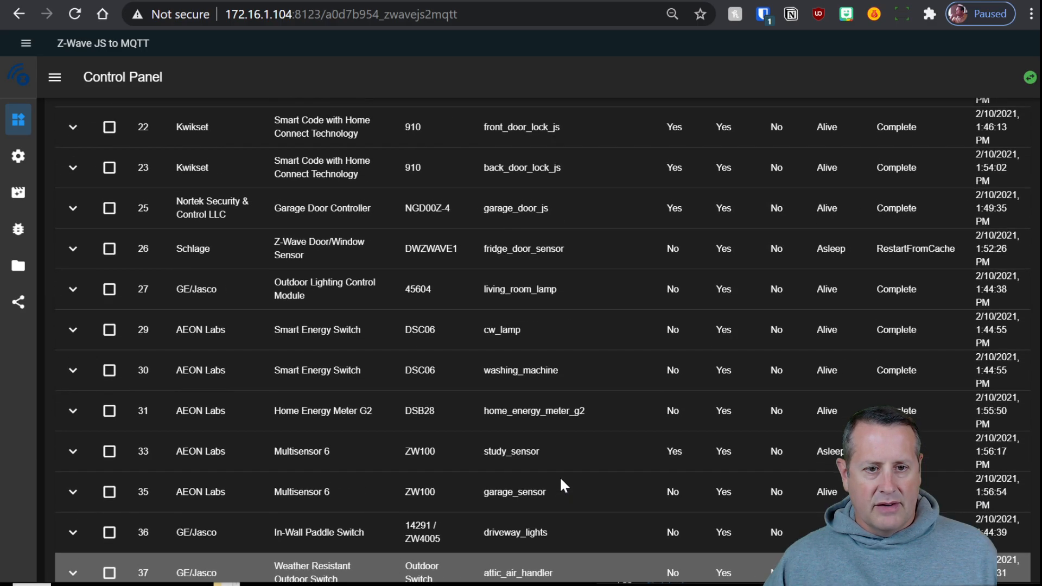
pyautogui.scroll(-5, 559, 476)
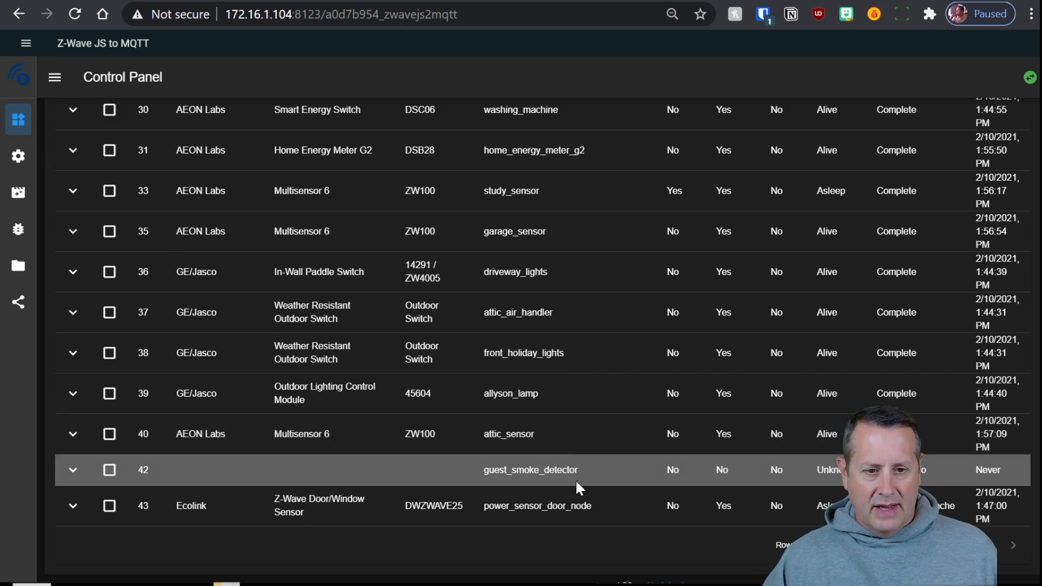
pyautogui.scroll(10, 545, 482)
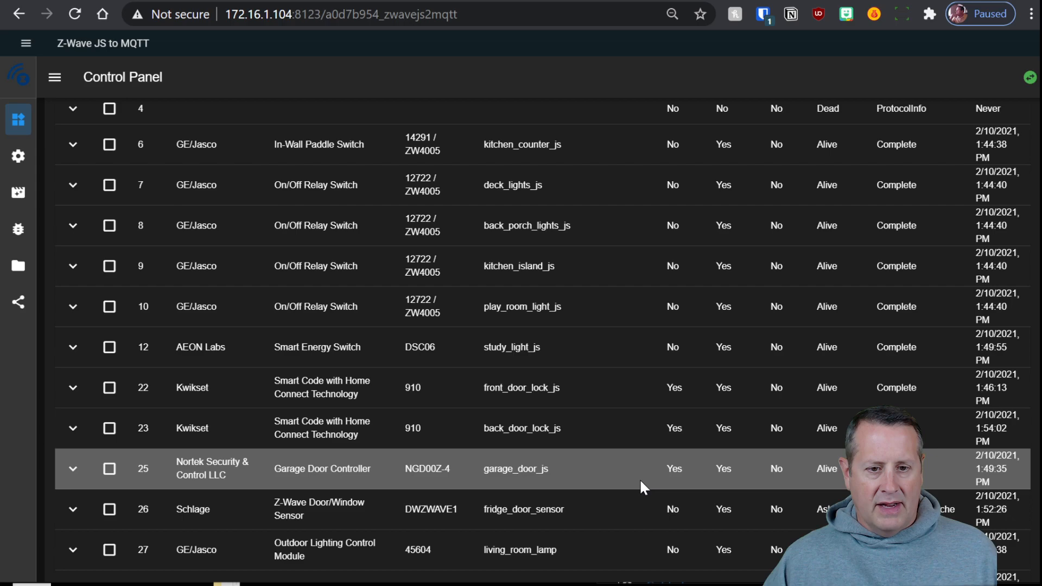
pyautogui.scroll(3, 639, 478)
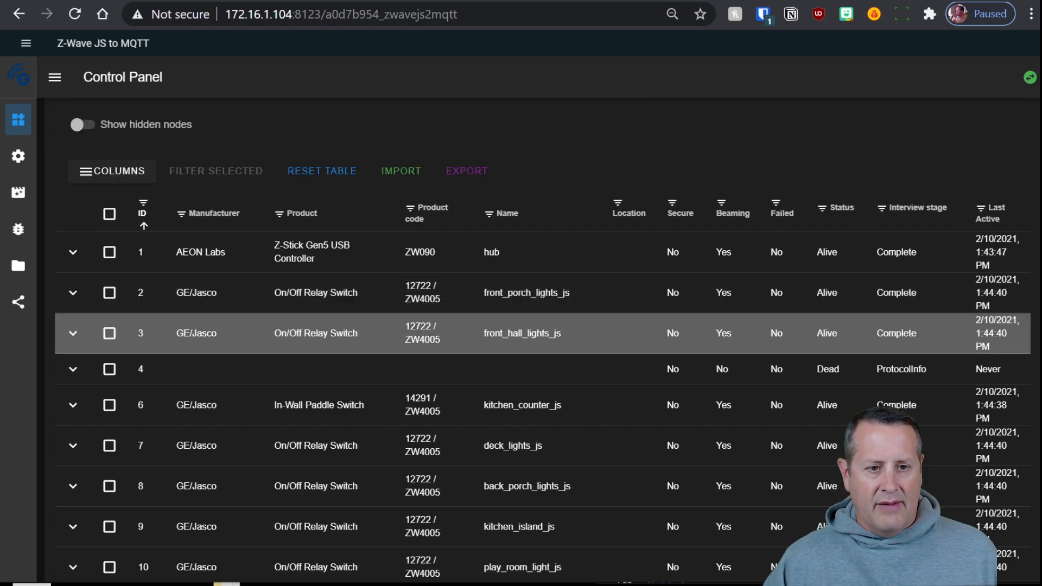
pyautogui.scroll(-3, 669, 361)
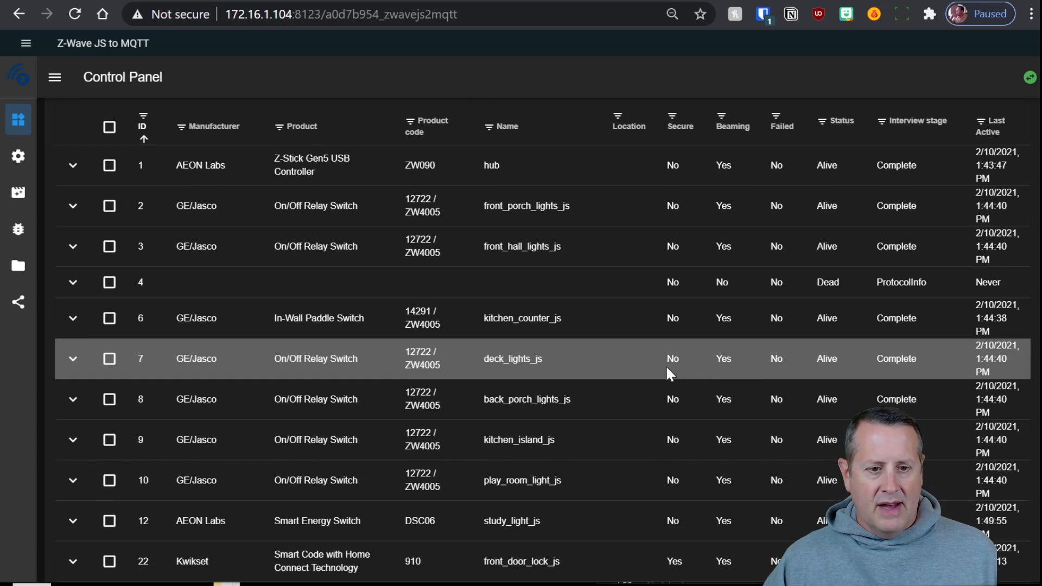
pyautogui.scroll(-2, 657, 378)
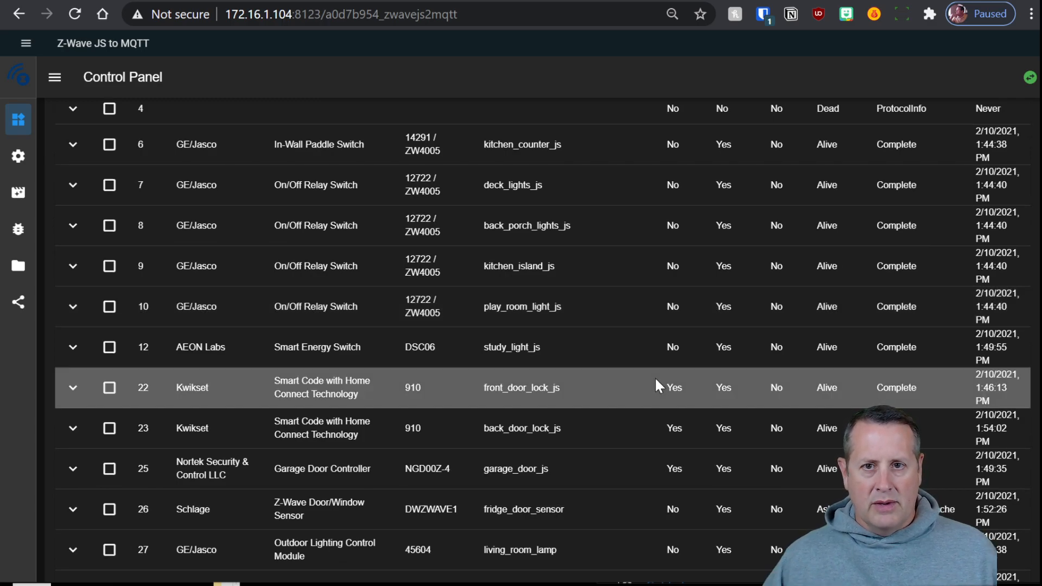
pyautogui.scroll(-3, 633, 409)
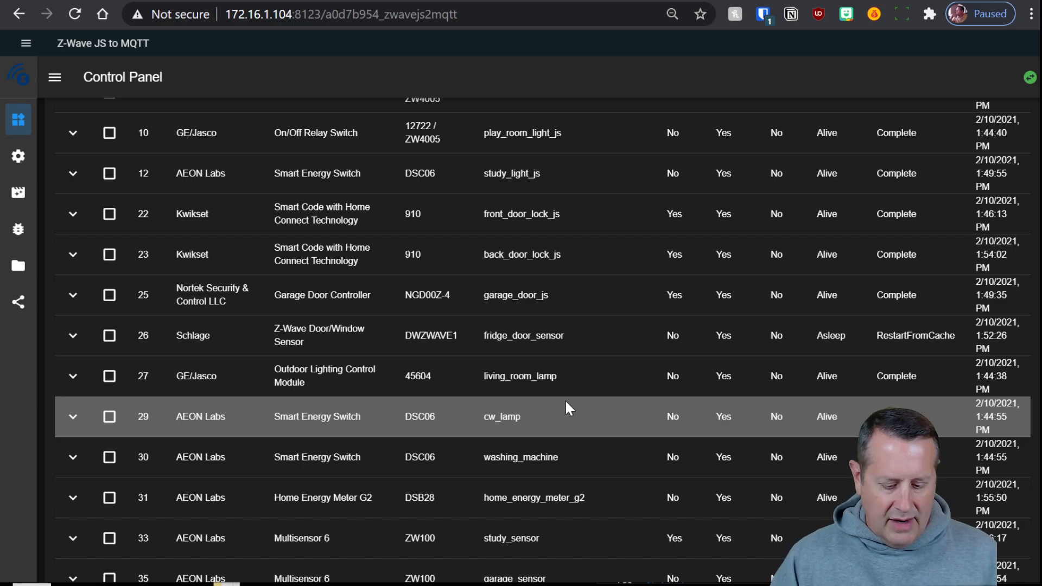
# Find study_sensor (node 33, Multisensor 6), expand its details and scroll to its Values list
pyautogui.hotkey('ctrl', 'f')
pyautogui.write('study')
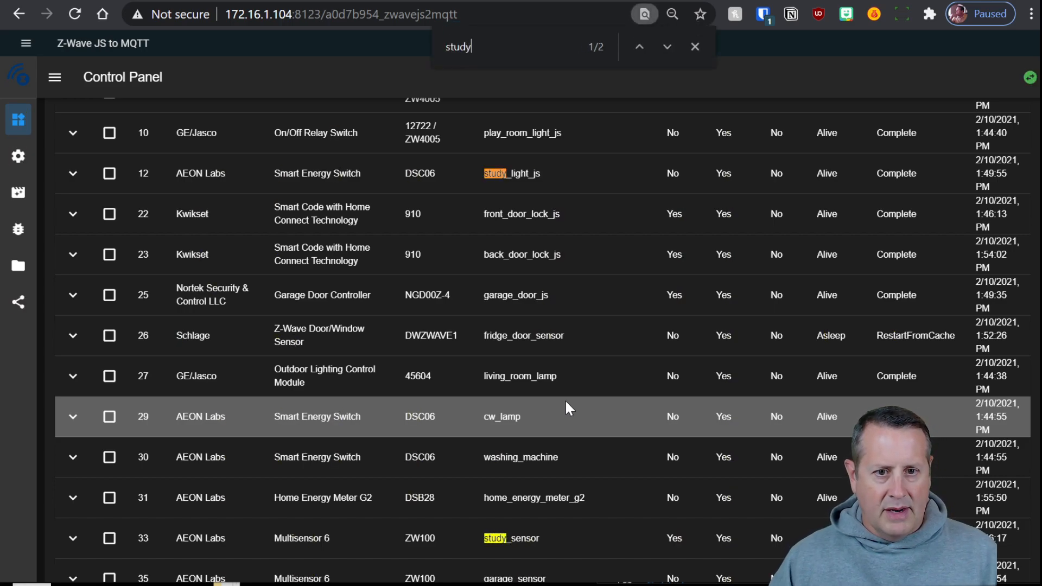
pyautogui.scroll(-2, 532, 424)
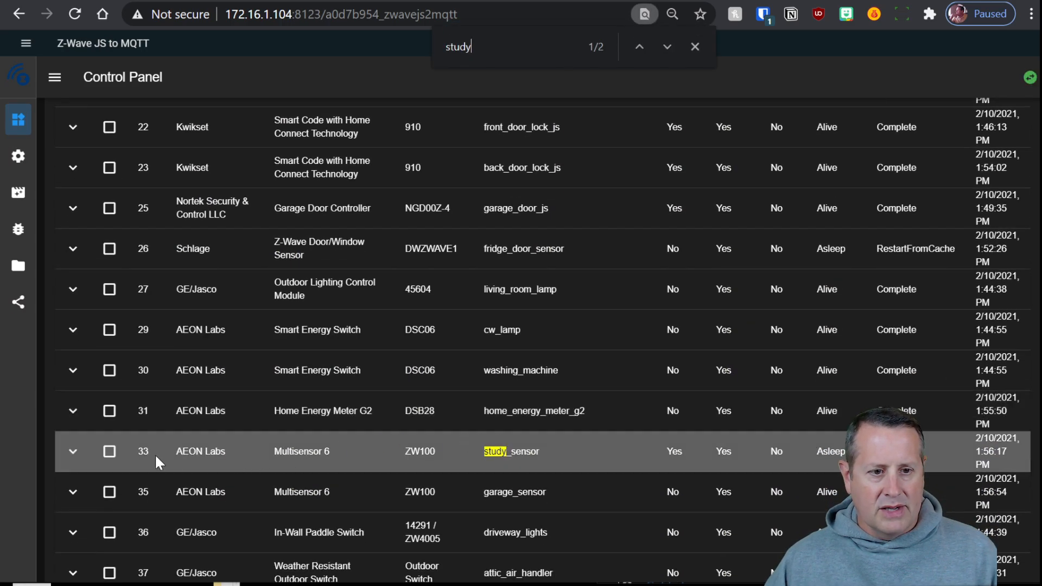
pyautogui.click(73, 451)
pyautogui.scroll(-4, 679, 435)
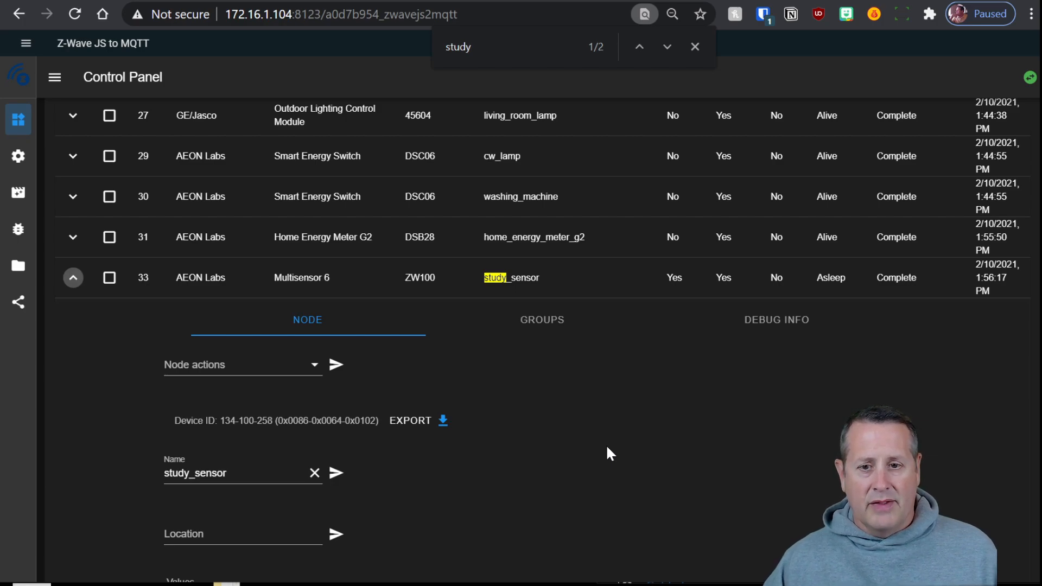
pyautogui.scroll(-6, 604, 441)
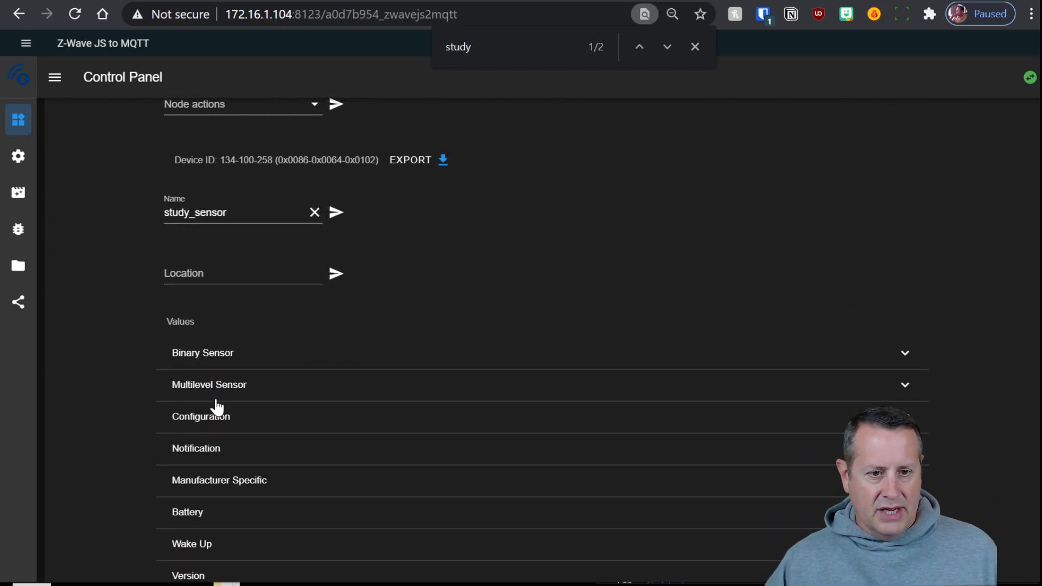
pyautogui.scroll(-2, 217, 407)
# In study_sensor's Configuration, set Motion Sensor reset timeout to 10 and send it to the device
pyautogui.click(247, 341)
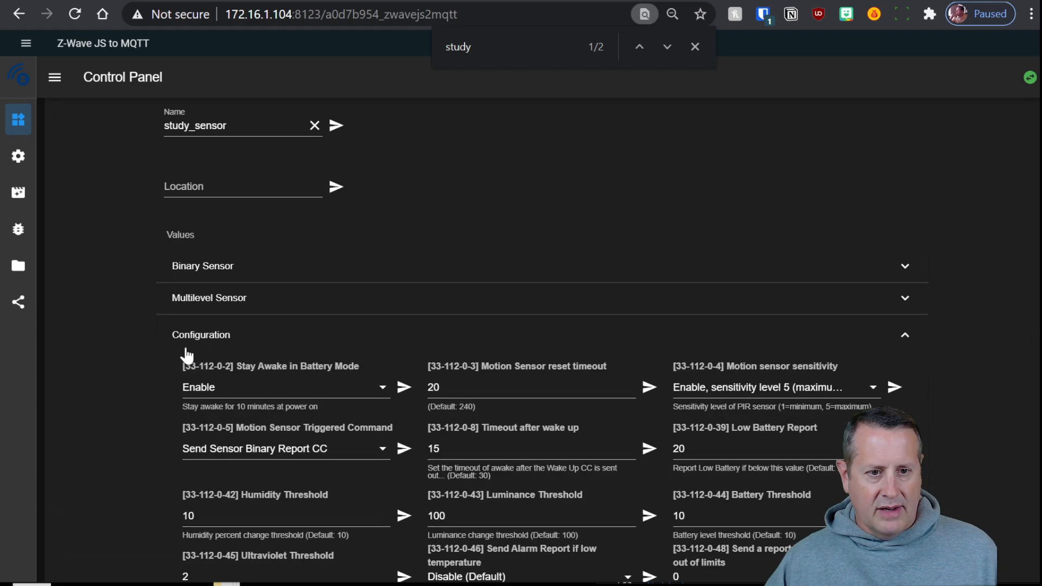
pyautogui.scroll(-4, 137, 443)
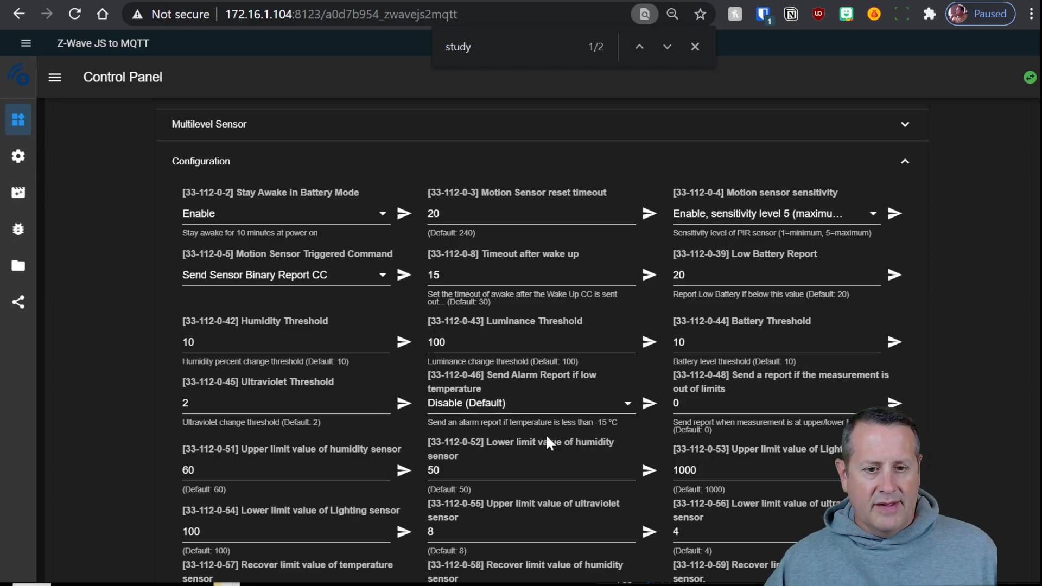
pyautogui.scroll(-2, 549, 438)
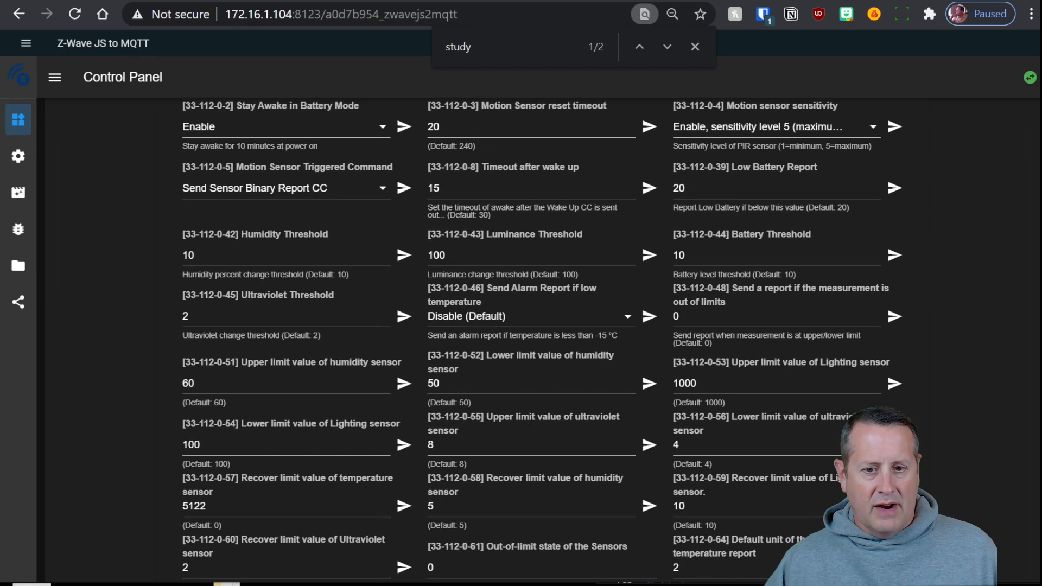
pyautogui.scroll(2, 417, 461)
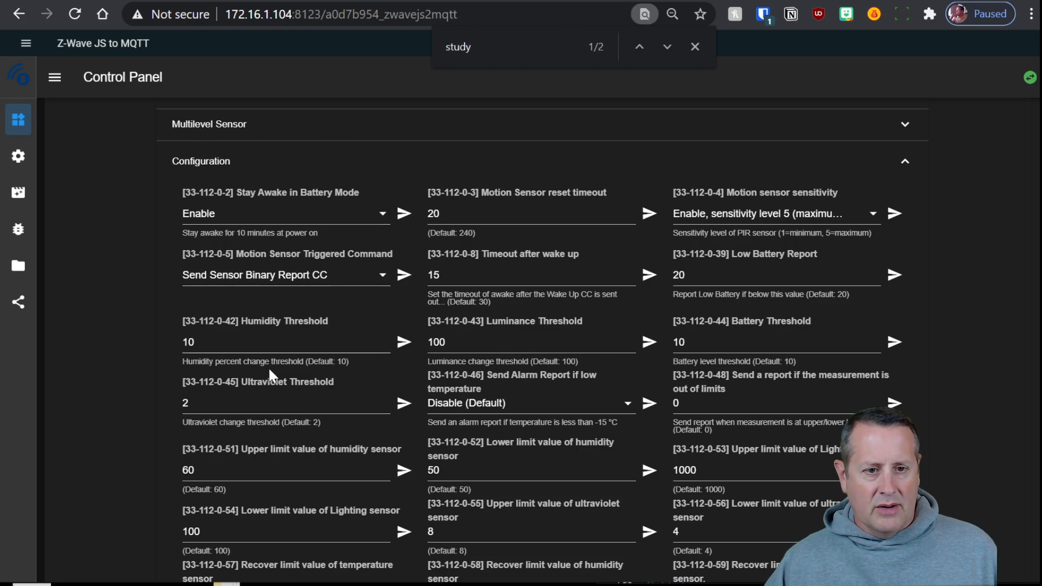
pyautogui.doubleClick(433, 213)
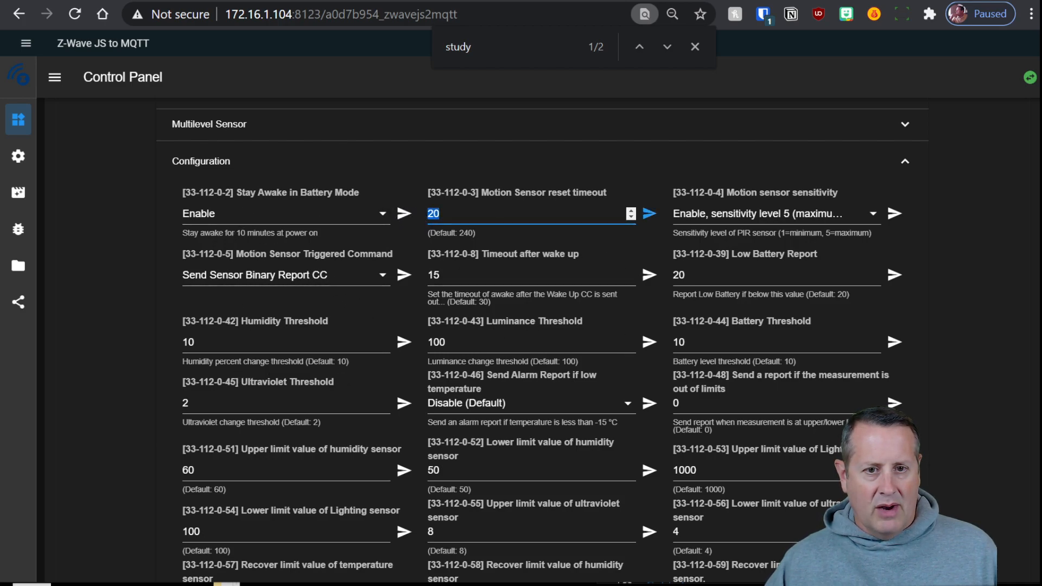
pyautogui.write('10')
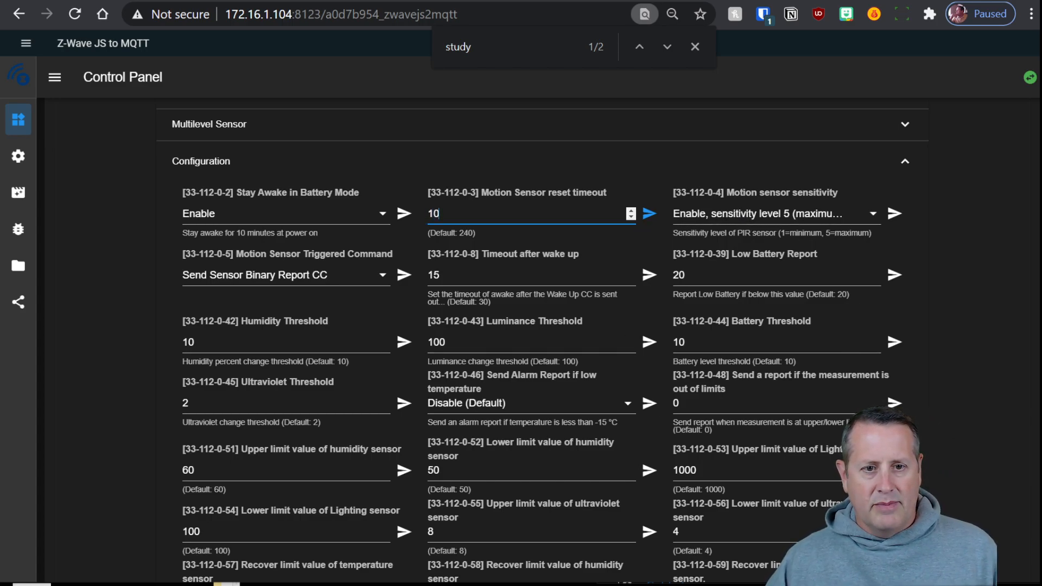
pyautogui.click(649, 214)
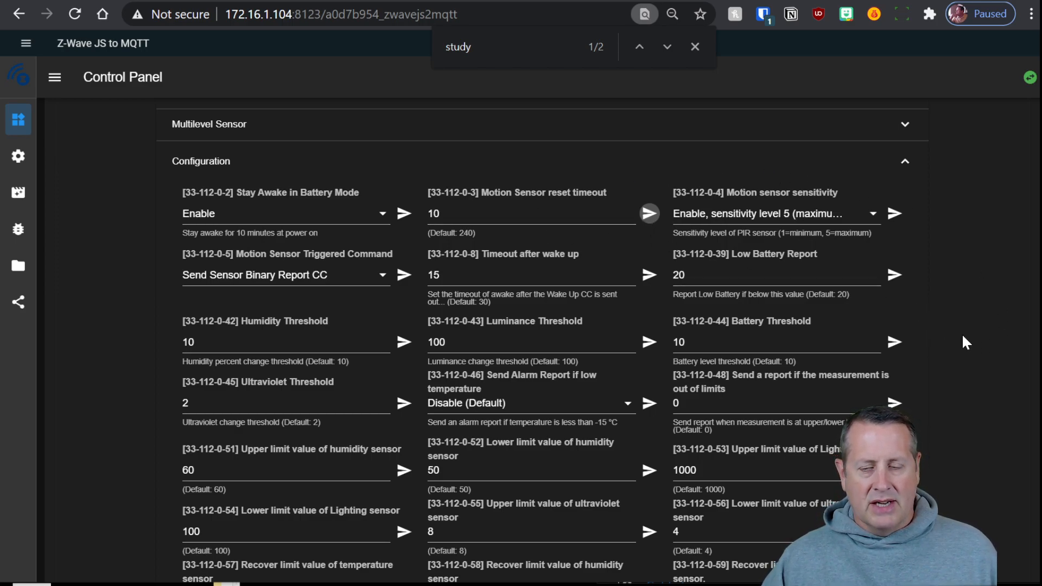
pyautogui.scroll(3, 727, 428)
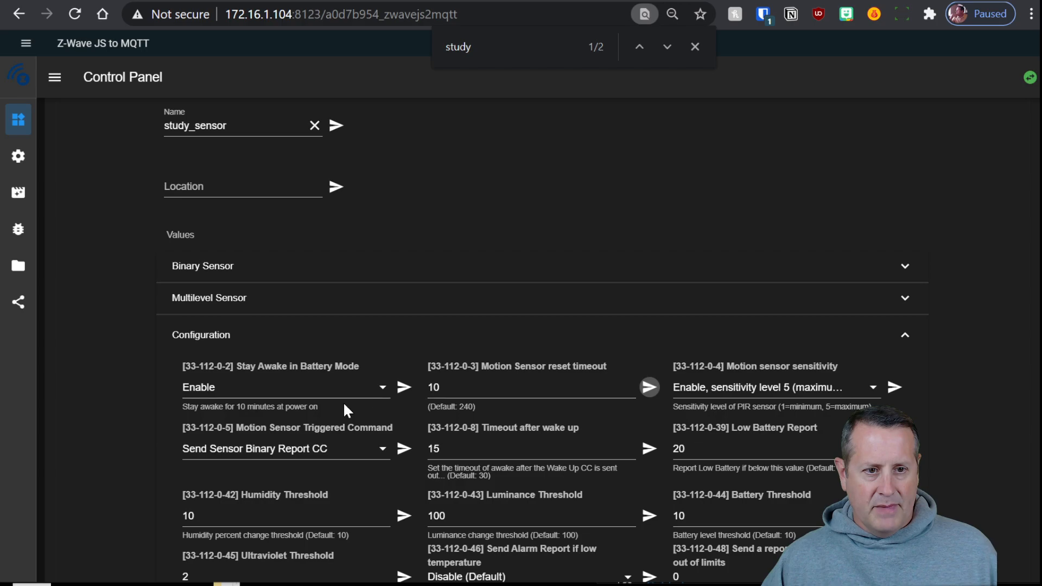
pyautogui.scroll(6, 350, 406)
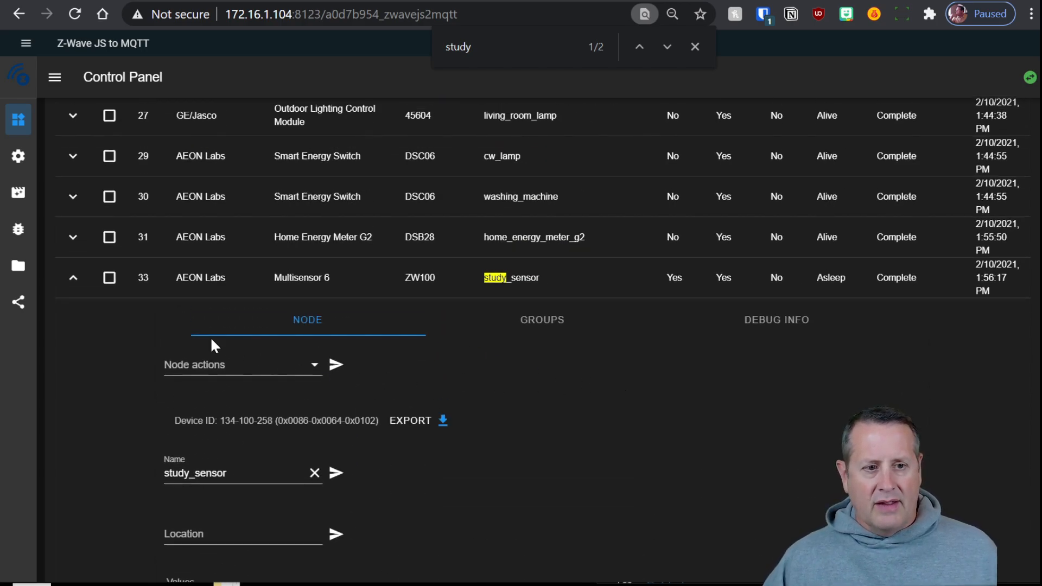
# Collapse the study_sensor node's details in the node table
pyautogui.click(73, 277)
pyautogui.scroll(-1, 434, 418)
pyautogui.scroll(15, 444, 454)
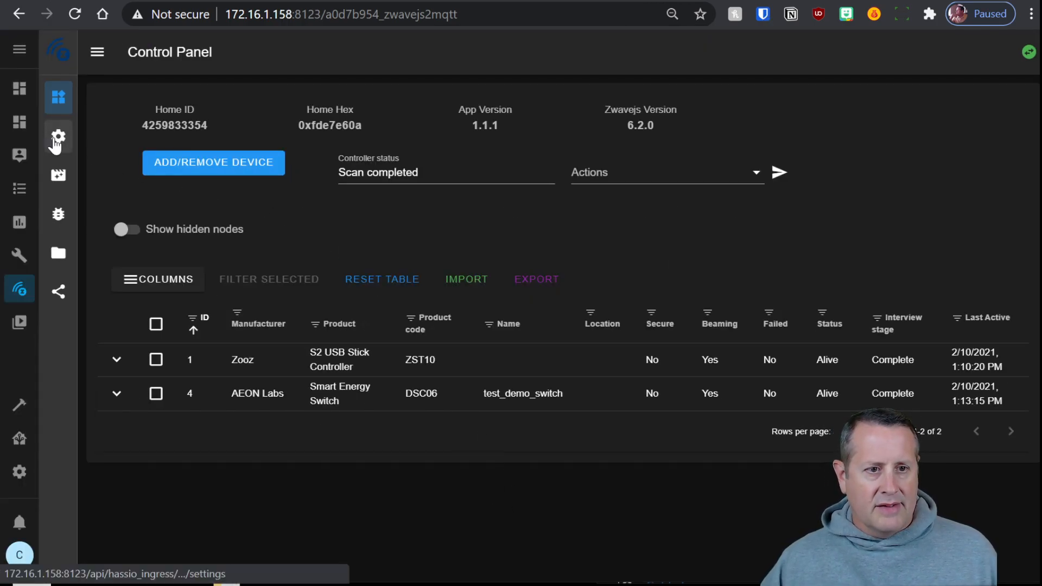
# Turn off Disable MQTT Gateway in Settings, save, and reload the page
pyautogui.click(56, 140)
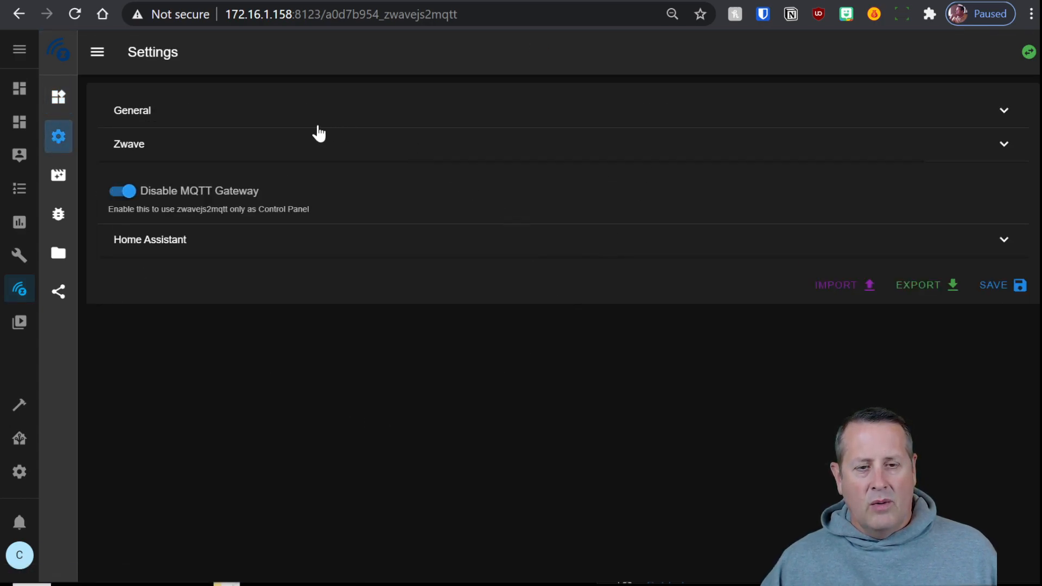
pyautogui.click(127, 194)
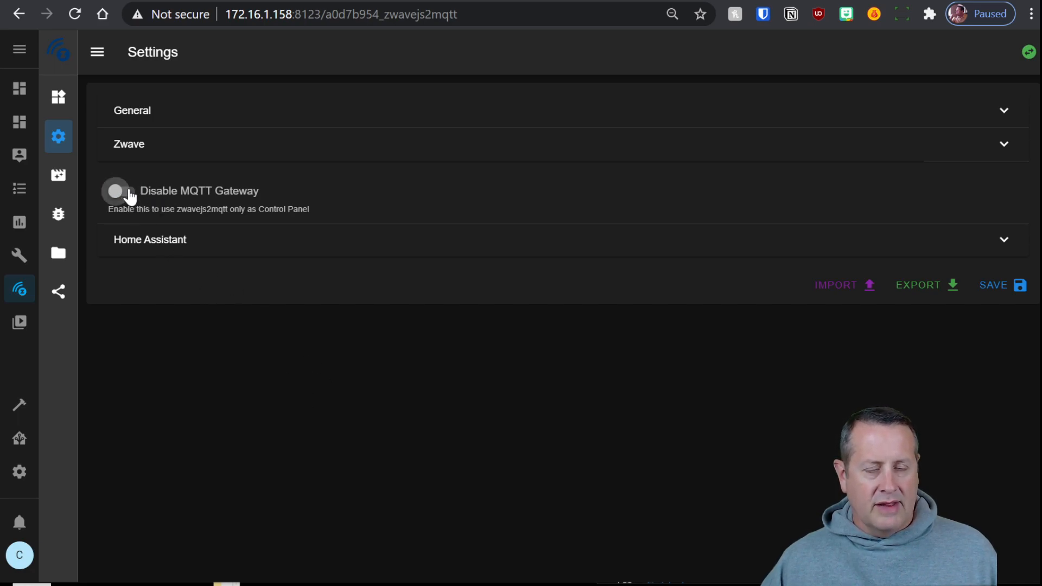
pyautogui.click(988, 293)
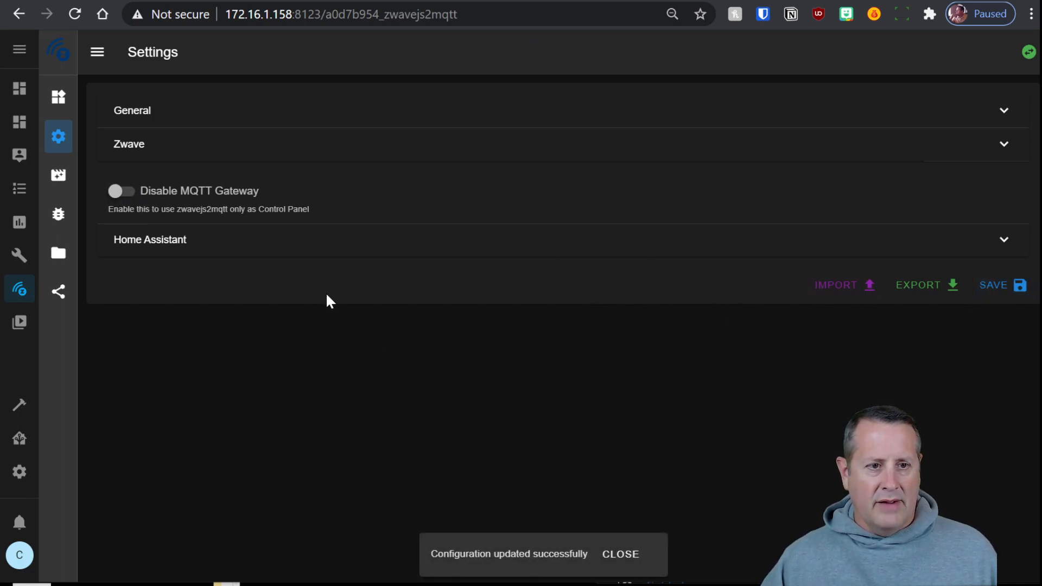
pyautogui.click(78, 19)
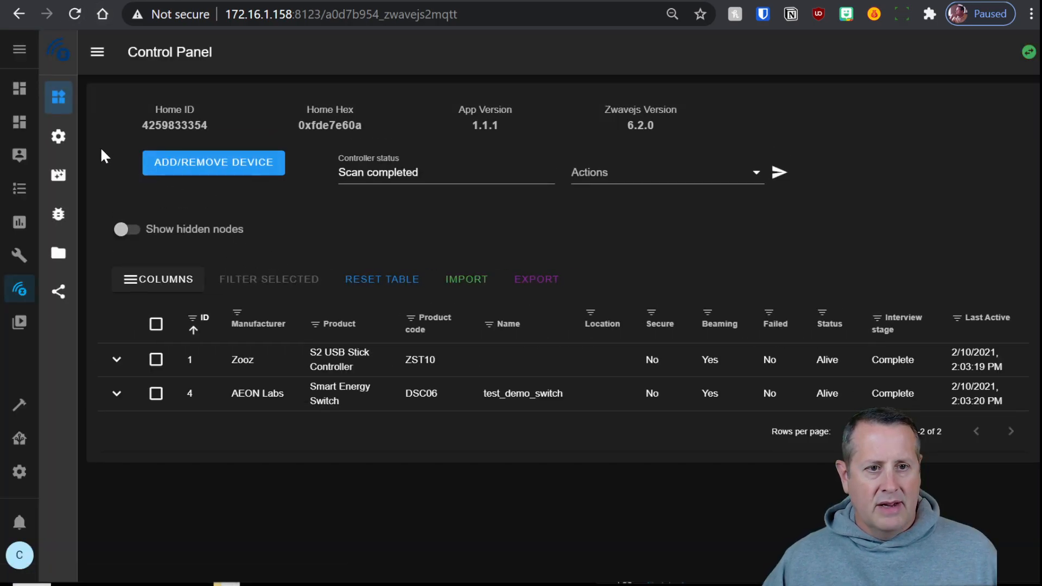
# Open Settings and expand the Mqtt broker and Gateway topic sections for review
pyautogui.click(58, 136)
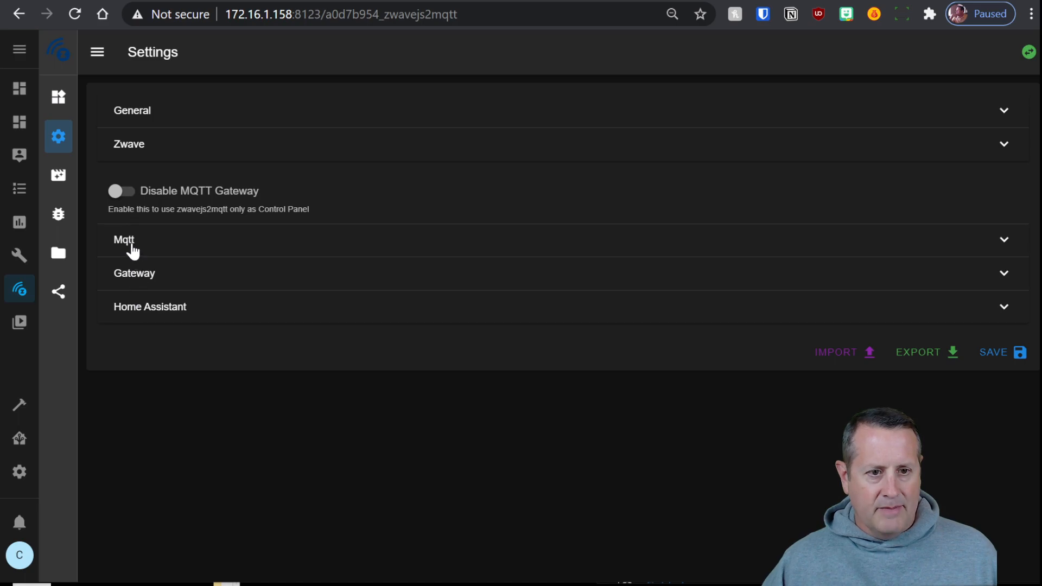
pyautogui.click(133, 248)
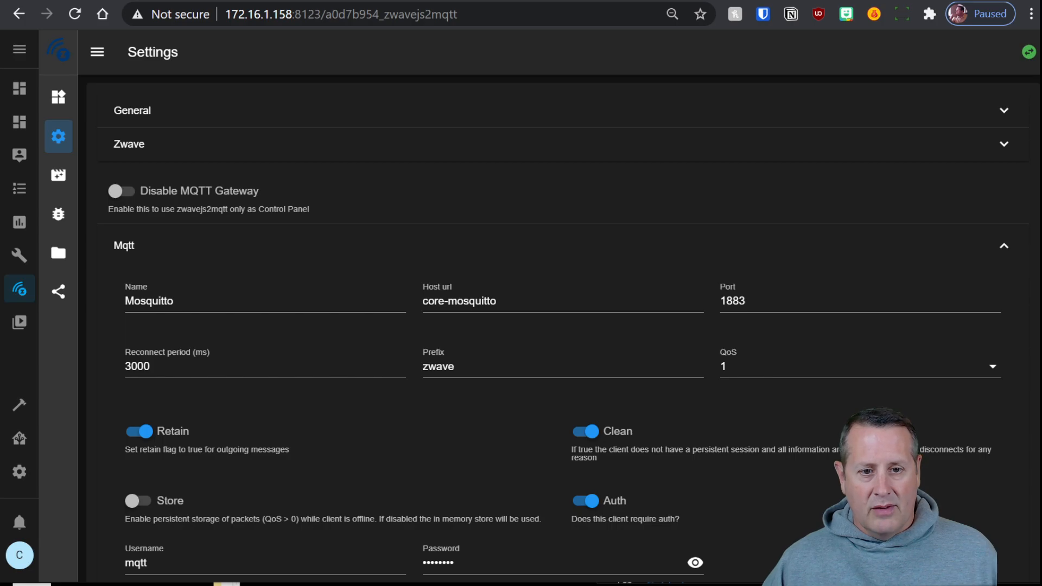
pyautogui.scroll(-3, 424, 412)
pyautogui.click(234, 470)
pyautogui.scroll(-6, 383, 383)
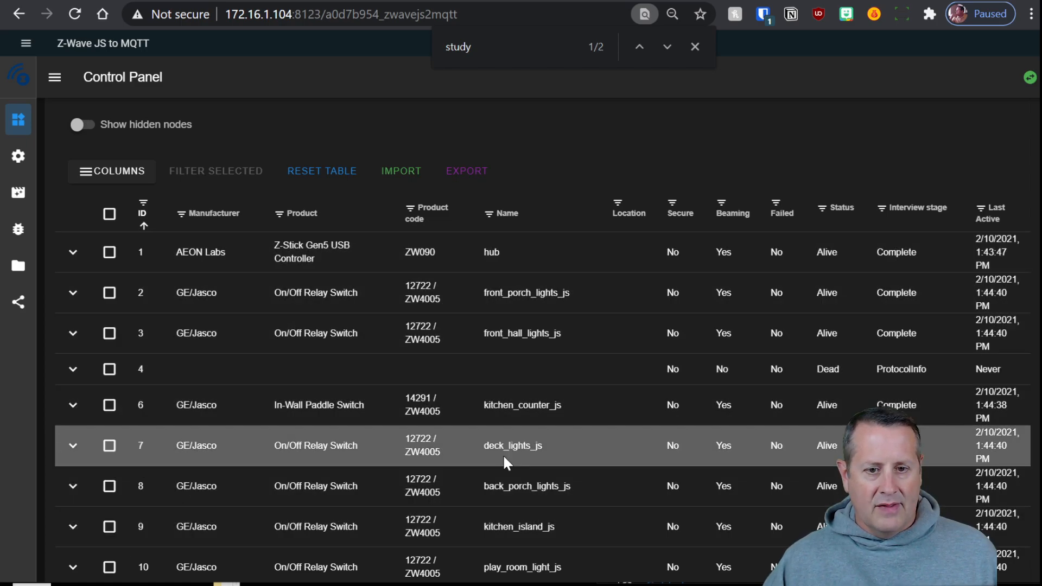
pyautogui.scroll(-5, 532, 423)
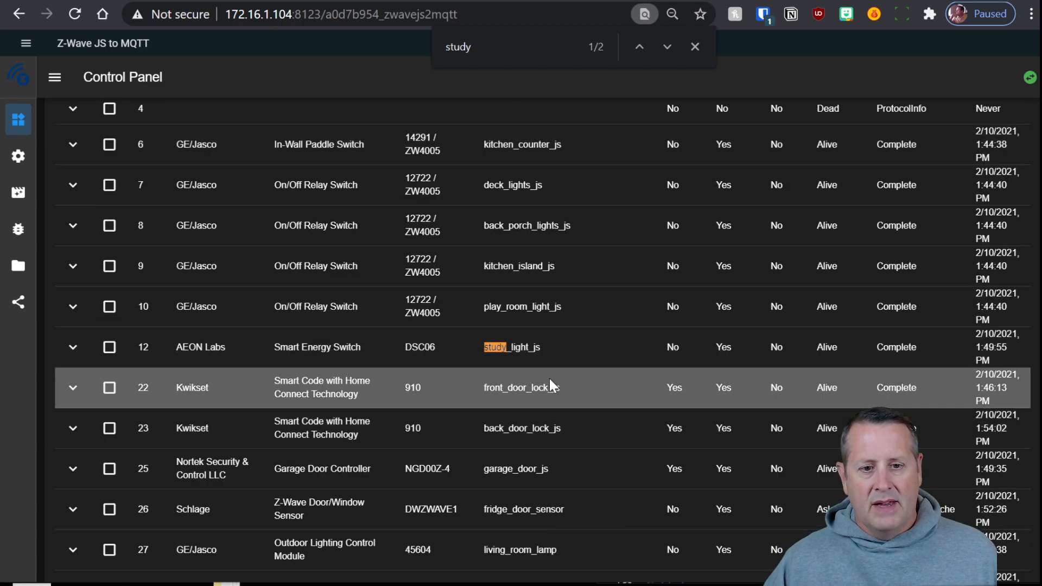
pyautogui.scroll(3, 542, 372)
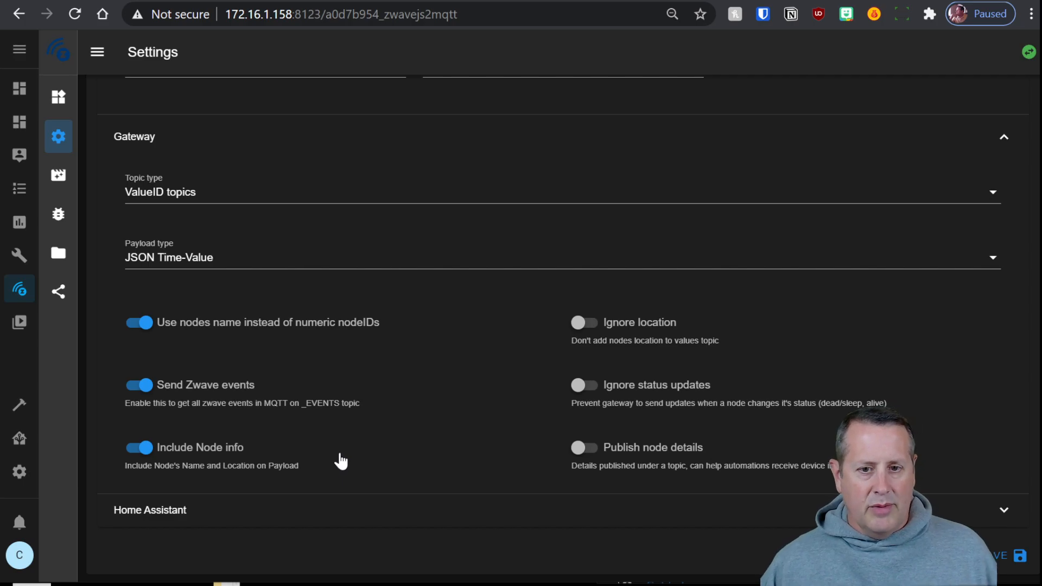
pyautogui.scroll(6, 426, 424)
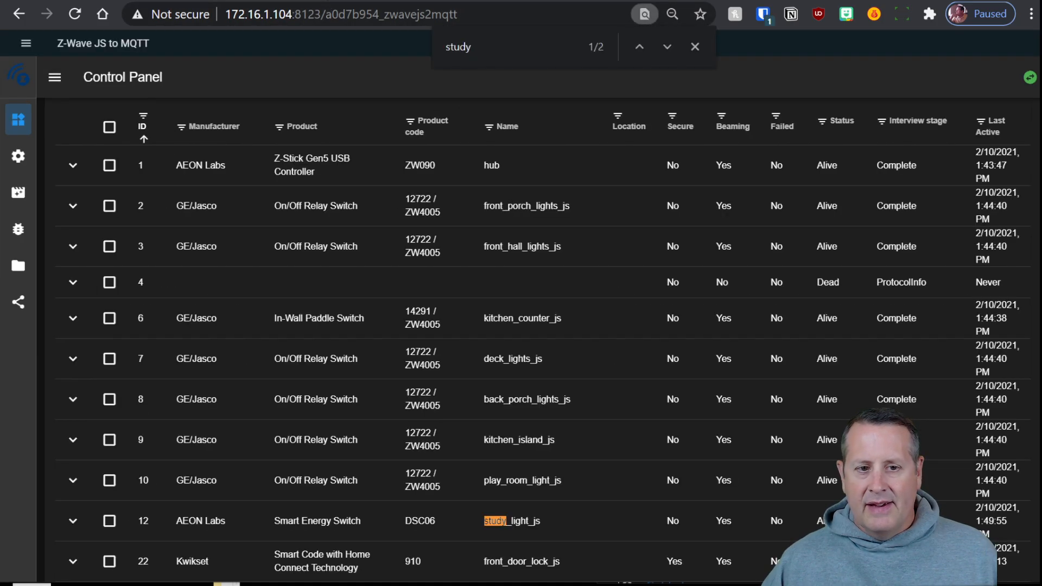
pyautogui.scroll(-3, 337, 342)
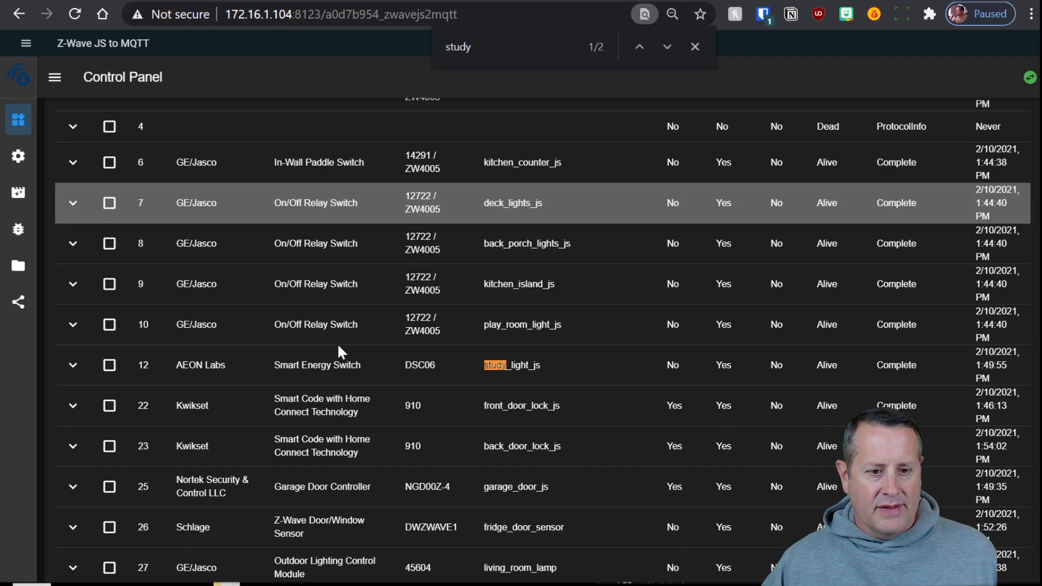
# Expand the Garage Door Controller node and show its Barrier Operator values
pyautogui.click(71, 470)
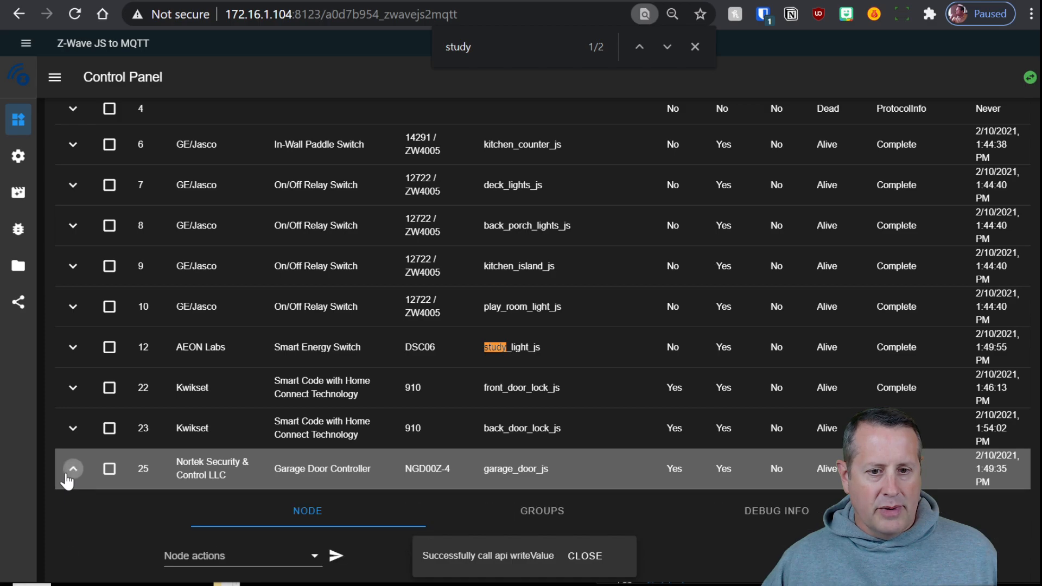
pyautogui.scroll(-3, 564, 566)
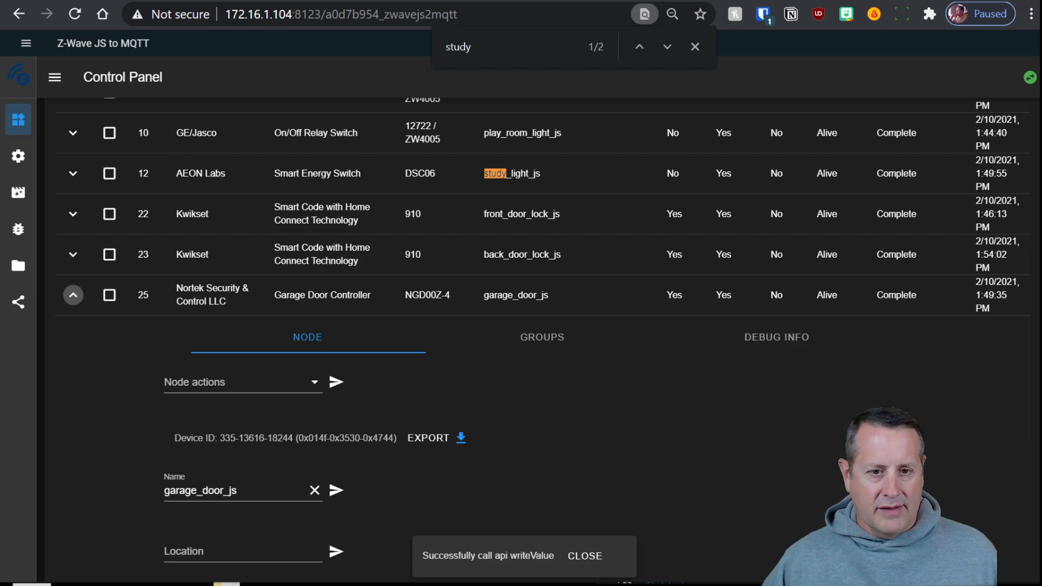
pyautogui.scroll(-2, 518, 377)
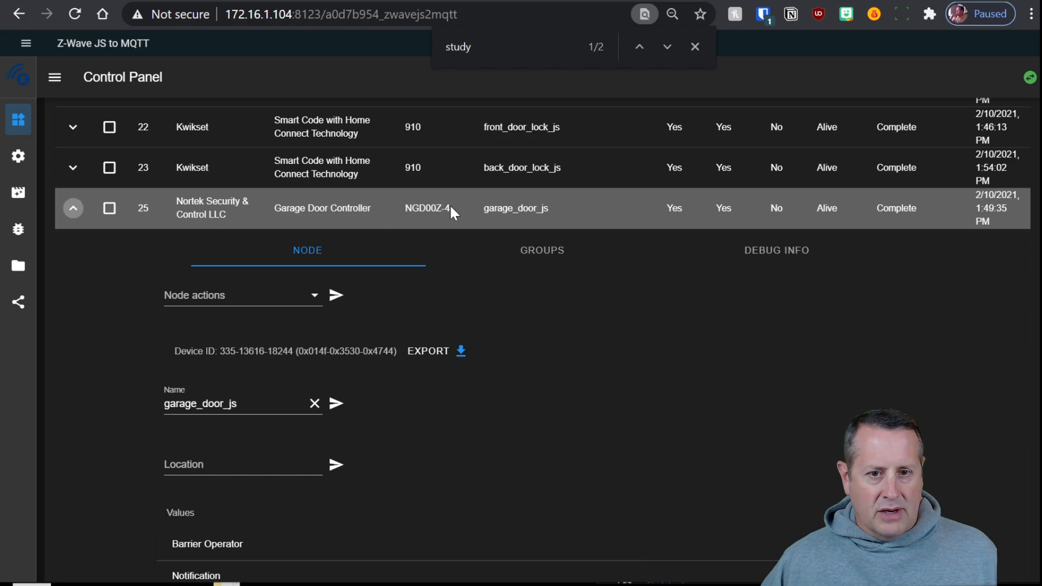
pyautogui.scroll(-5, 560, 372)
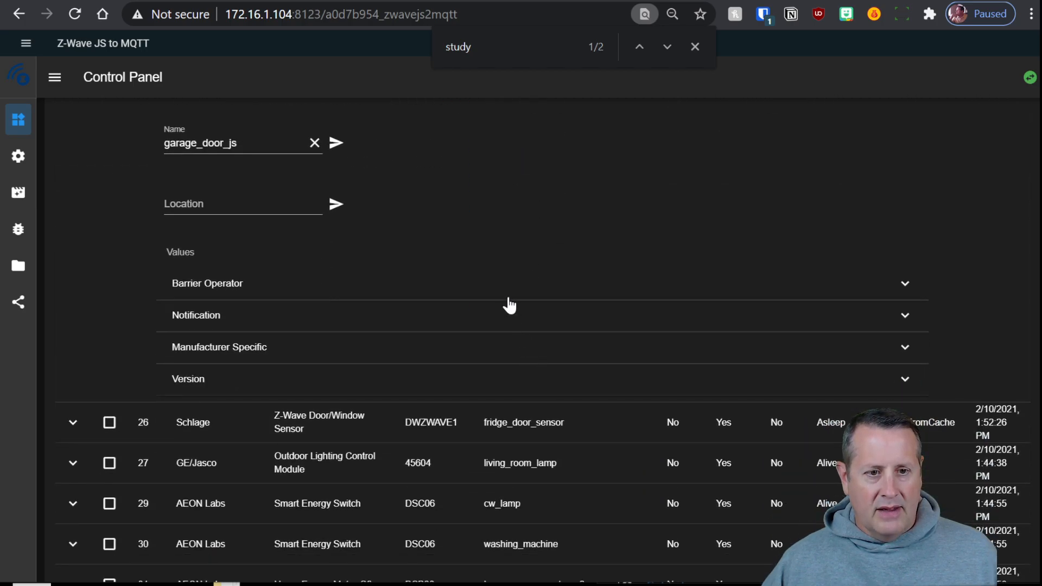
pyautogui.click(463, 293)
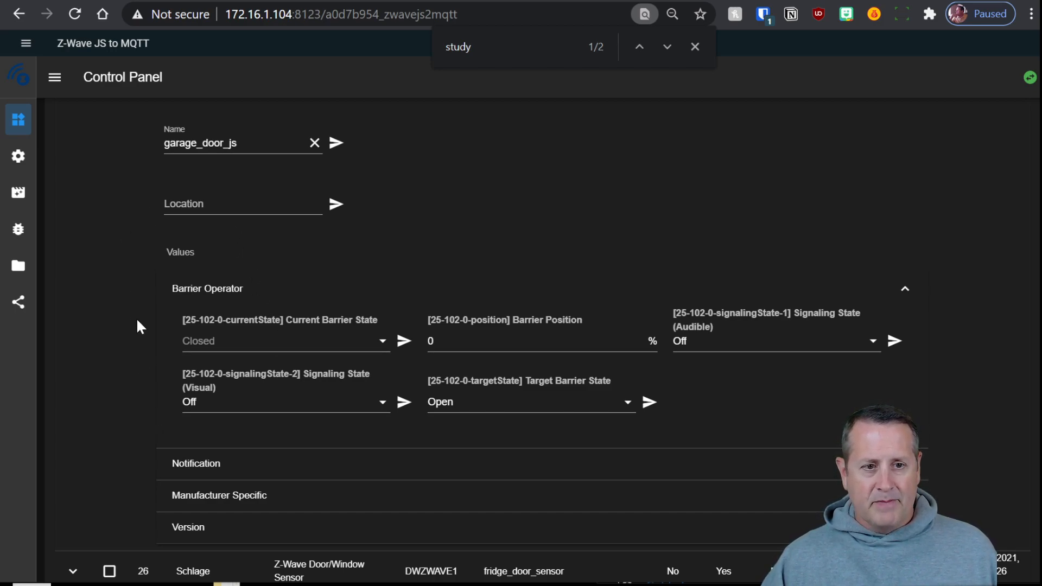
# Collapse the garage door controller's details and open the add-on's Settings page
pyautogui.scroll(2, 152, 293)
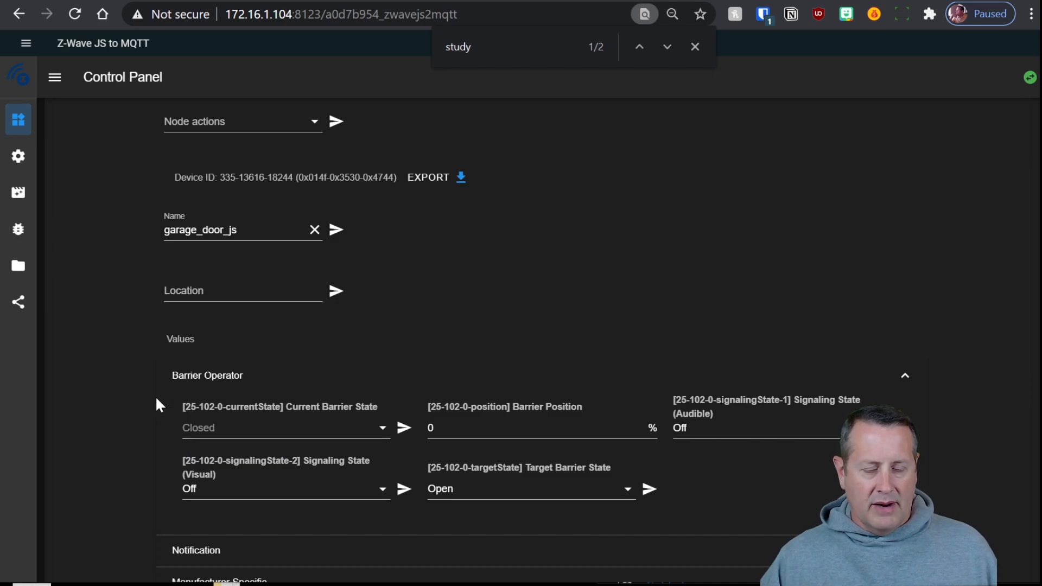
pyautogui.scroll(-2, 156, 400)
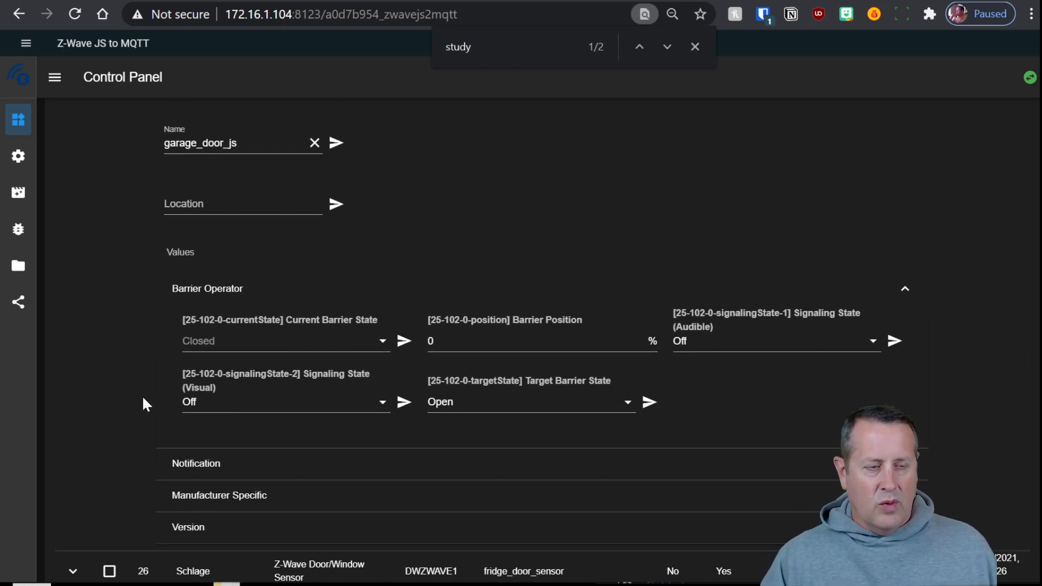
pyautogui.scroll(-1, 149, 415)
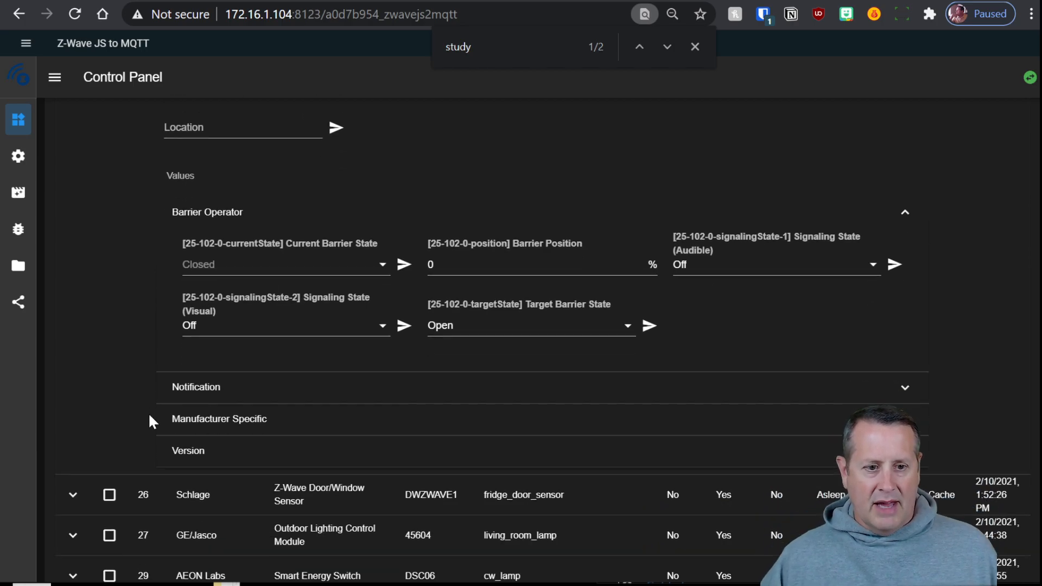
pyautogui.scroll(-2, 151, 413)
pyautogui.scroll(6, 161, 405)
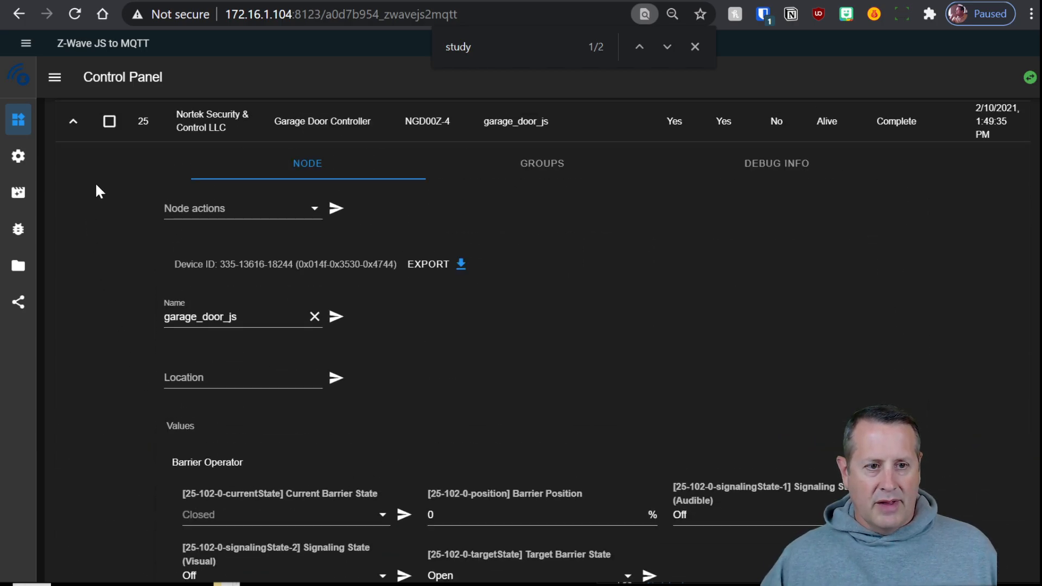
pyautogui.click(73, 121)
pyautogui.click(18, 159)
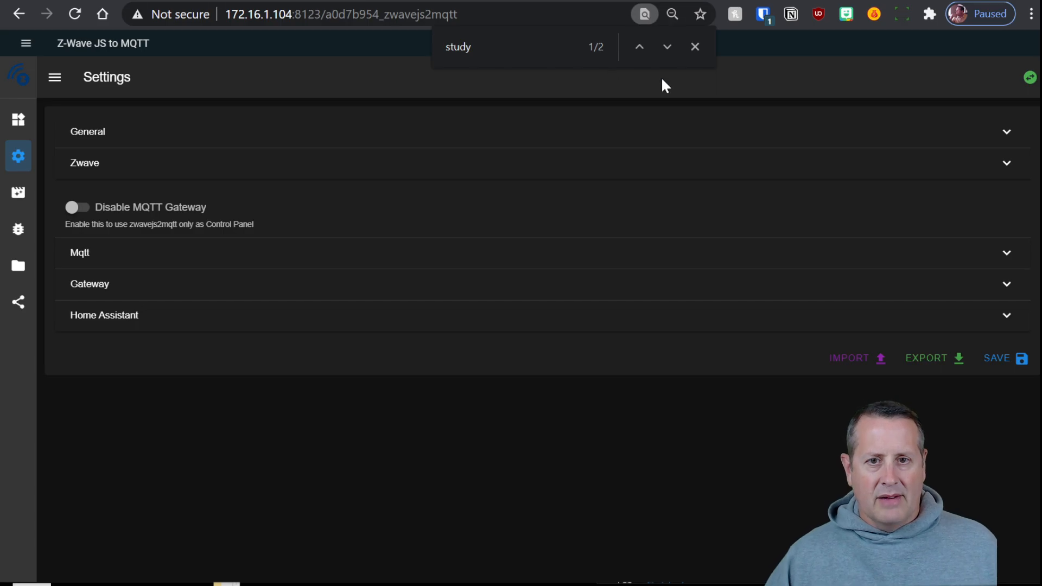
# Go to the Z-Wave JS docs tab and scroll past Services and Events to the limitations
pyautogui.hotkey('ctrl', 'Tab')
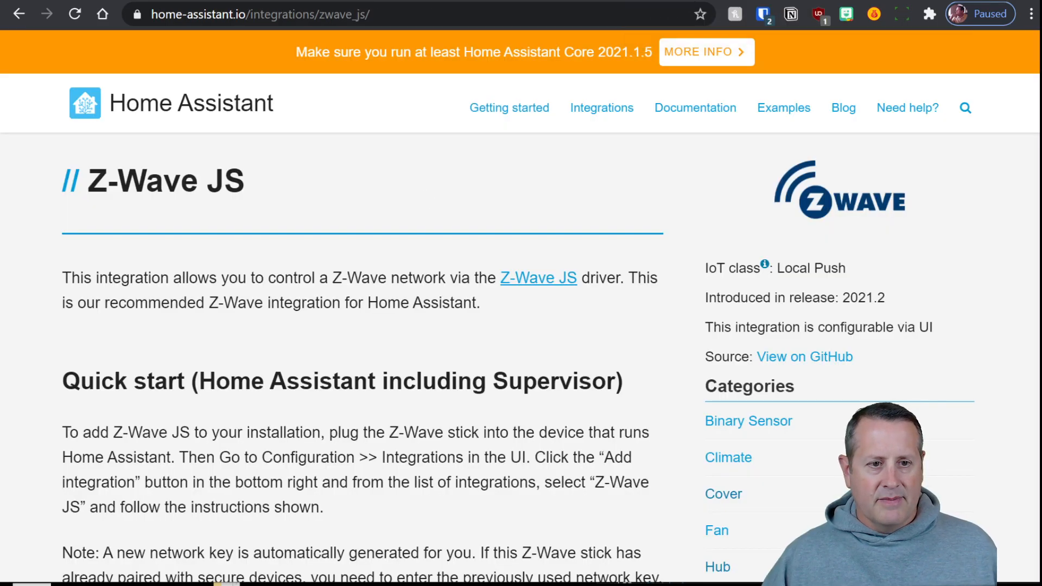
pyautogui.moveTo(223, 15); pyautogui.dragTo(380, 17)
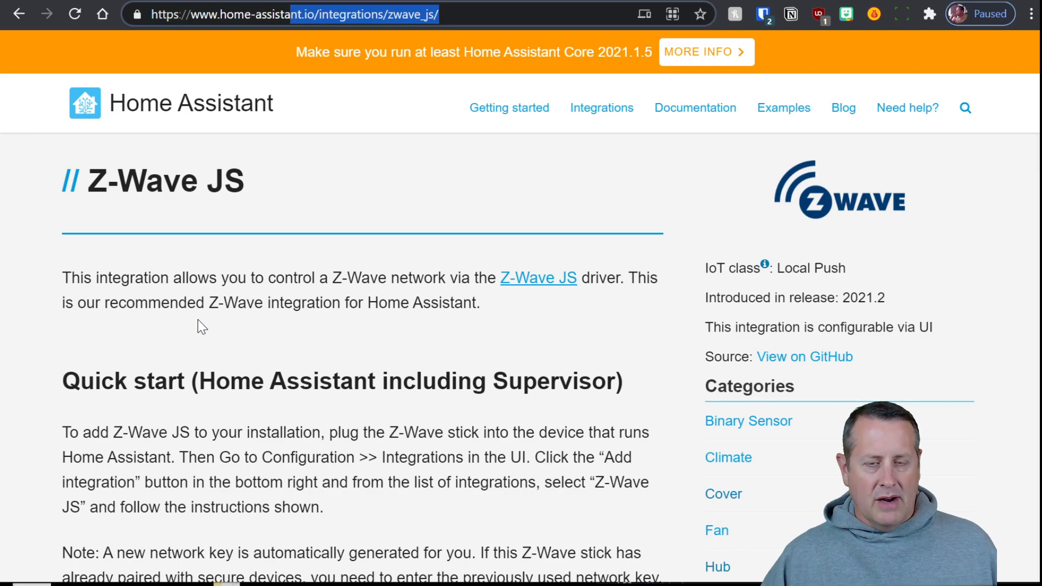
pyautogui.scroll(-5, 142, 314)
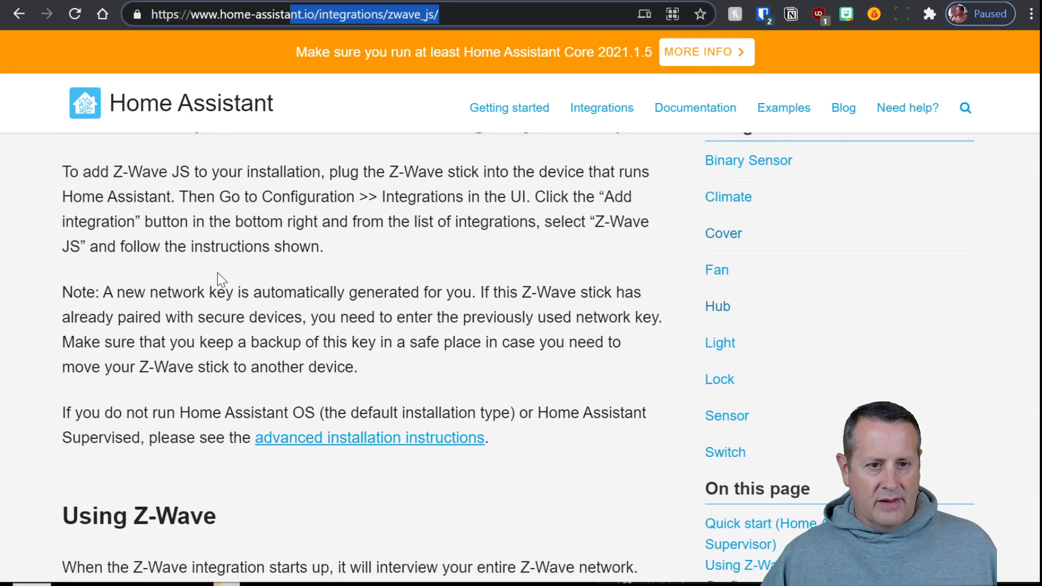
pyautogui.scroll(-7, 135, 303)
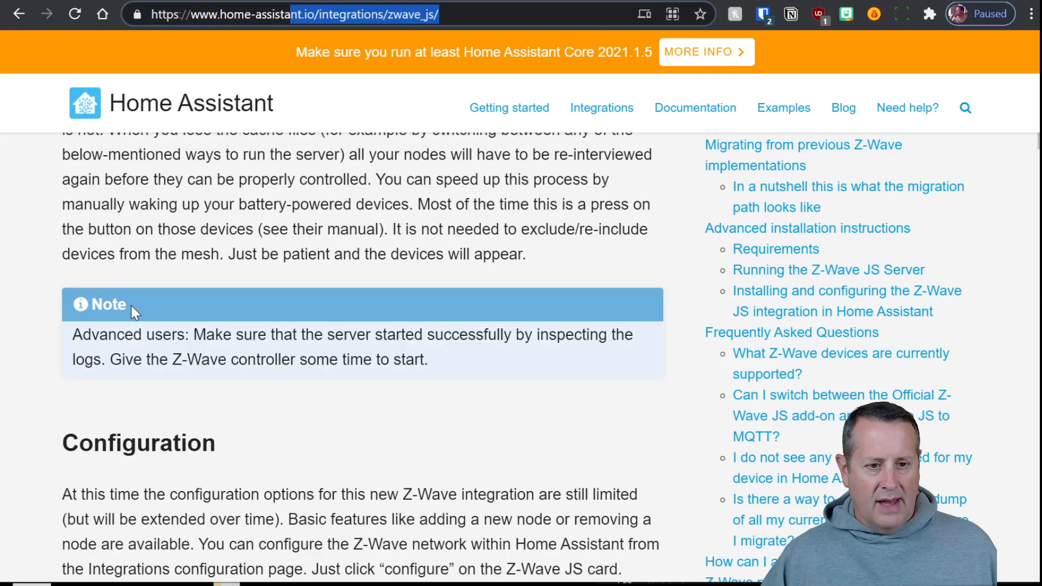
pyautogui.scroll(-3, 133, 312)
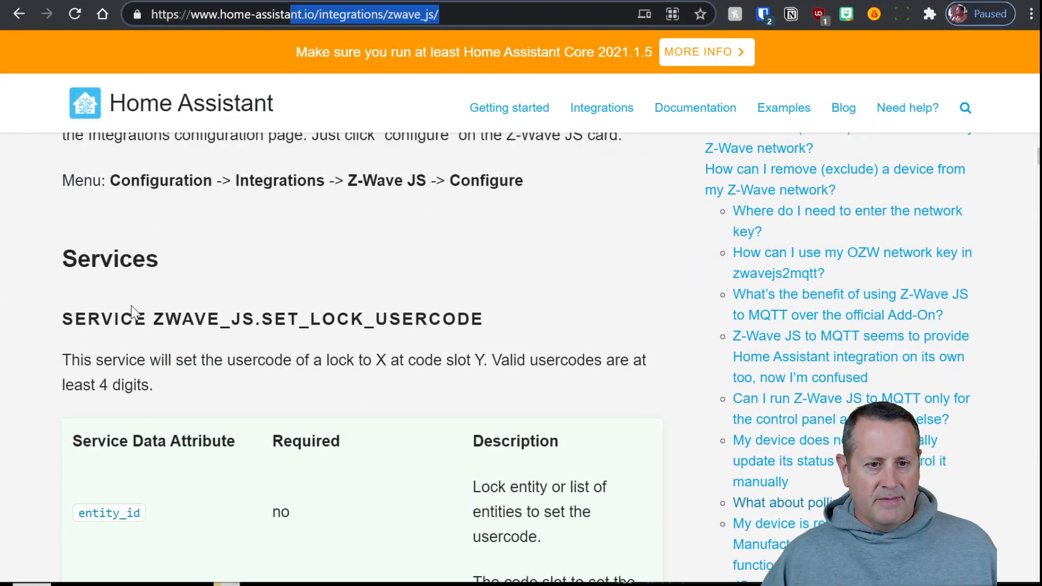
pyautogui.scroll(-4, 390, 318)
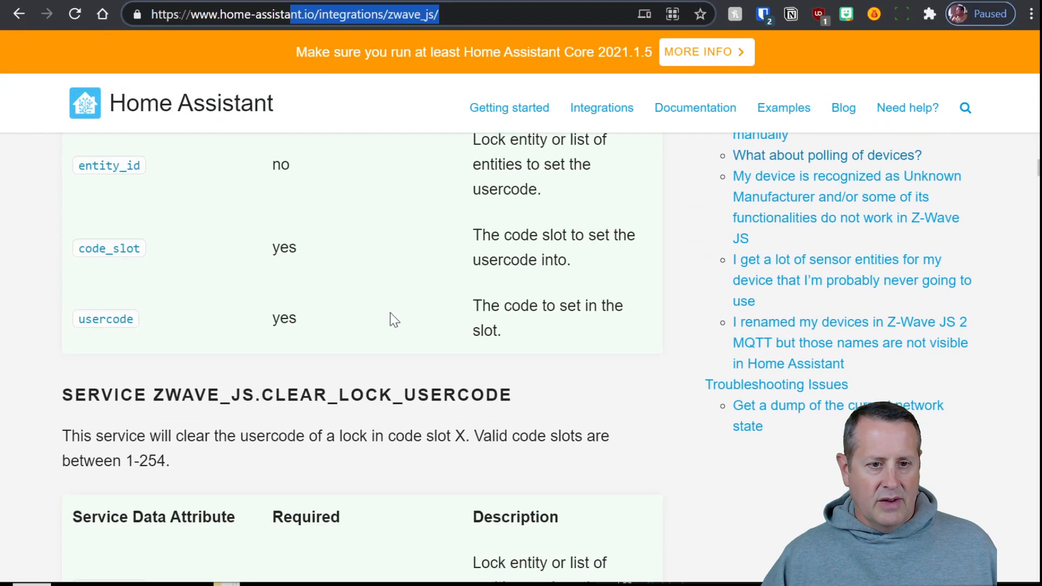
pyautogui.scroll(-1, 320, 328)
pyautogui.scroll(3, 331, 343)
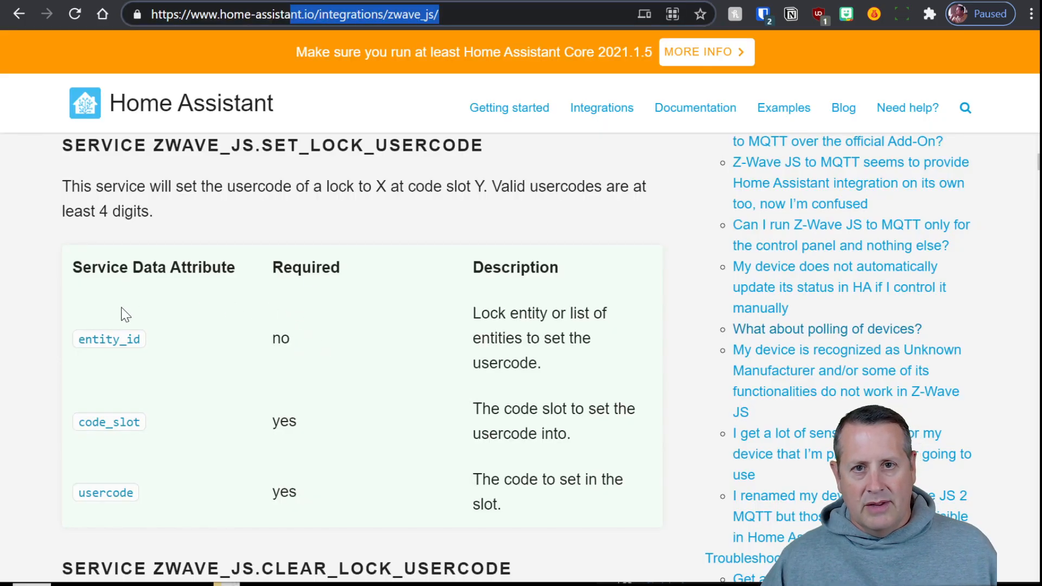
pyautogui.scroll(-3, 228, 321)
pyautogui.scroll(-5, 229, 322)
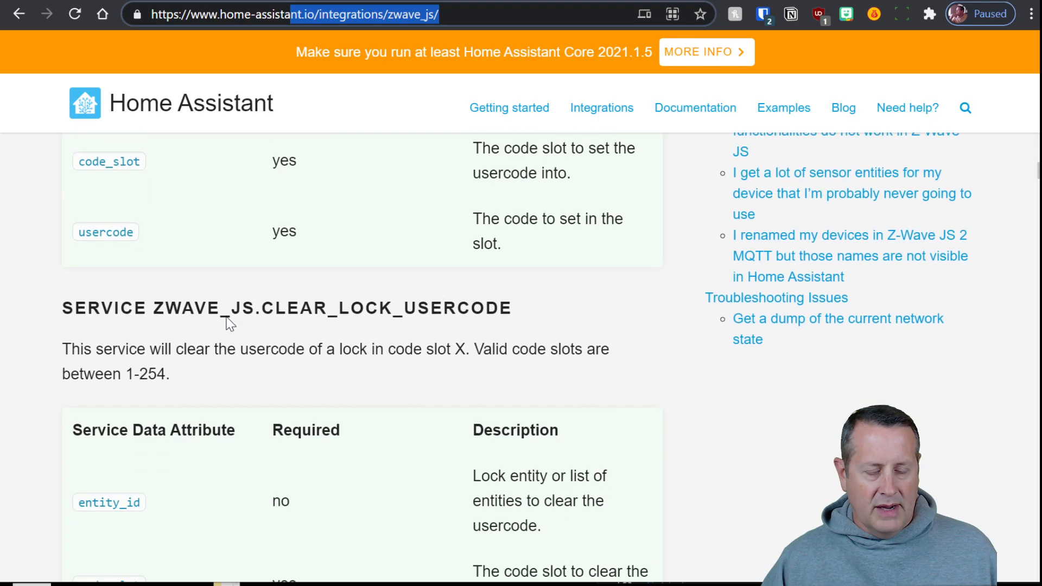
pyautogui.scroll(-3, 228, 322)
pyautogui.scroll(-3, 228, 323)
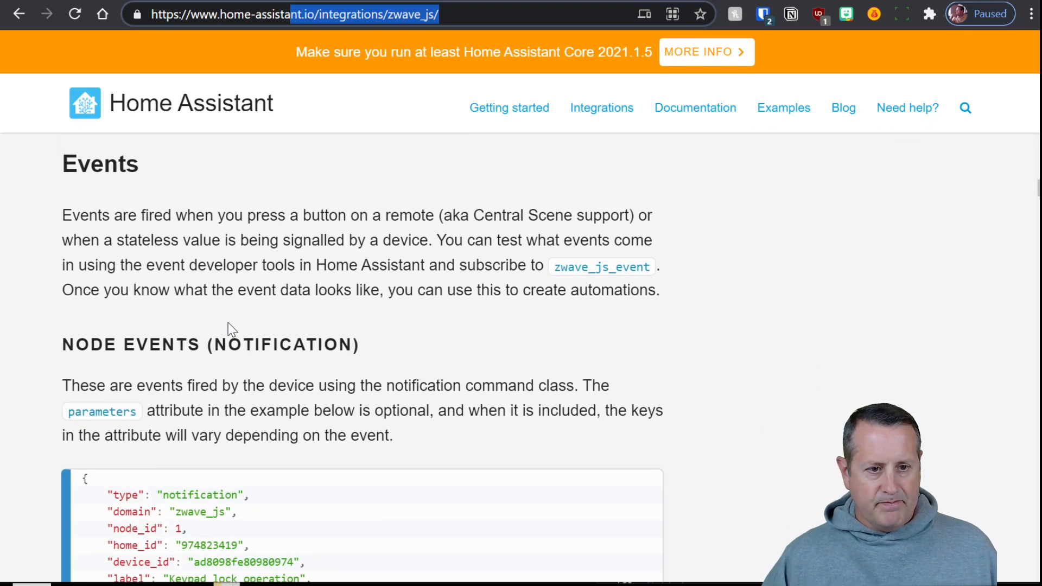
pyautogui.scroll(-9, 195, 335)
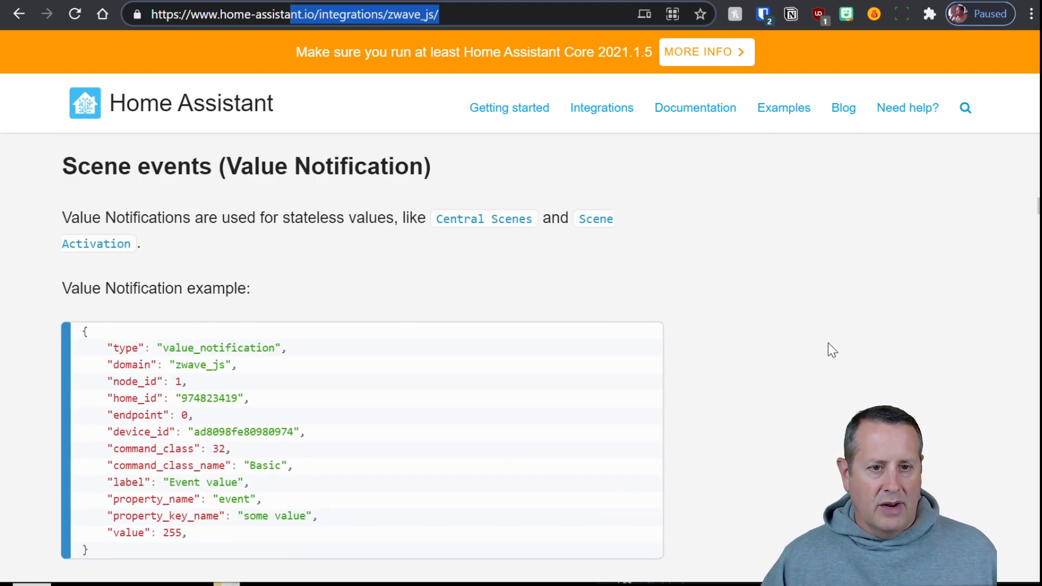
pyautogui.scroll(-9, 774, 333)
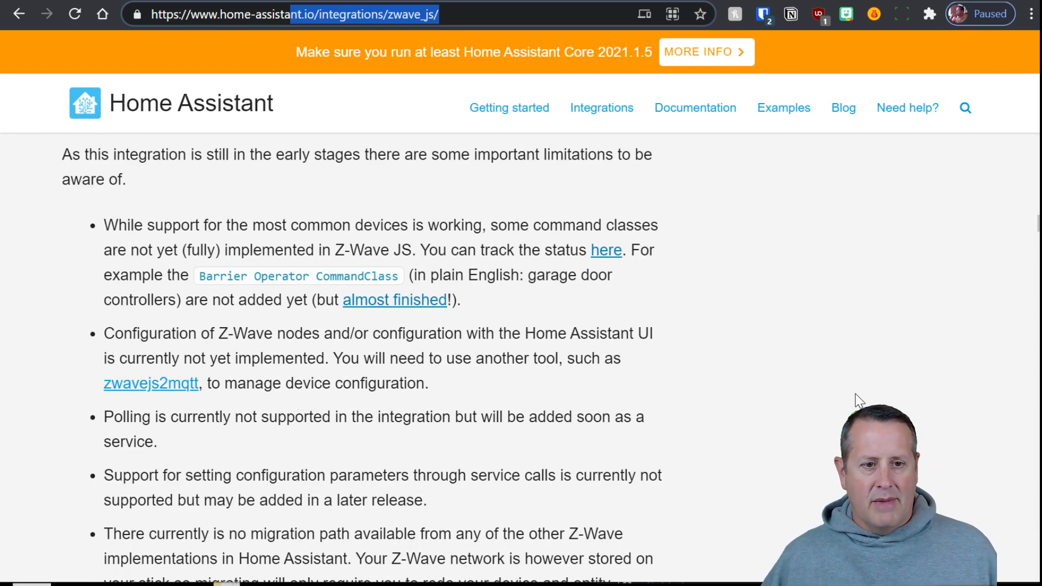
pyautogui.moveTo(240, 276); pyautogui.dragTo(371, 276)
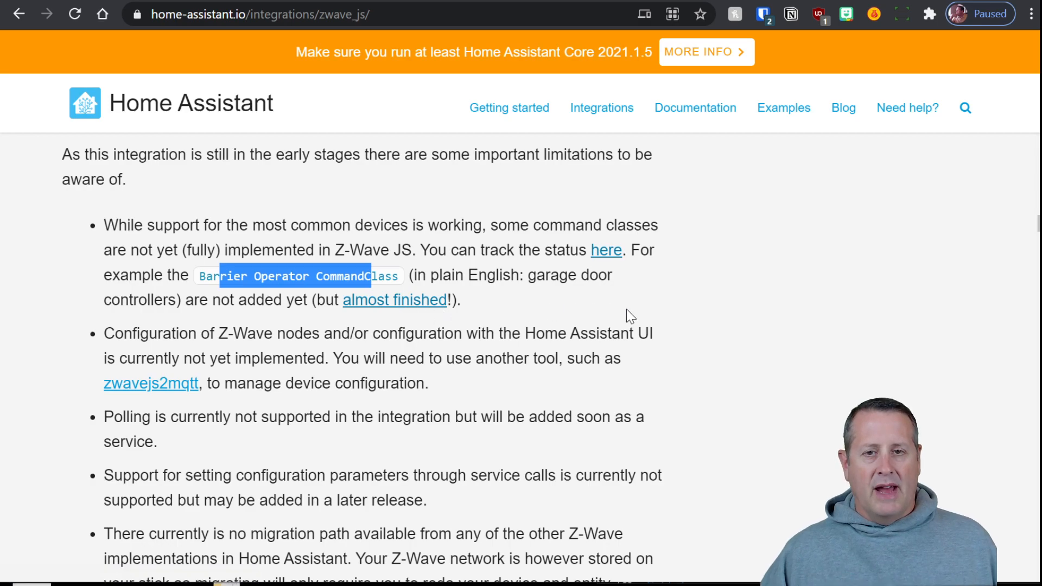
pyautogui.click(588, 306)
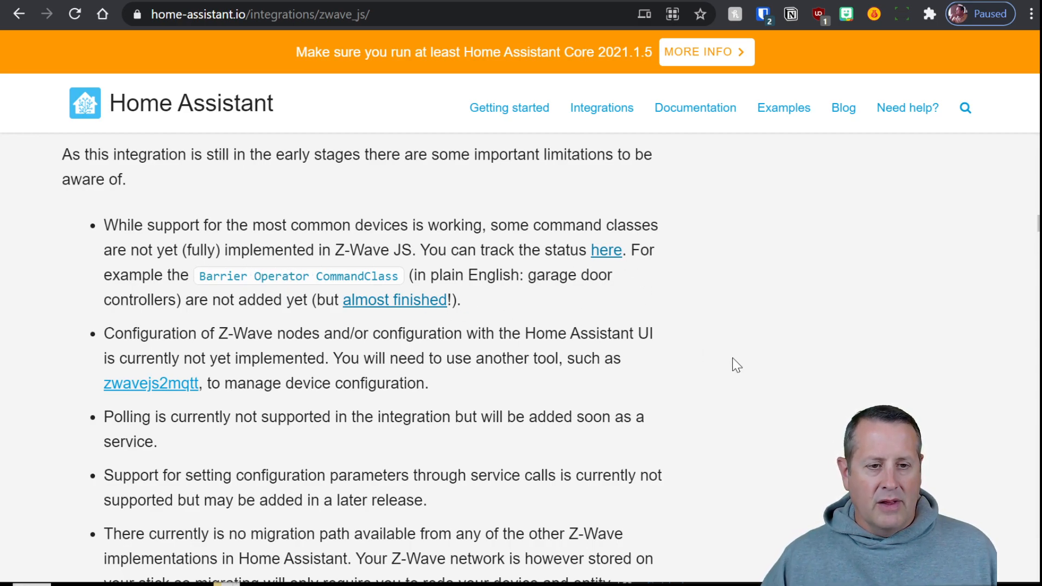
# Scroll through GitHub issue #6's command class status table, then return to the docs
pyautogui.click(607, 254)
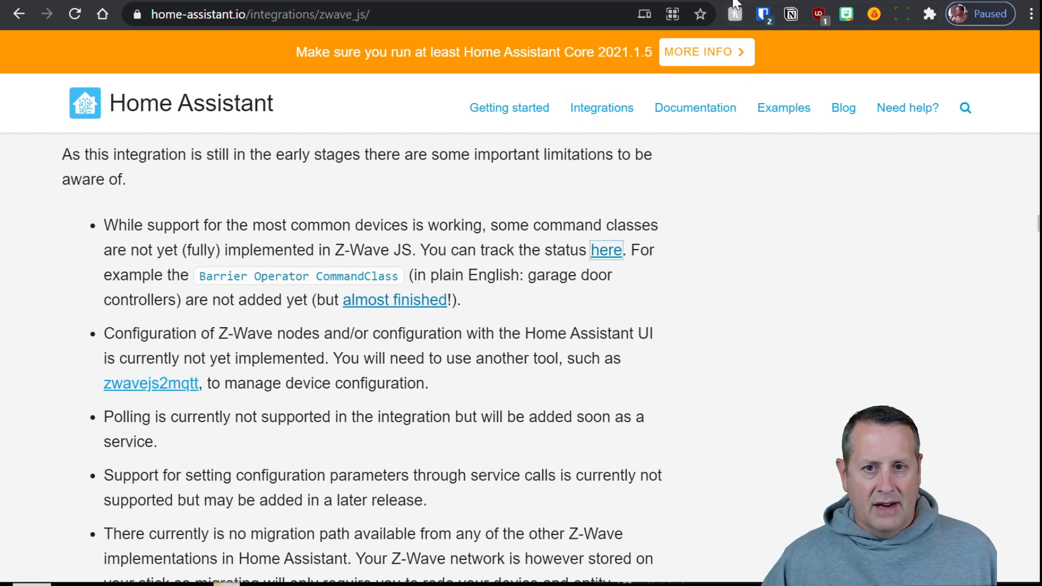
pyautogui.scroll(-3, 340, 376)
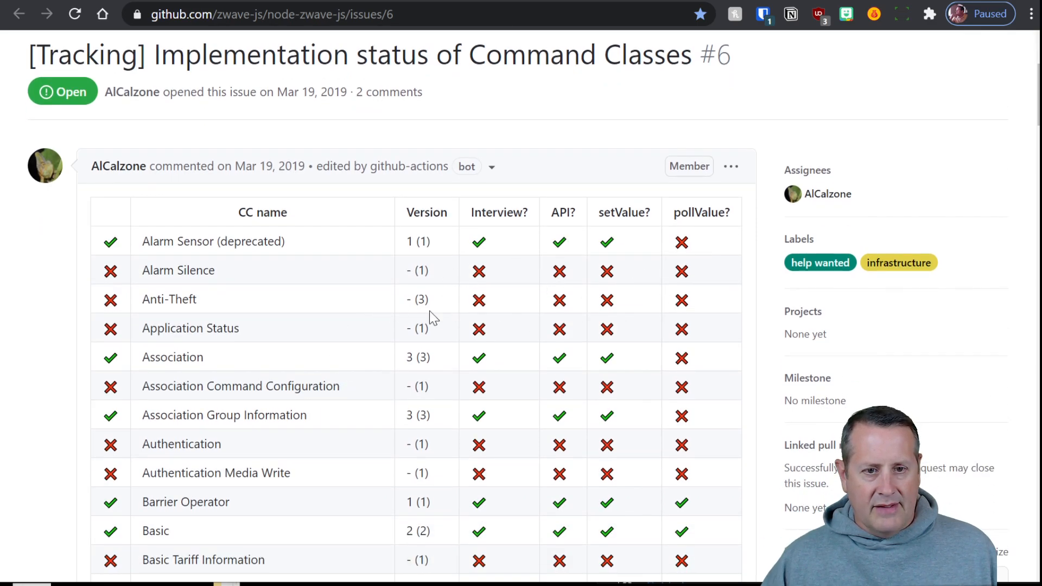
pyautogui.scroll(-5, 378, 320)
pyautogui.scroll(-7, 382, 323)
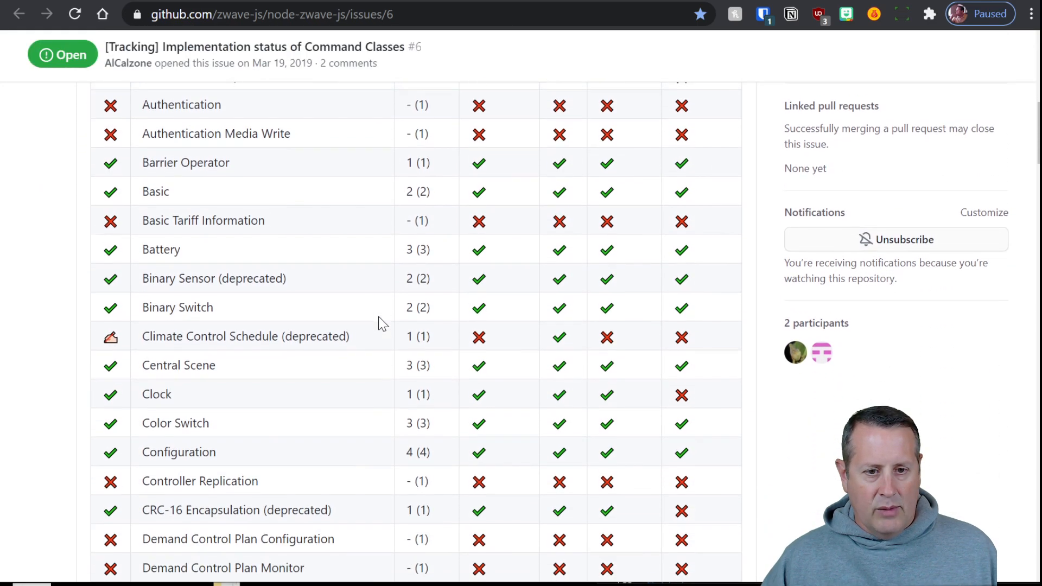
pyautogui.scroll(-18, 288, 324)
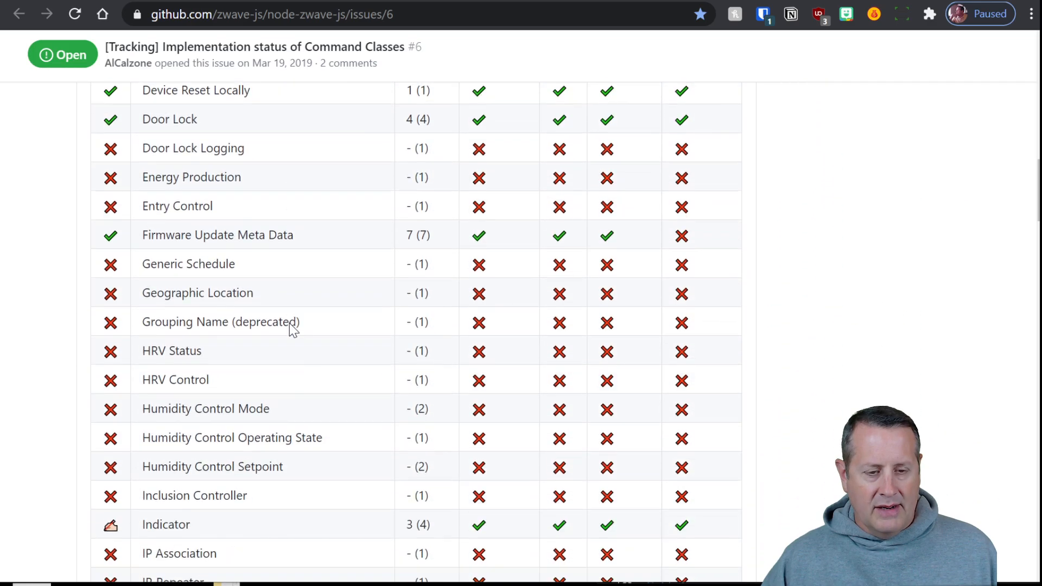
pyautogui.scroll(-11, 300, 369)
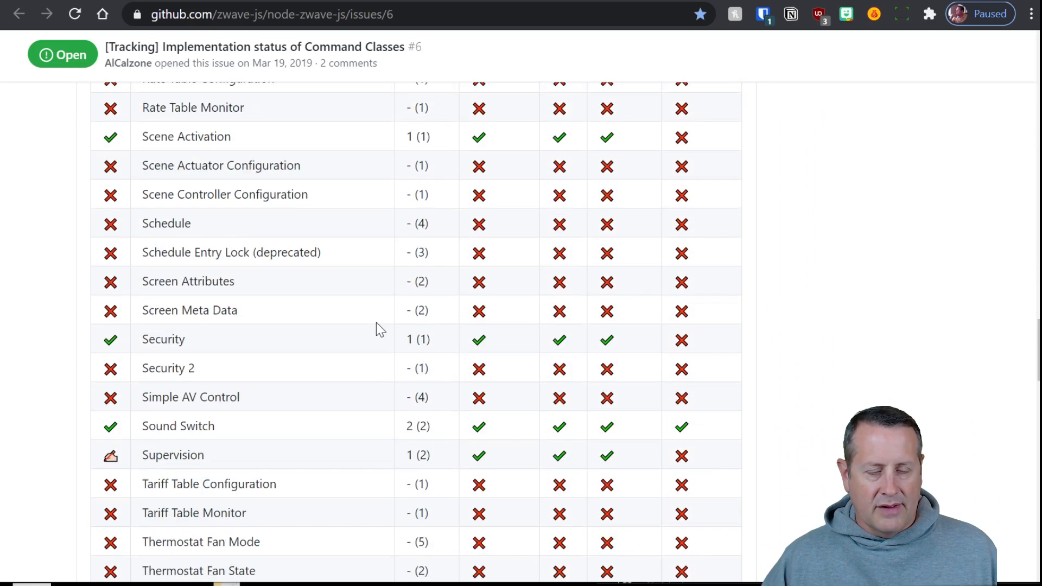
pyautogui.click(577, 1)
pyautogui.scroll(-3, 674, 320)
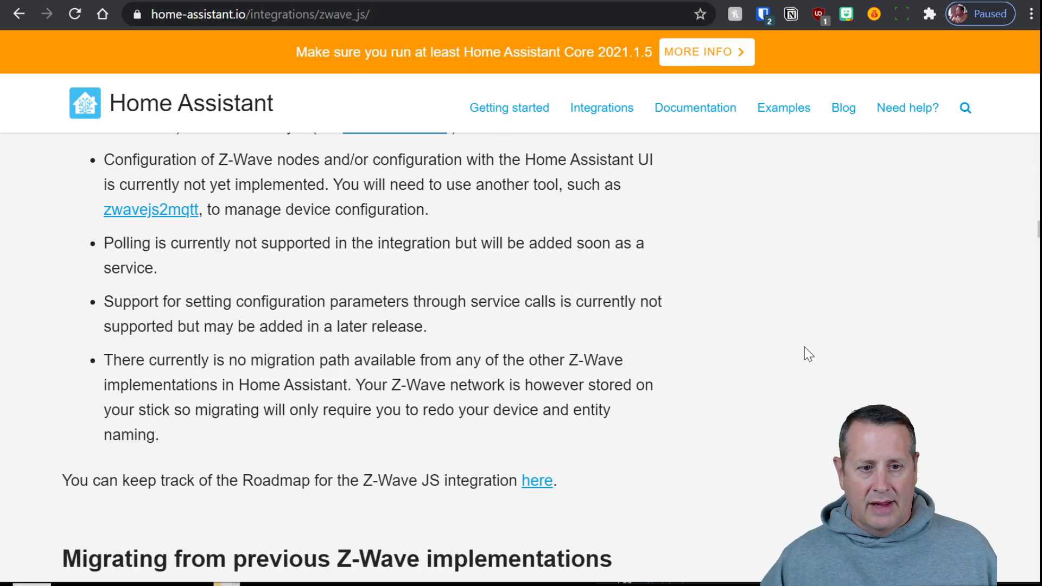
pyautogui.scroll(-2, 803, 347)
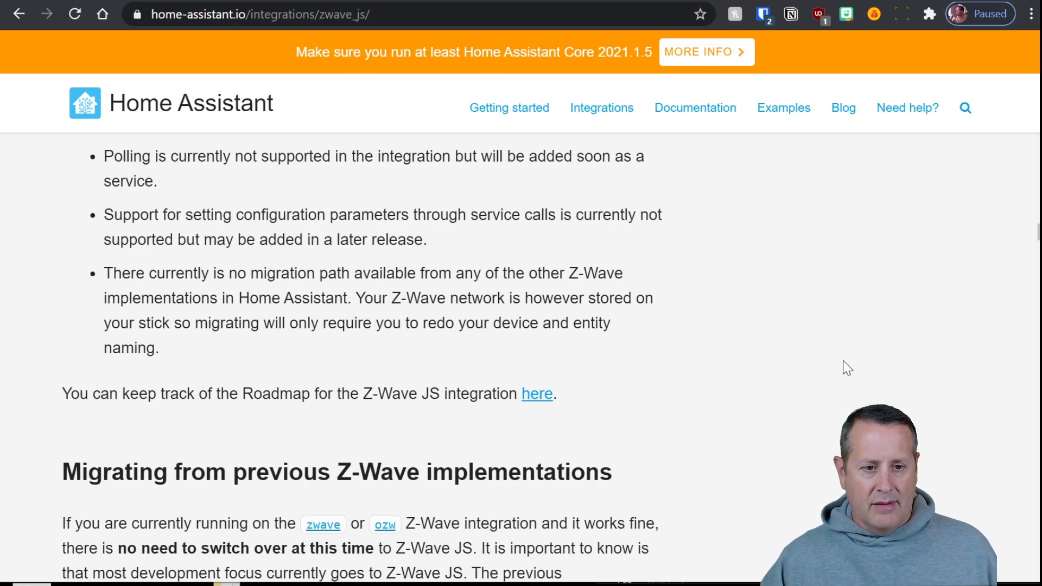
# Review the Integration Roadmap #56 checklist in a new GitHub tab, then close it
pyautogui.keyDown('ctrl'); pyautogui.click(539, 404); pyautogui.keyUp('ctrl')
pyautogui.click(760, 3)
pyautogui.scroll(-8, 285, 339)
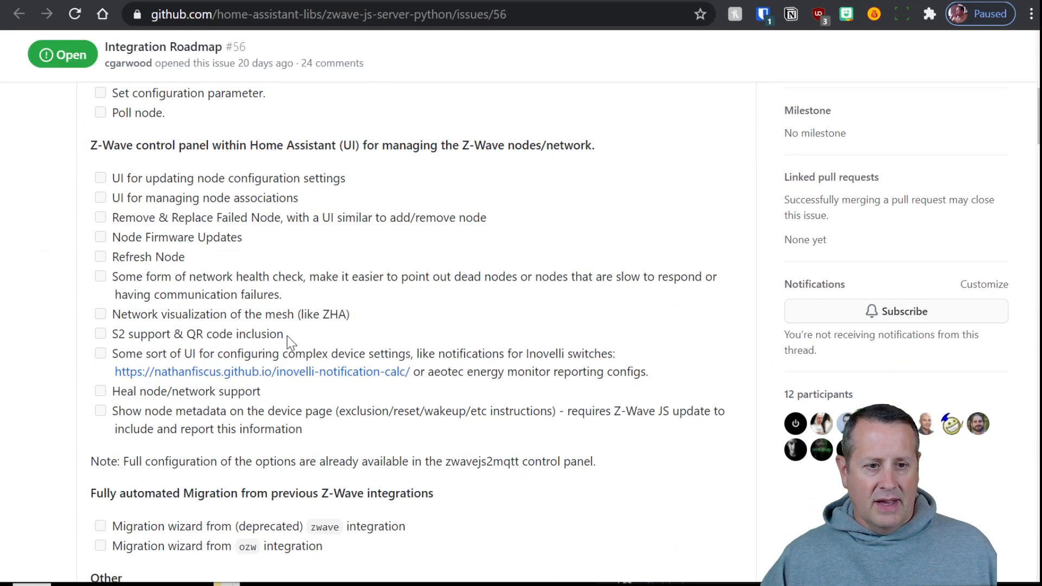
pyautogui.scroll(-5, 285, 339)
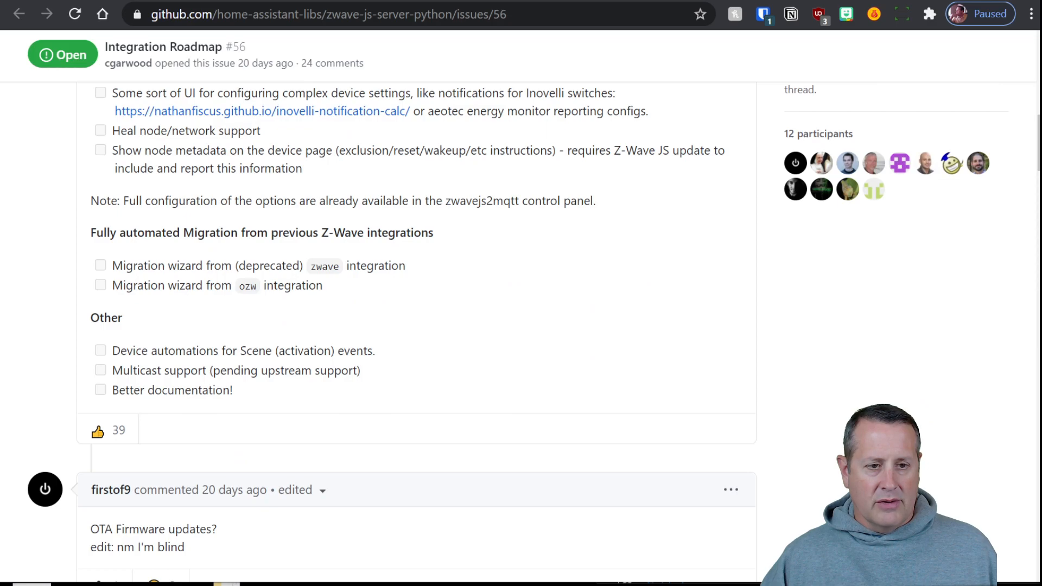
pyautogui.scroll(2, 162, 353)
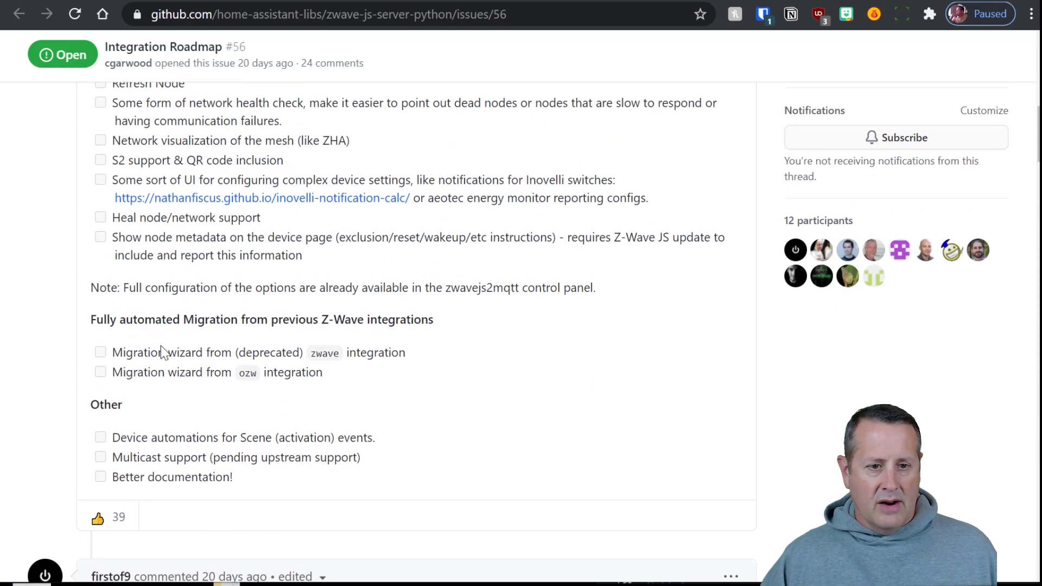
pyautogui.scroll(3, 252, 393)
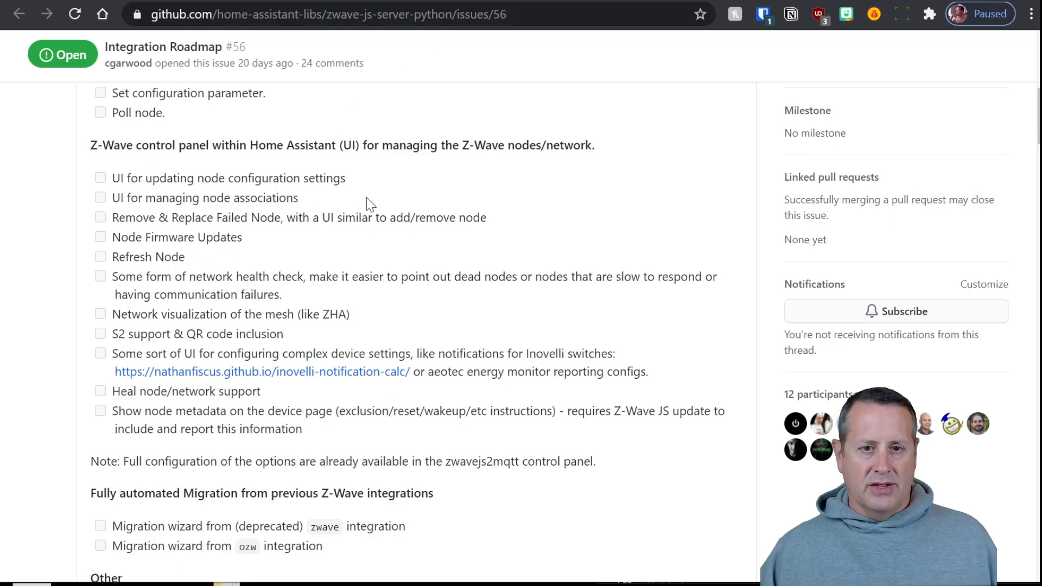
pyautogui.hotkey('ctrl', 'w')
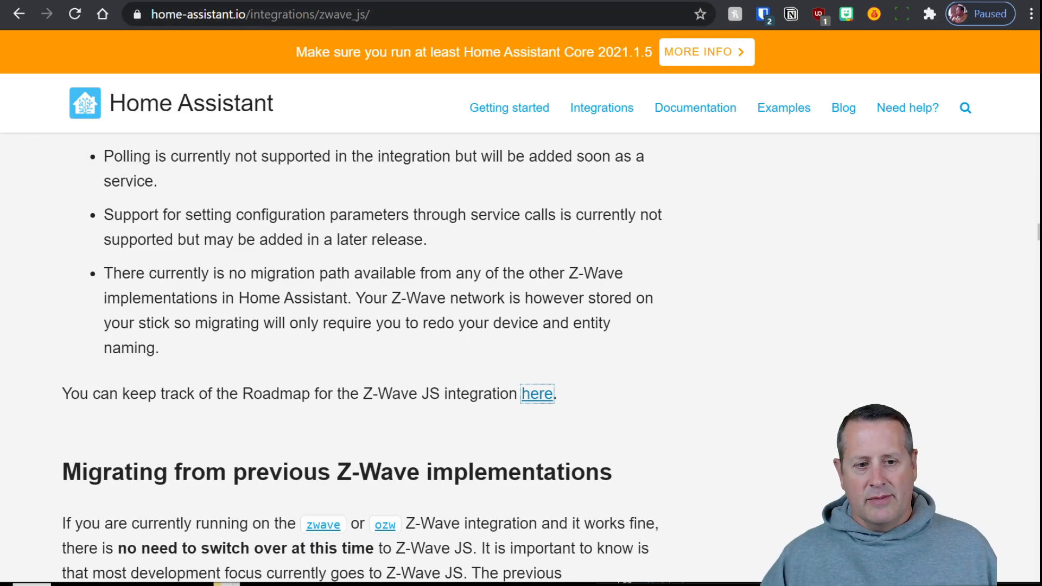
# Scroll the zwave_js page to step 3, the 32-hexadecimal-character network key requirement
pyautogui.scroll(-3, 714, 356)
pyautogui.scroll(-6, 763, 364)
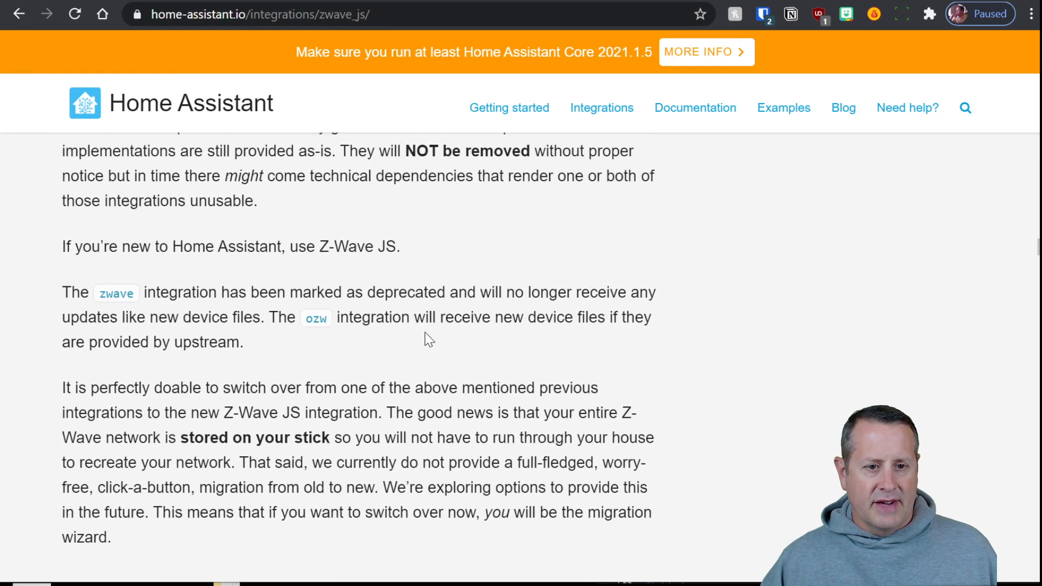
pyautogui.scroll(-6, 691, 353)
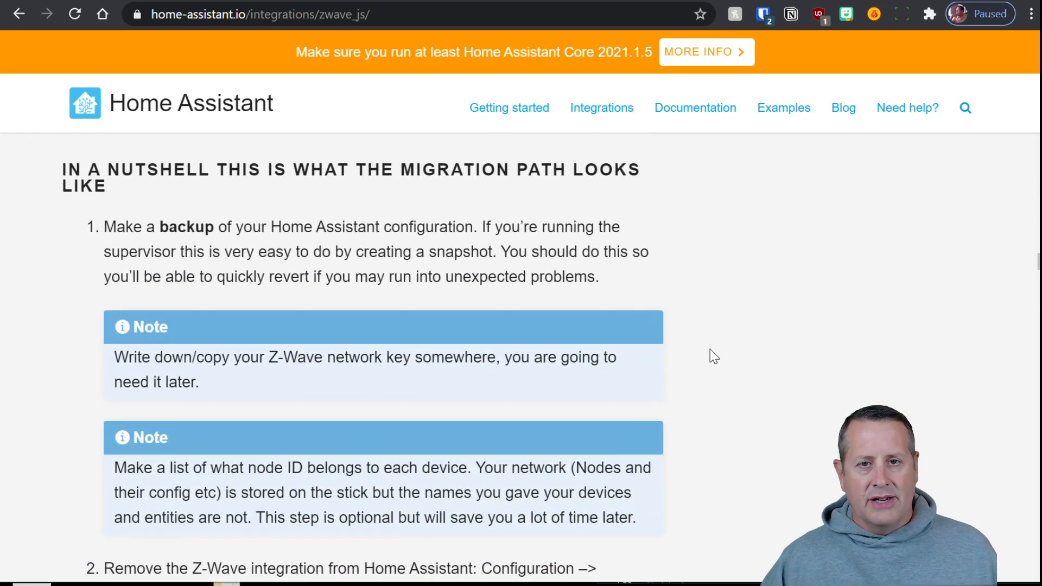
pyautogui.scroll(-5, 710, 346)
pyautogui.scroll(-15, 710, 346)
pyautogui.scroll(-9, 709, 347)
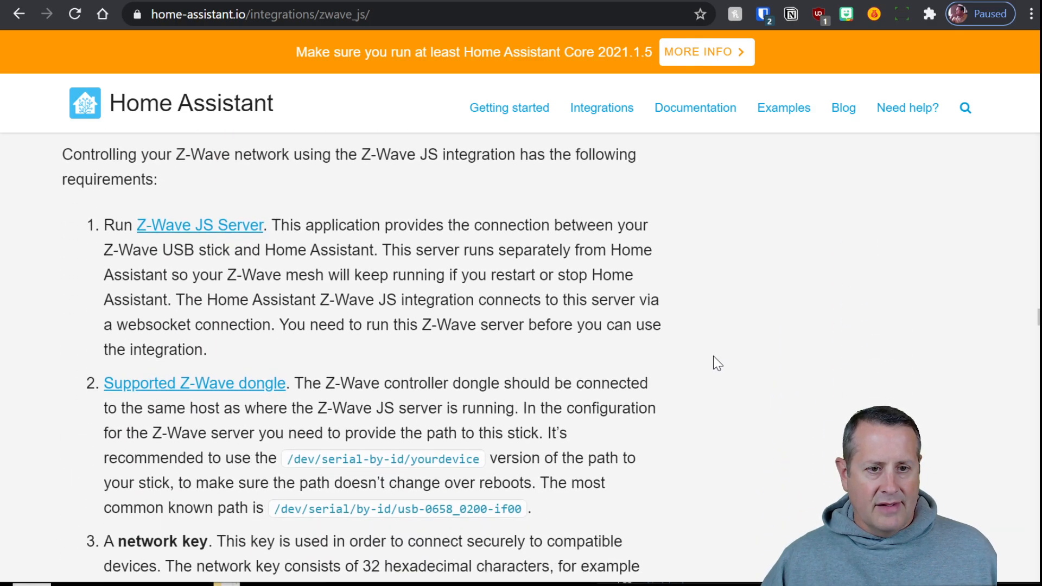
pyautogui.scroll(-11, 713, 355)
pyautogui.scroll(6, 714, 358)
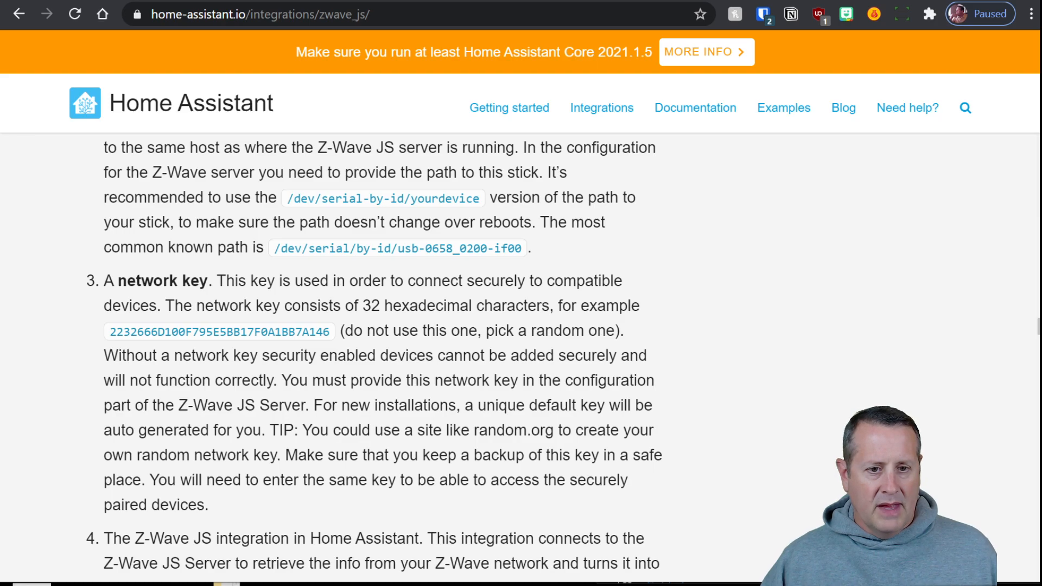
pyautogui.scroll(3, 373, 357)
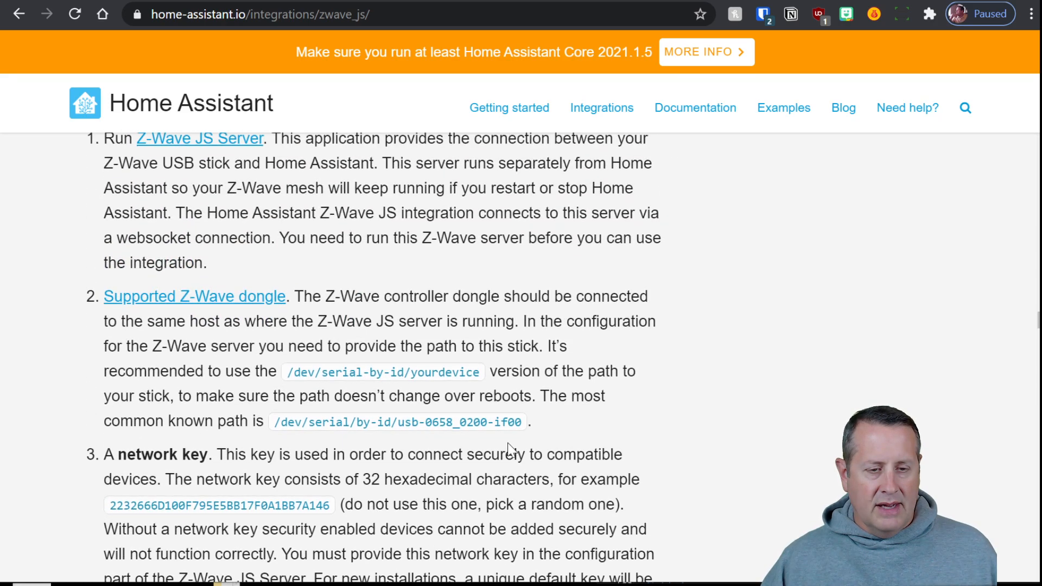
pyautogui.scroll(-3, 688, 413)
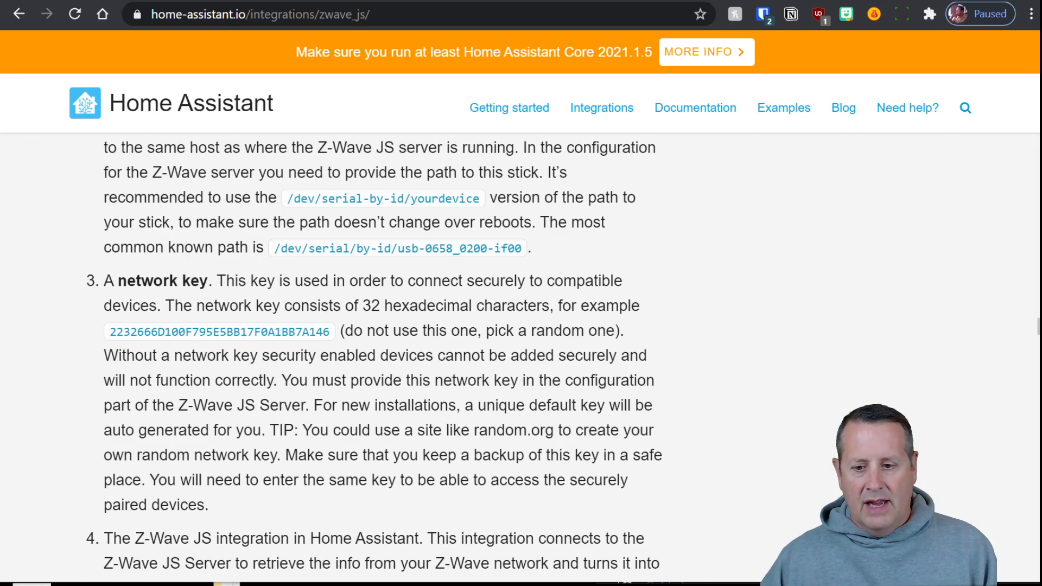
# In Notepad over the docs, write the key bytes '0x01 , 0x02, 0x0F' and the compact form '01020F'
pyautogui.moveTo(602, 581); pyautogui.dragTo(417, 110)
pyautogui.write('0x01 , 0x02')
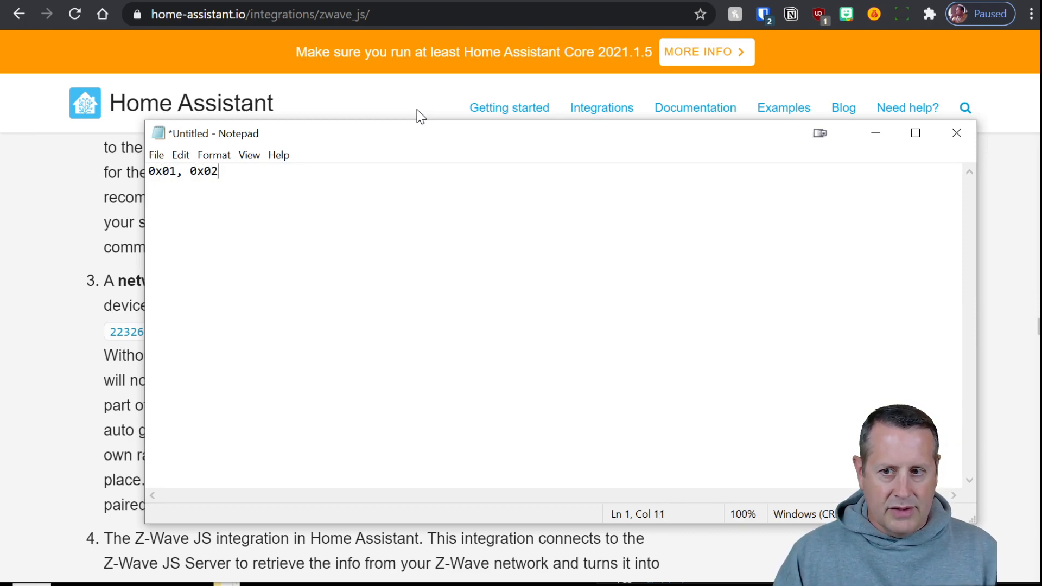
pyautogui.write(', 0x')
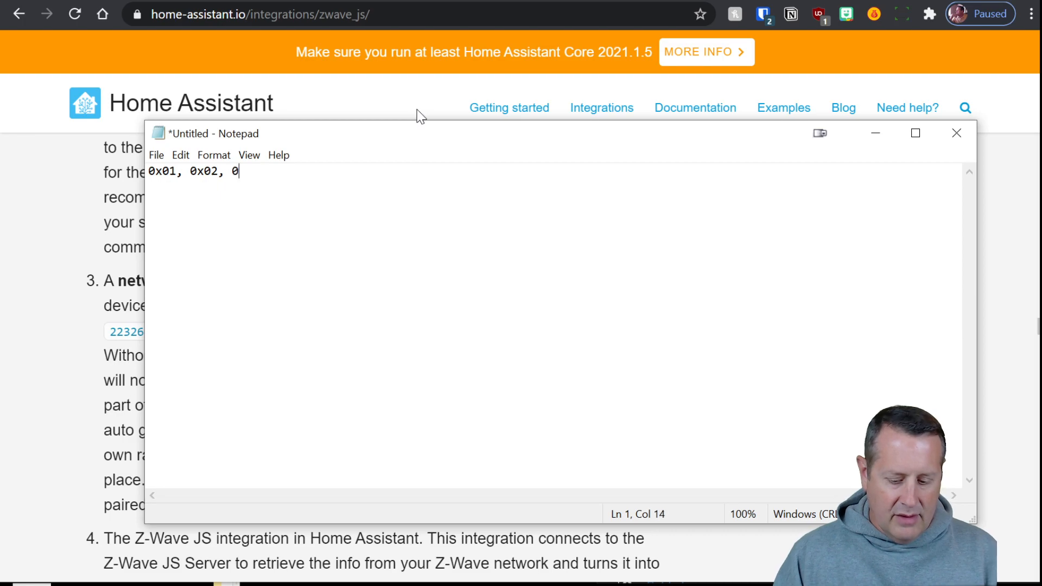
pyautogui.write('0F')
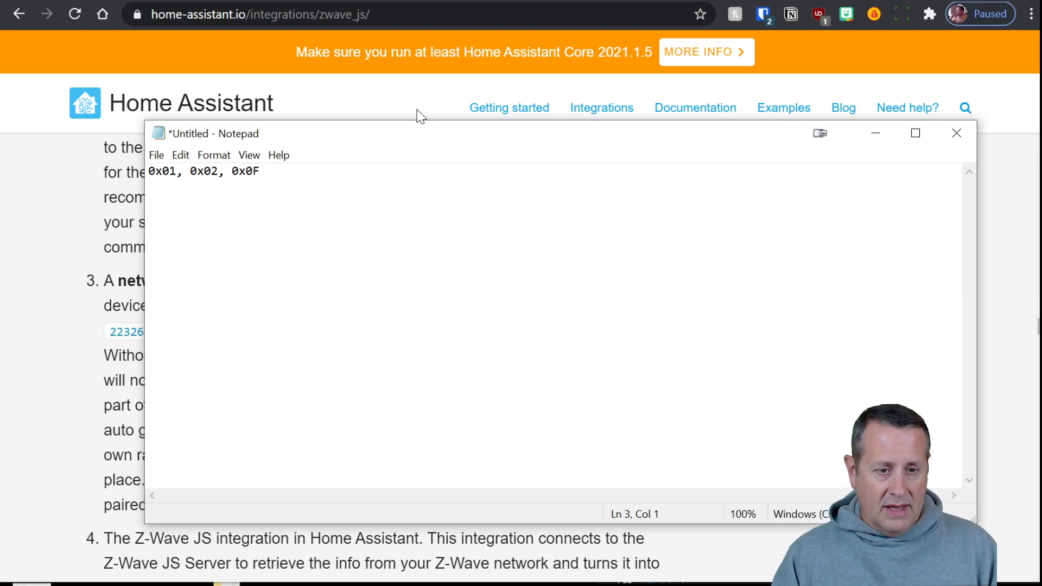
pyautogui.write('01')
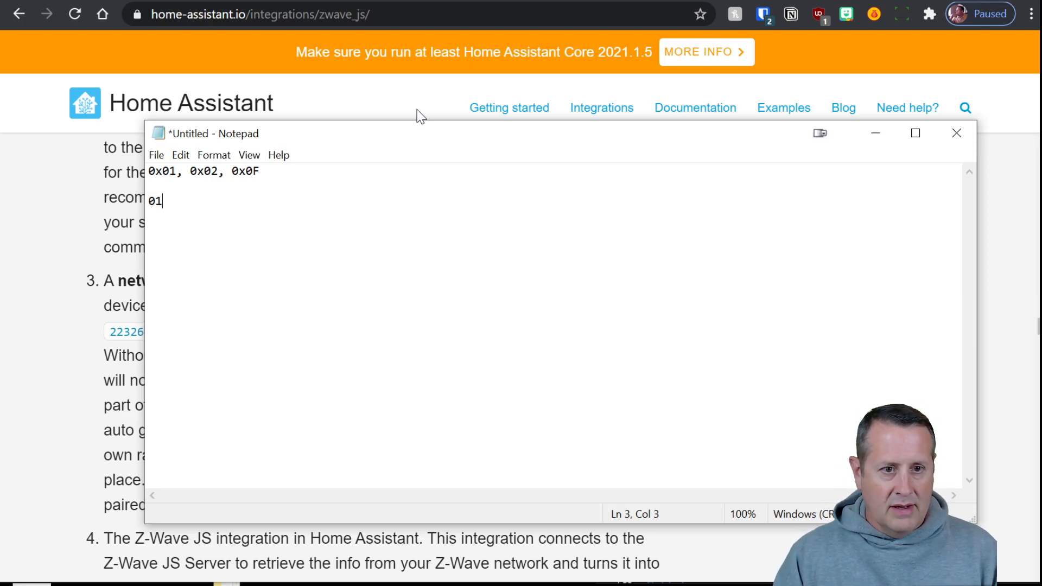
pyautogui.write('020F')
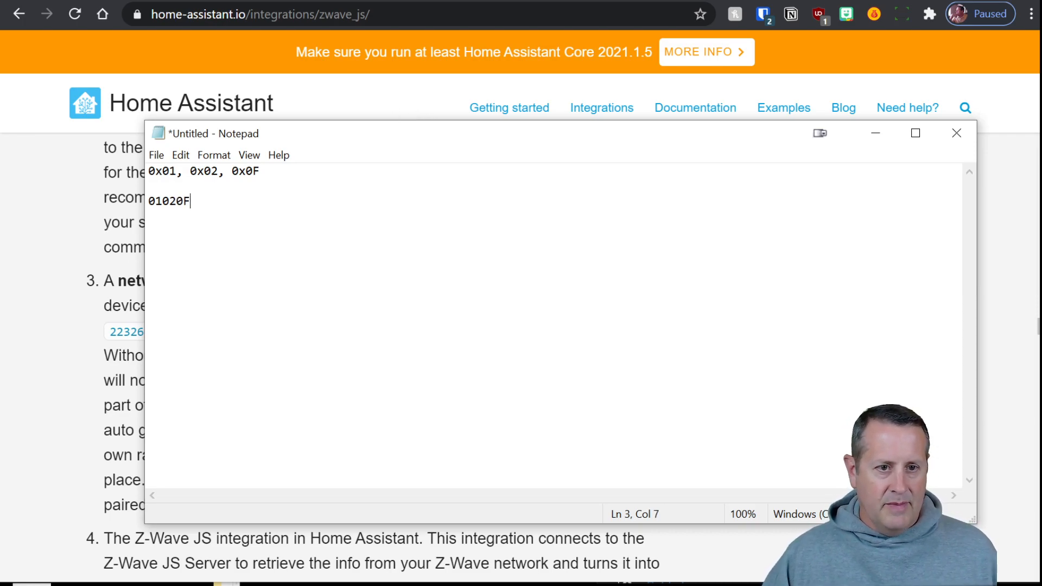
# Remove the first byte's 0x prefix and the separator after 01, then move Notepad off screen
pyautogui.moveTo(162, 171); pyautogui.dragTo(139, 168)
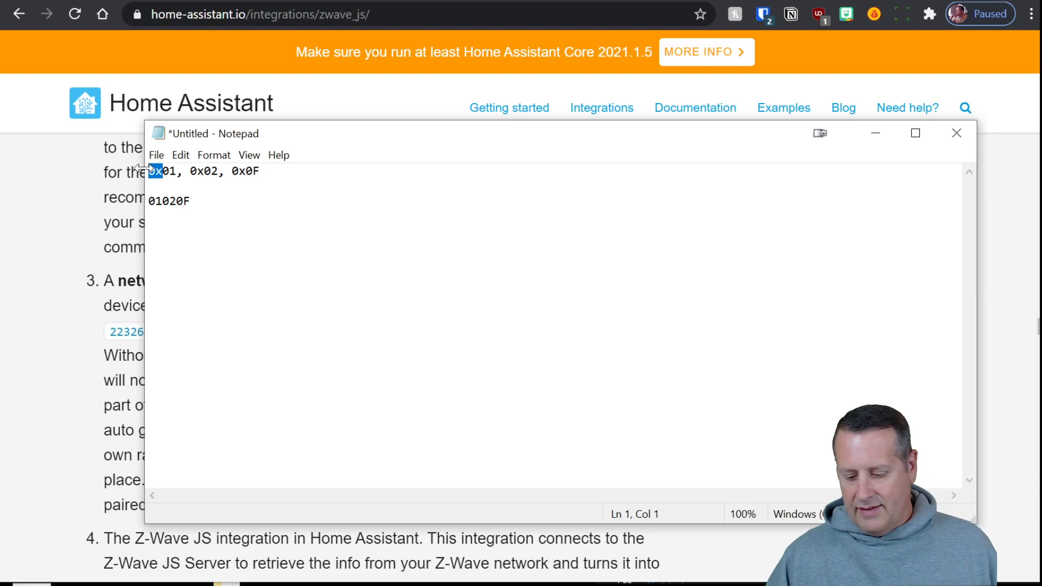
pyautogui.press('Delete')
pyautogui.moveTo(176, 171); pyautogui.dragTo(163, 171)
pyautogui.press('Delete')
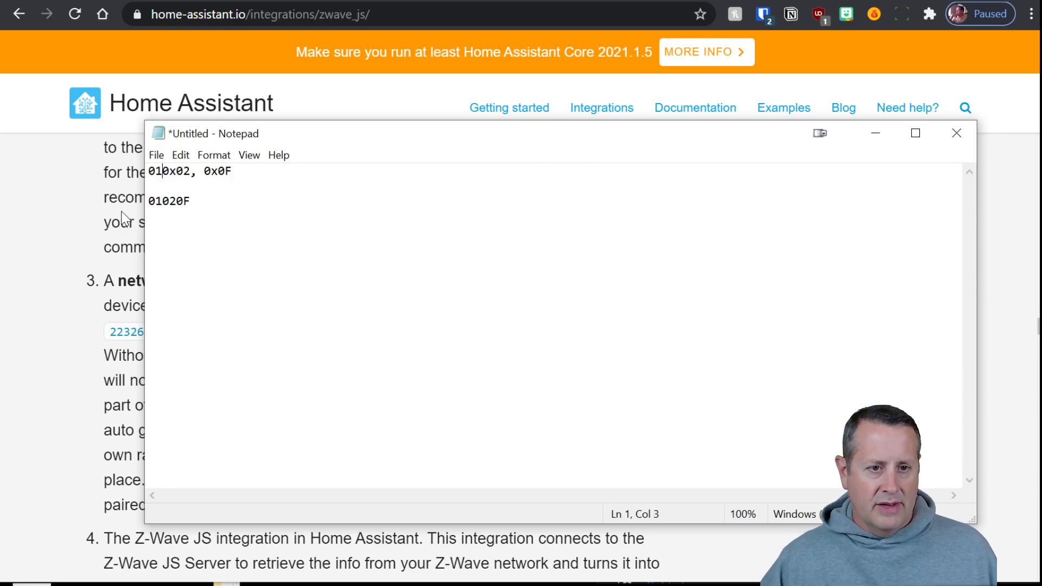
pyautogui.moveTo(415, 127); pyautogui.dragTo(597, 583)
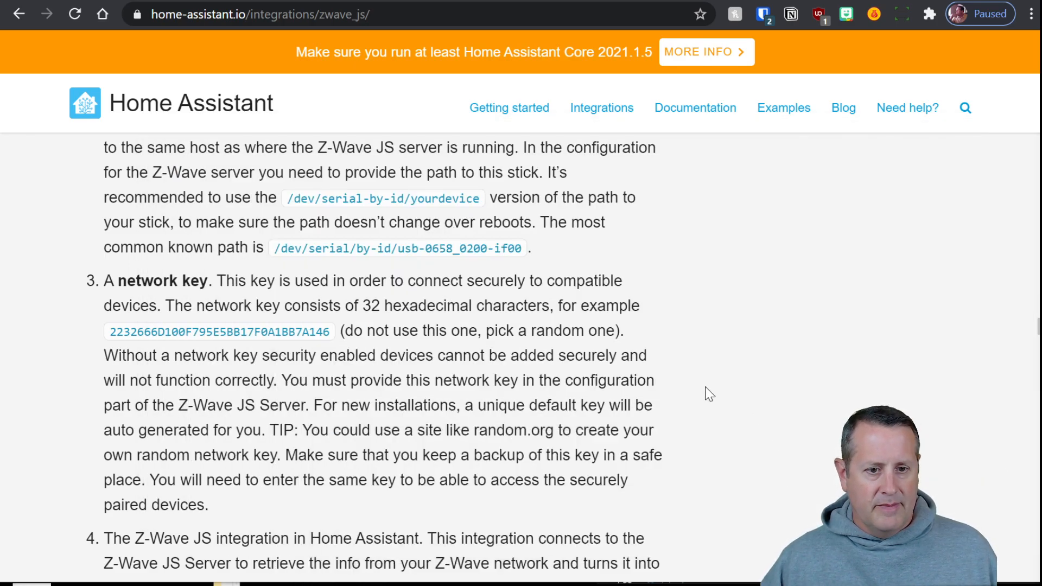
# Scroll the Z-Wave JS docs down to the FAQ on devices with no entities created
pyautogui.scroll(-5, 613, 394)
pyautogui.scroll(-10, 618, 401)
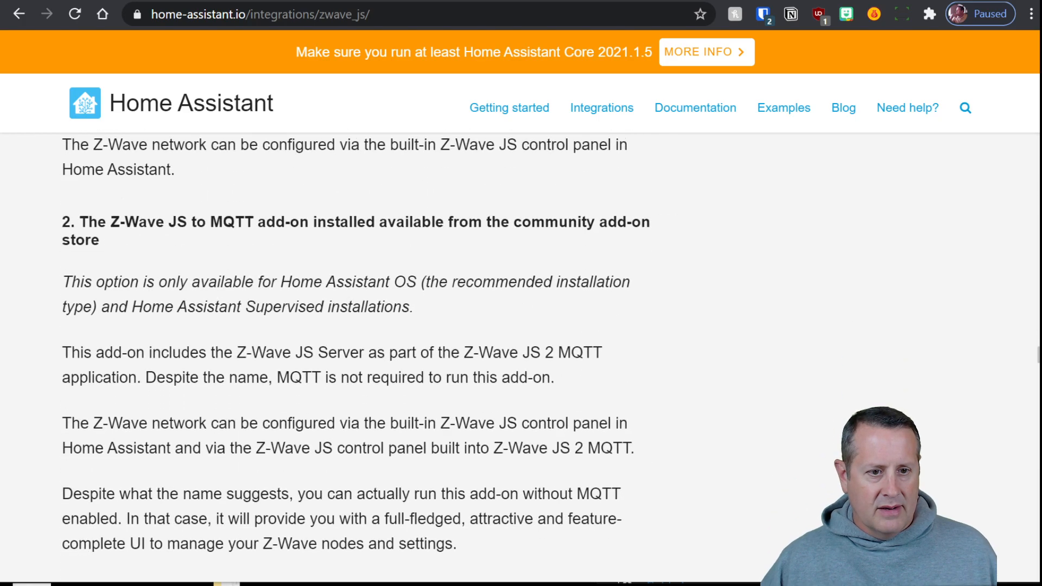
pyautogui.scroll(-4, 282, 400)
pyautogui.scroll(-7, 372, 365)
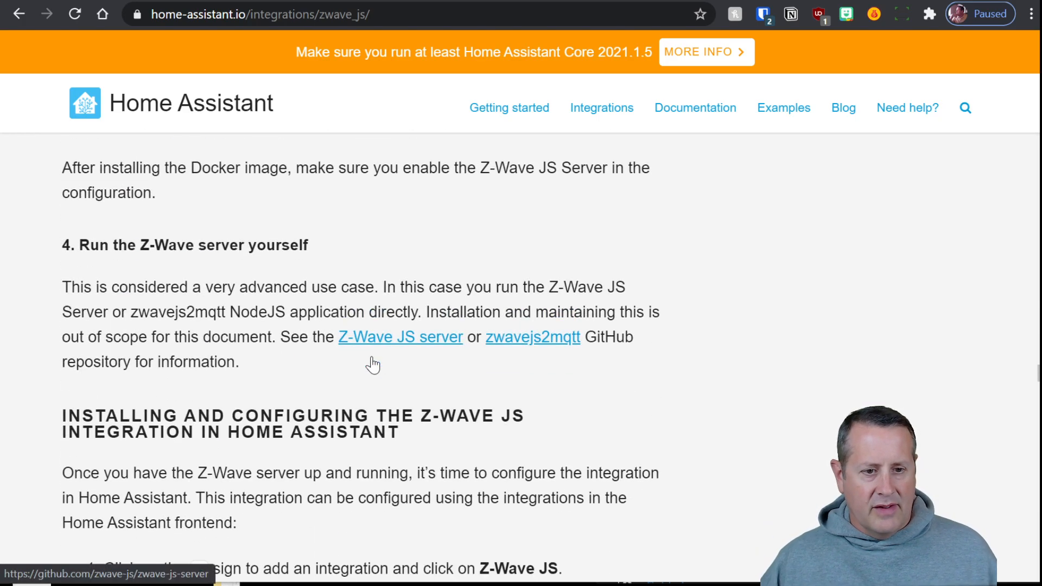
pyautogui.scroll(-15, 696, 401)
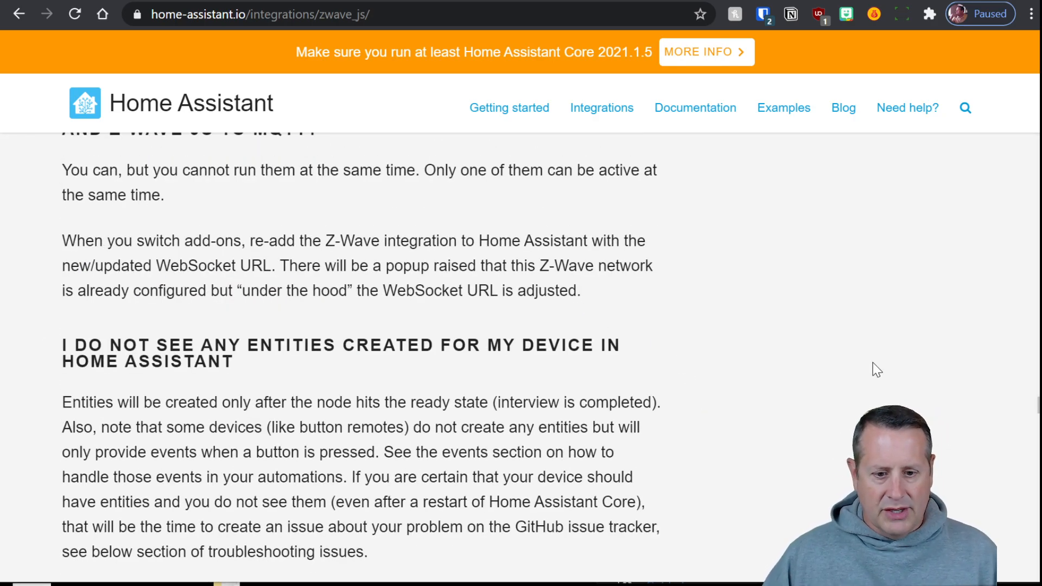
# Search the docs page for 'poll' and move to the polling FAQ section
pyautogui.hotkey('ctrl', 'f')
pyautogui.write('poll')
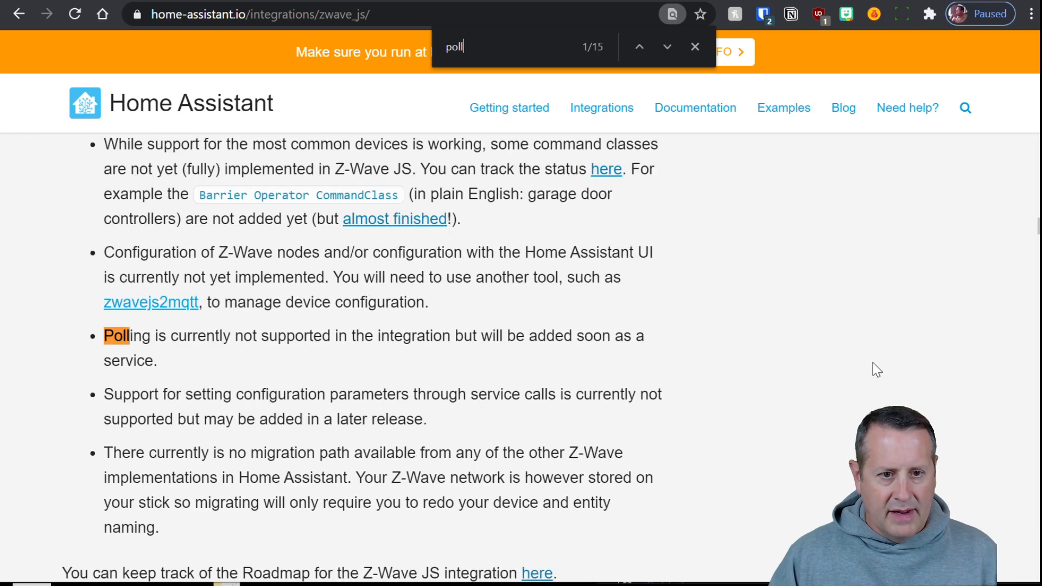
pyautogui.press('Return')
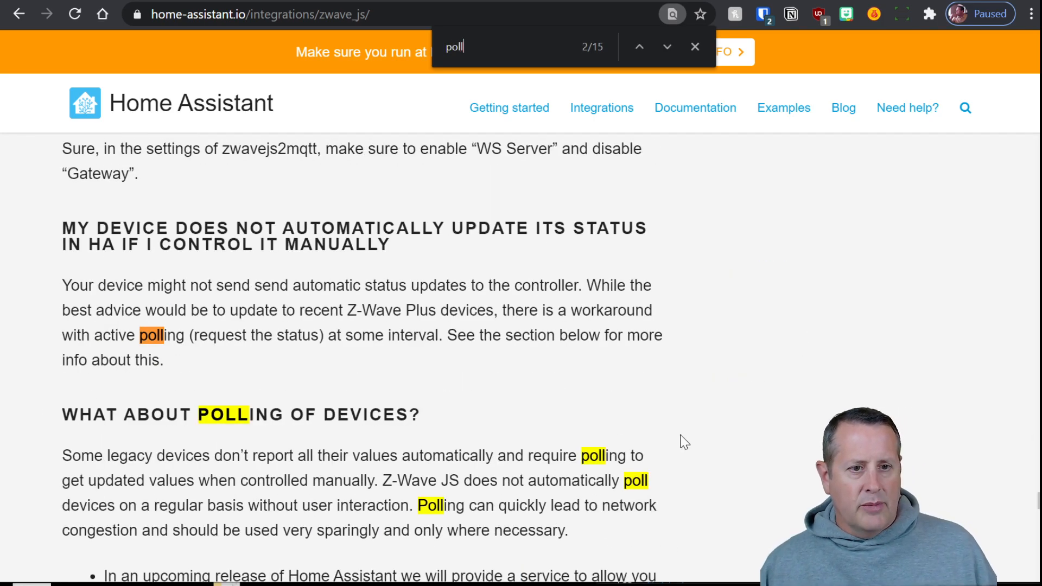
pyautogui.scroll(-3, 291, 441)
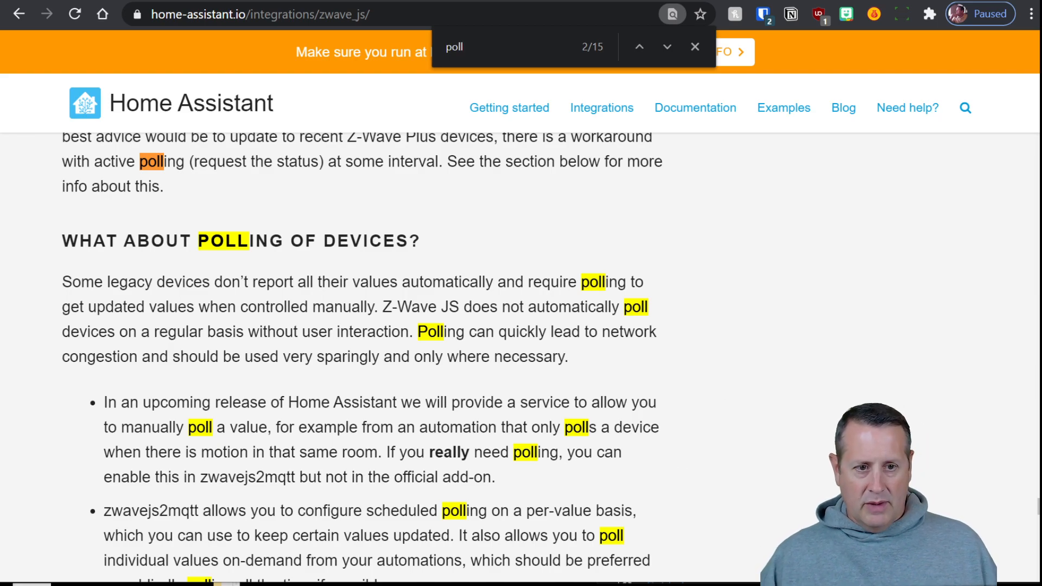
pyautogui.scroll(-2, 654, 355)
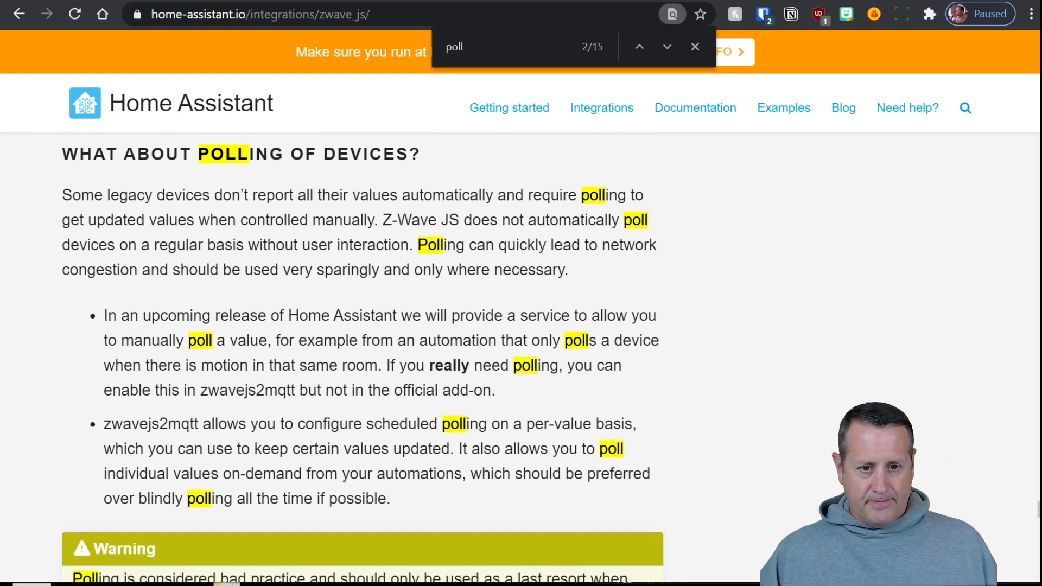
pyautogui.scroll(-2, 361, 358)
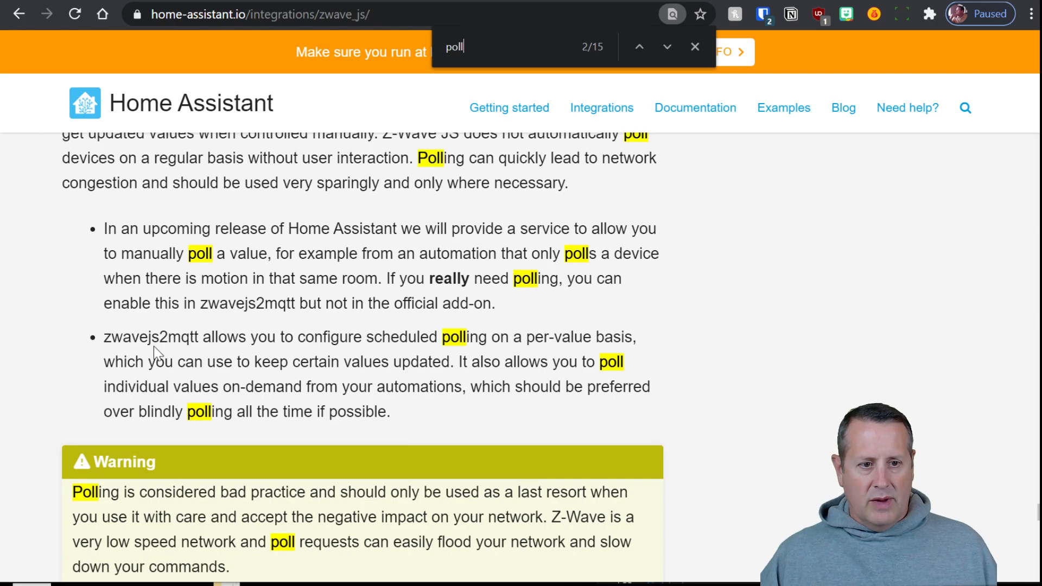
# Highlight the passages on scheduled per-value polling and polling from automations, then reselect the search term
pyautogui.moveTo(375, 336); pyautogui.dragTo(613, 337)
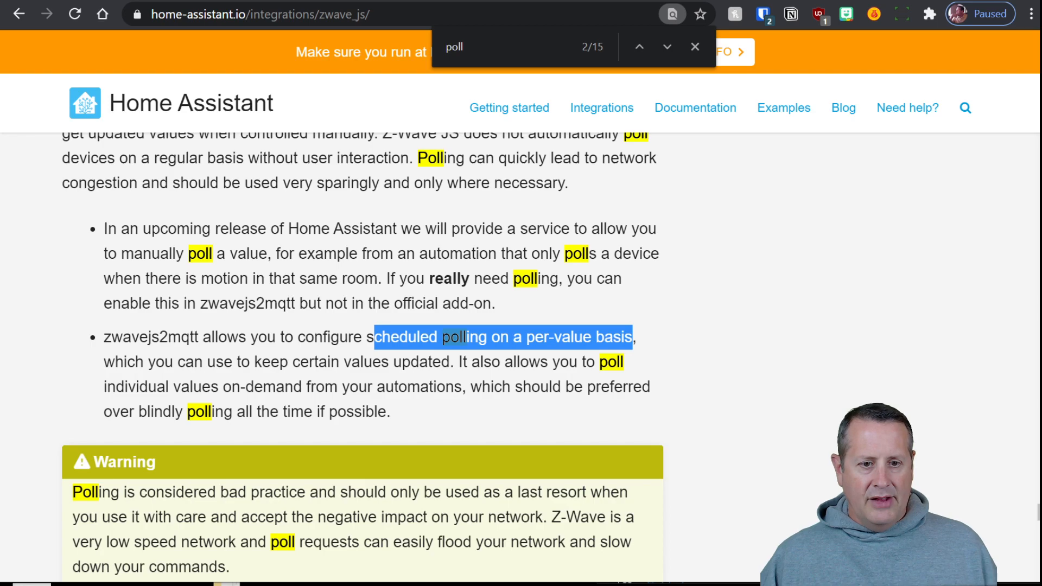
pyautogui.click(632, 338)
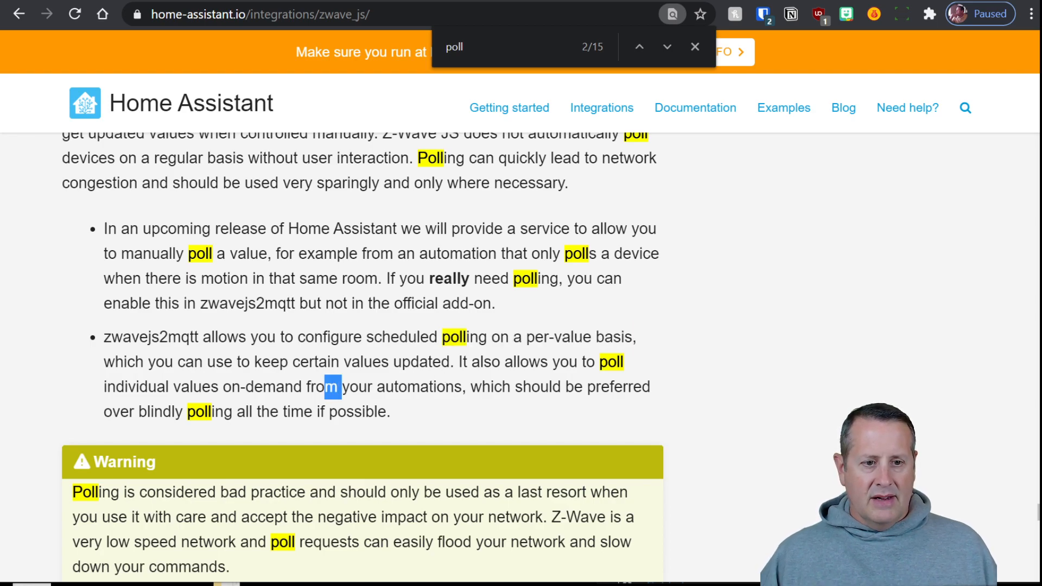
pyautogui.moveTo(341, 387); pyautogui.dragTo(367, 387)
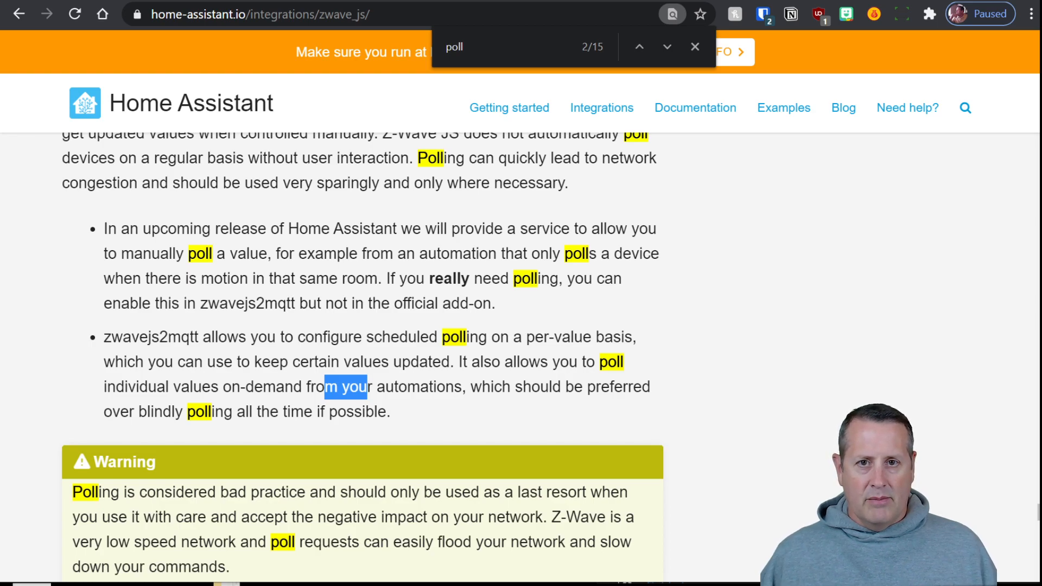
pyautogui.scroll(-3, 453, 415)
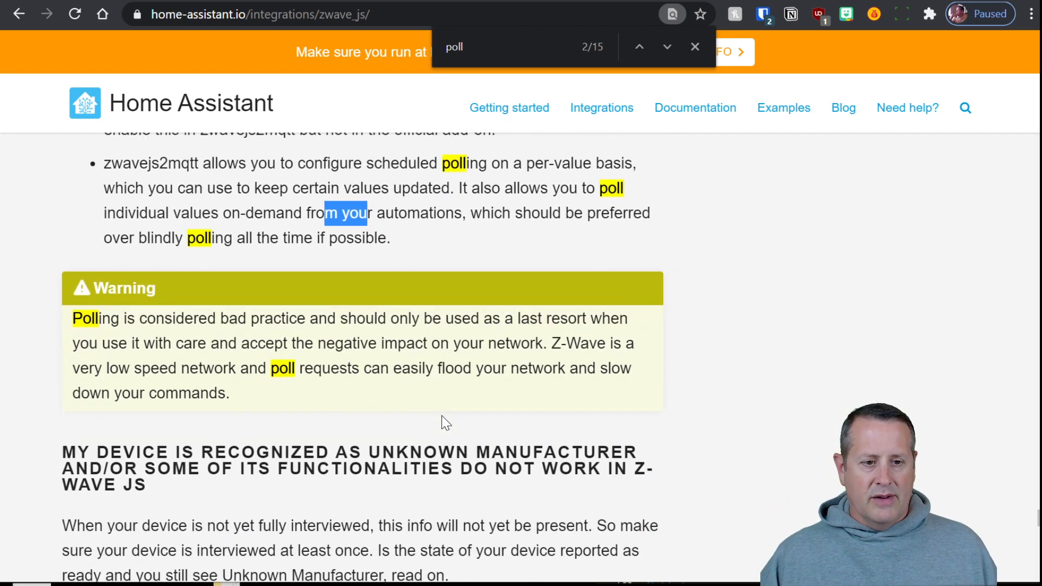
pyautogui.click(189, 319)
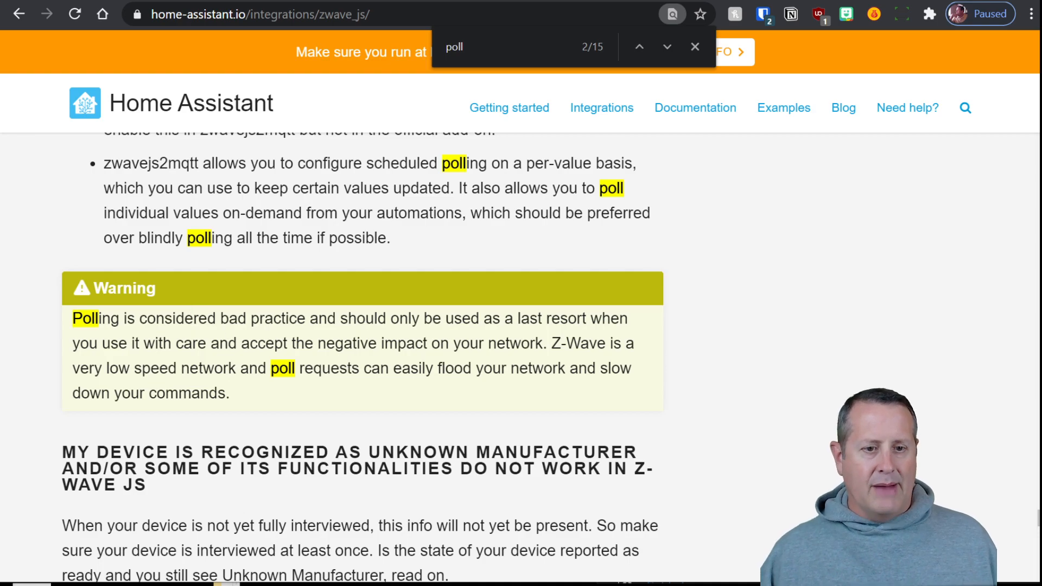
pyautogui.hotkey('ctrl', 'f')
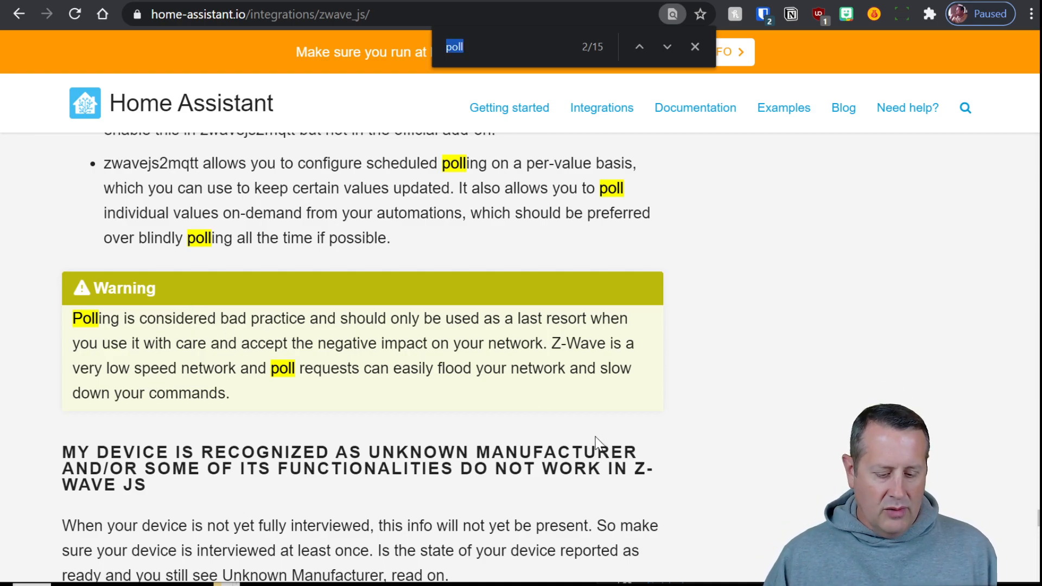
# Clear 'poll' from the find bar and scroll to the FAQs on unused sensors and renamed zwavejs2mqtt devices
pyautogui.press('BackSpace')
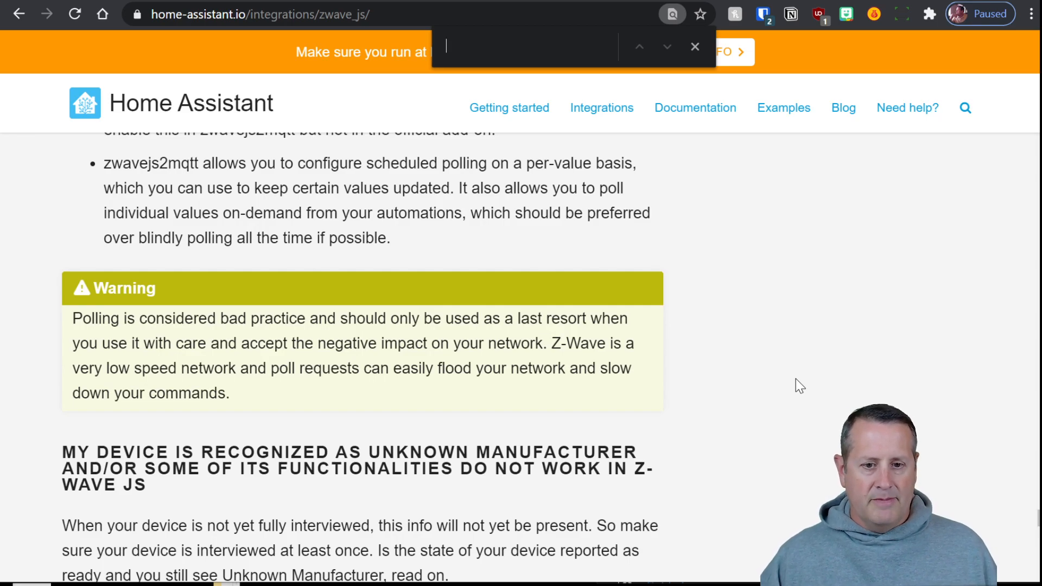
pyautogui.scroll(-6, 779, 379)
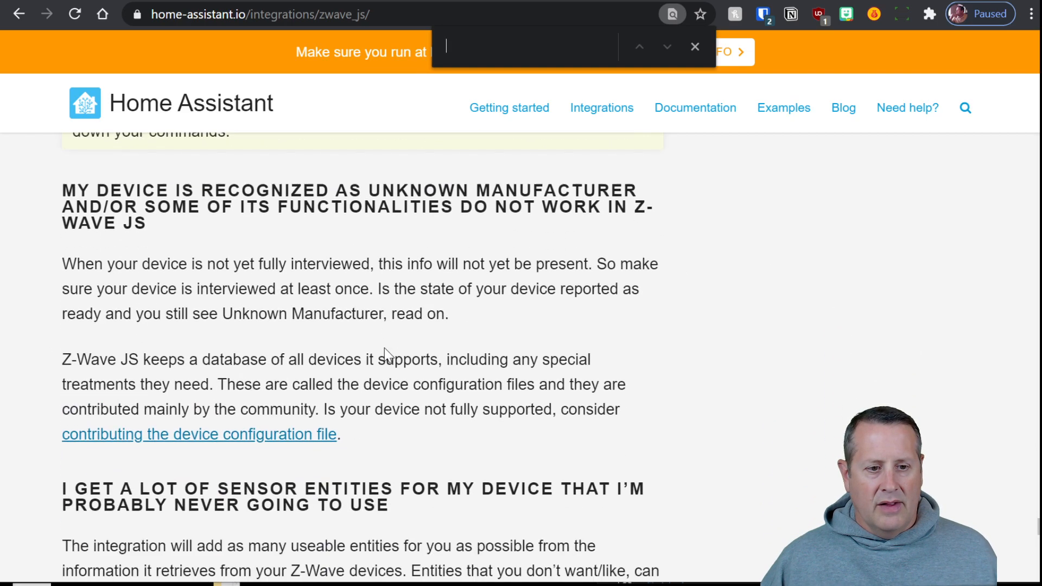
pyautogui.scroll(2, 401, 366)
pyautogui.scroll(-3, 401, 367)
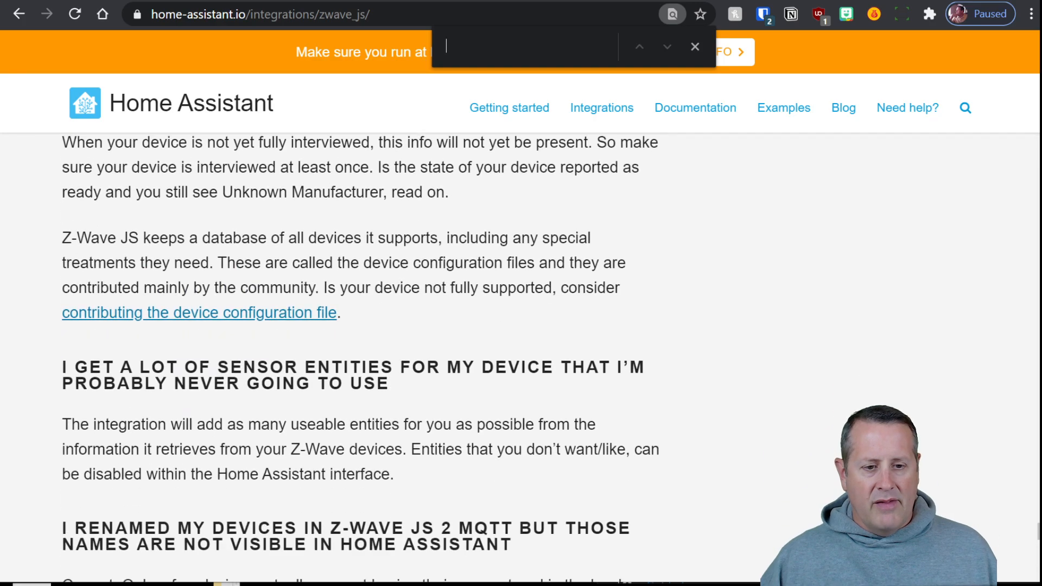
pyautogui.scroll(-2, 849, 293)
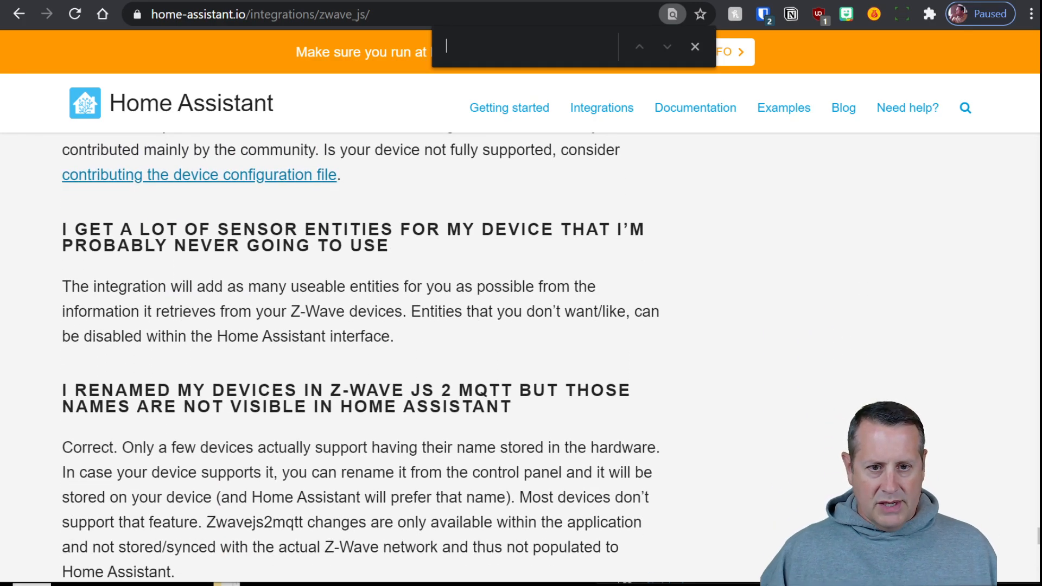